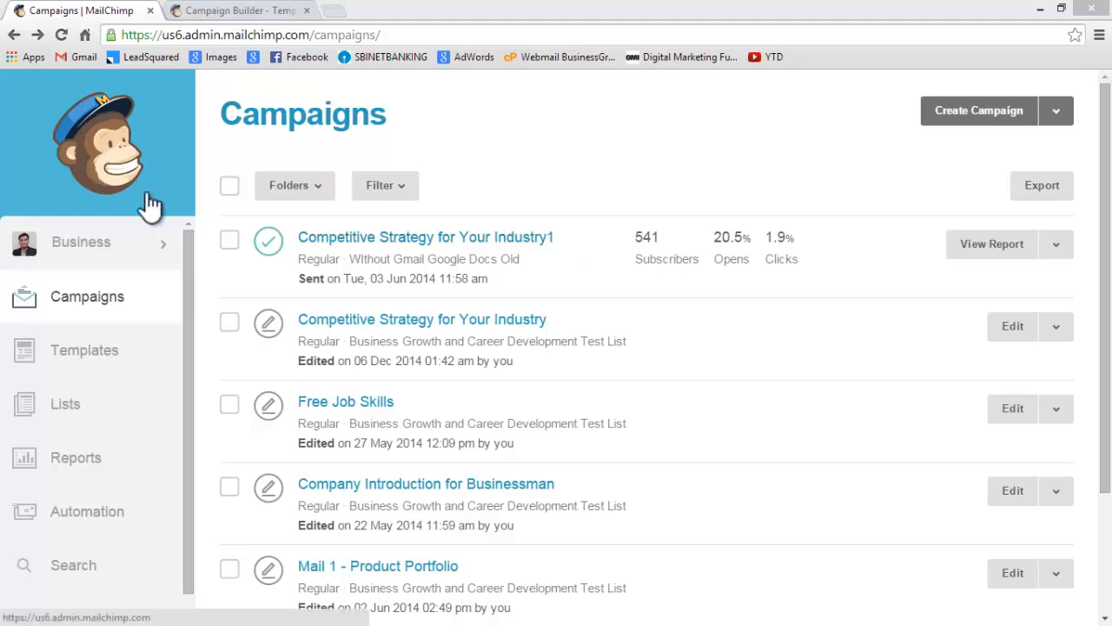
# Create a Regular ol' Campaign and continue past the recipients stage to the campaign setup
pyautogui.click(948, 109)
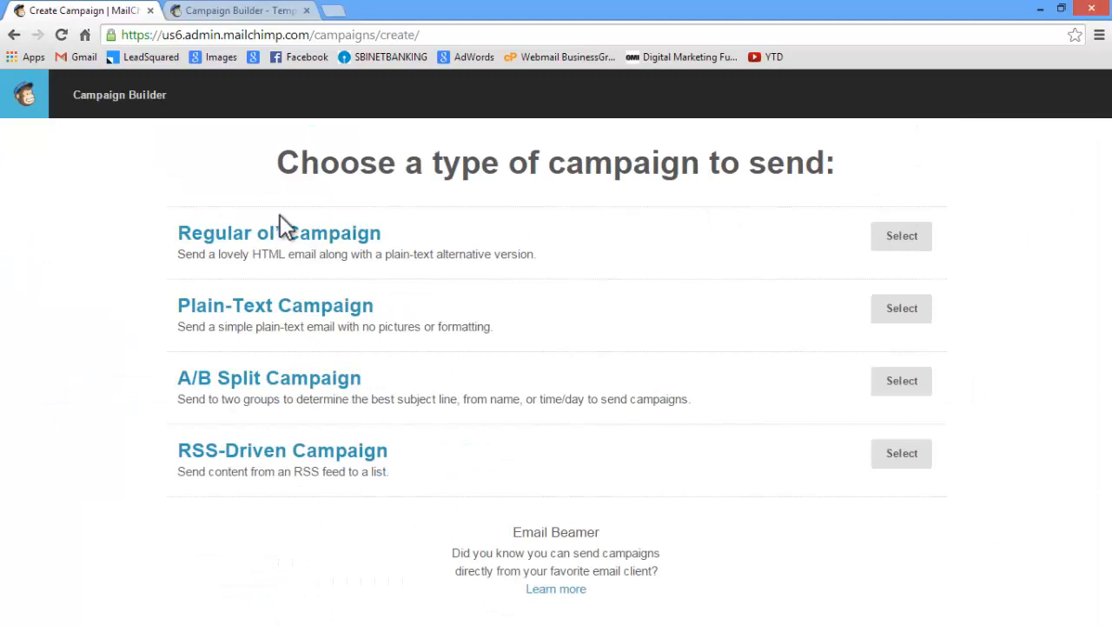
pyautogui.click(901, 236)
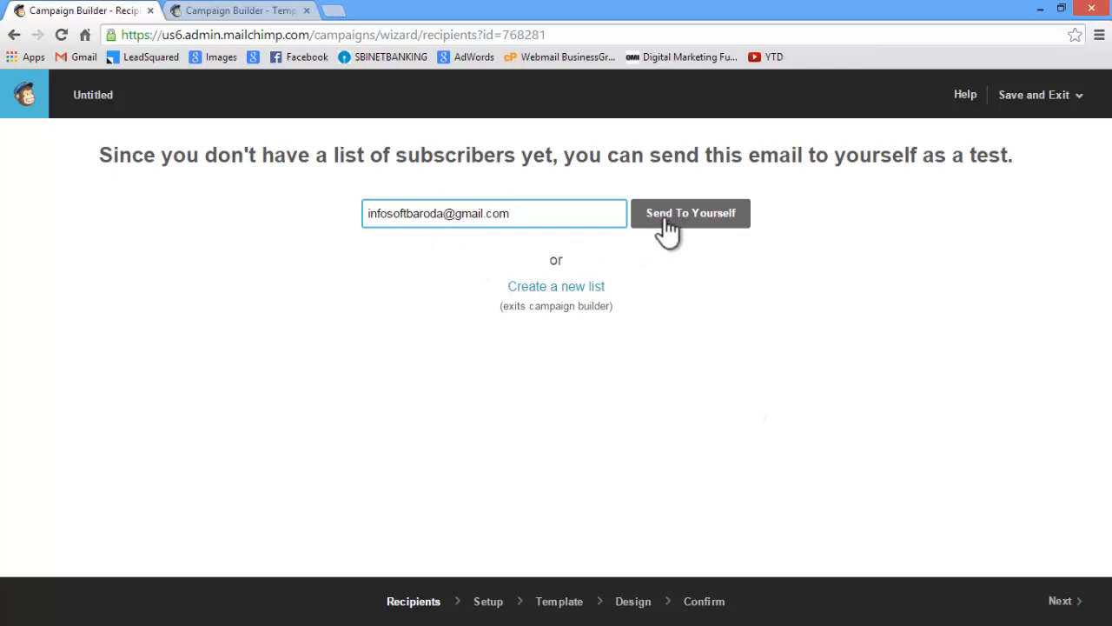
pyautogui.click(1062, 604)
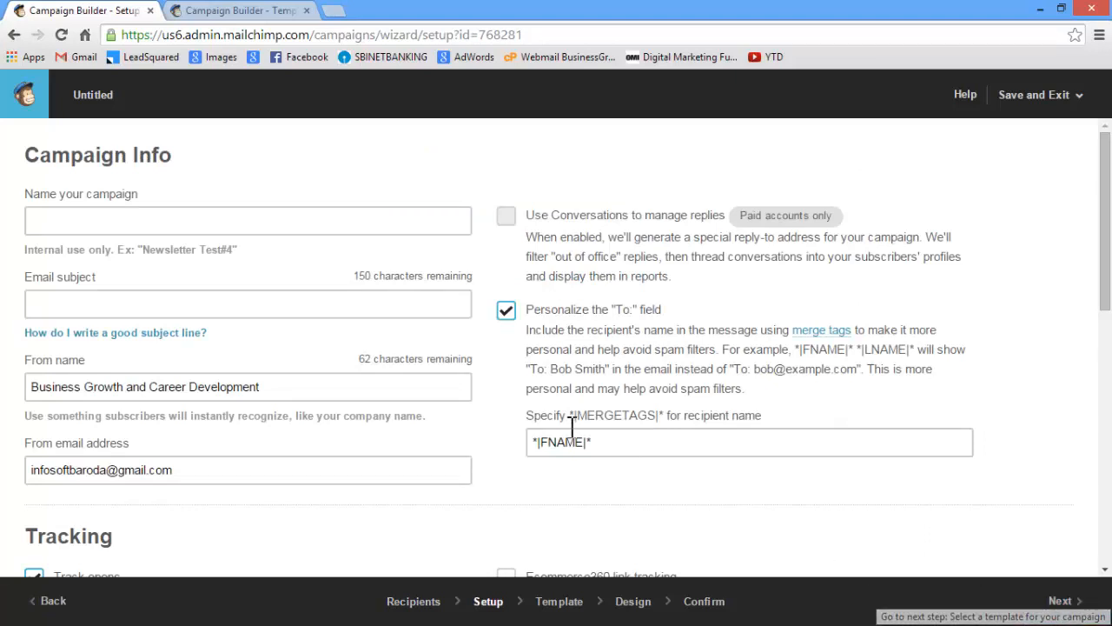
# Name the campaign "Competitive Strategy"
pyautogui.click(243, 213)
pyautogui.write('C')
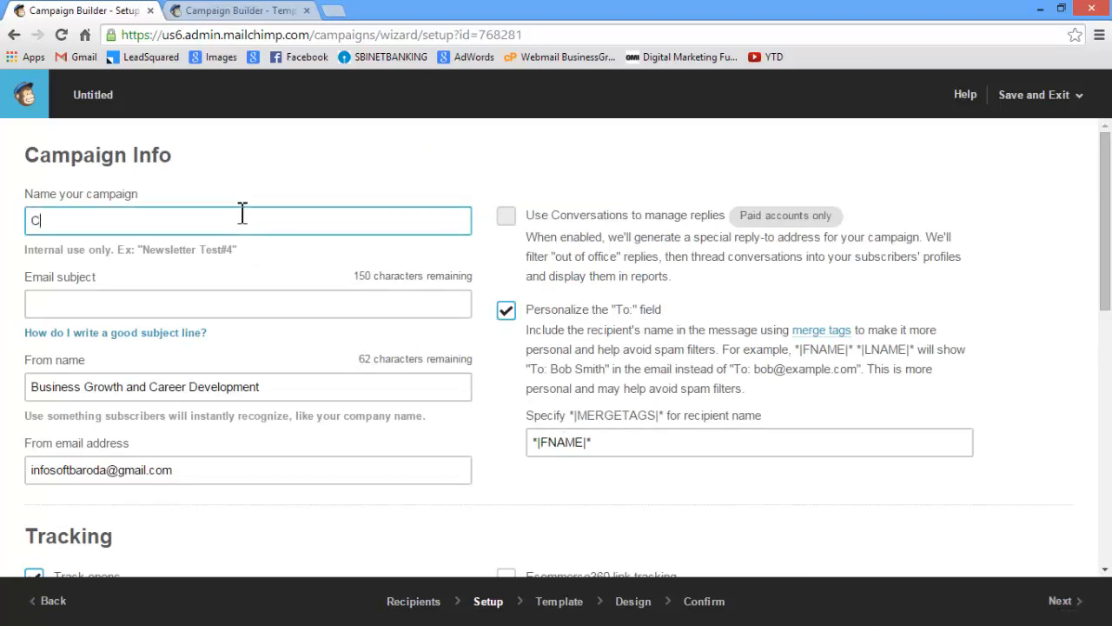
pyautogui.write('ompetitive Strategy')
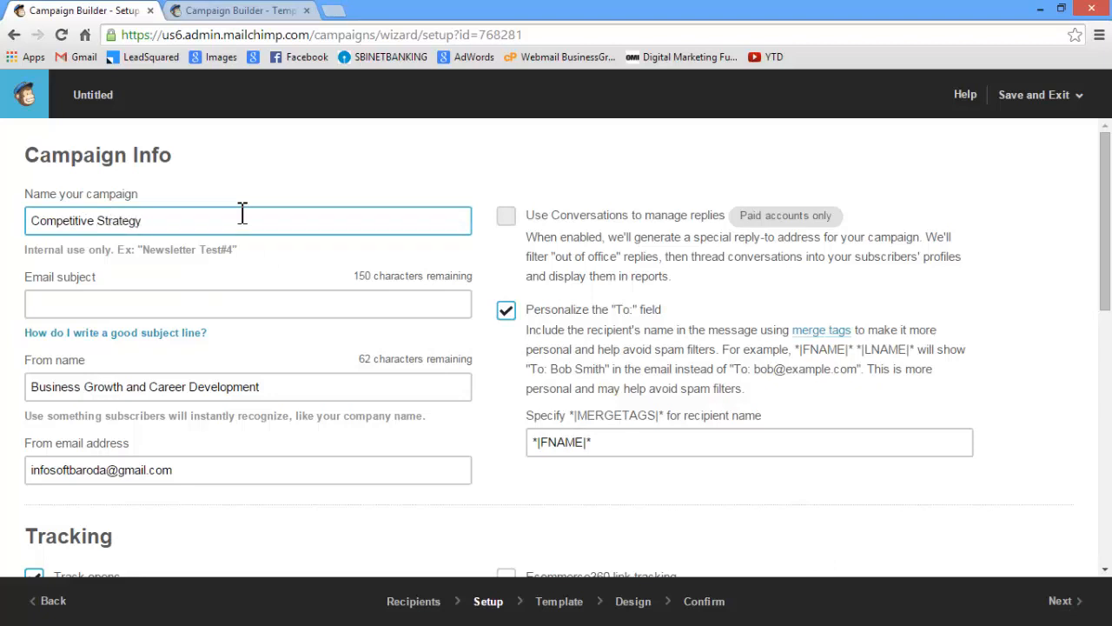
# Copy the heading "Competitive Strategy for Your Industry" from the Notepad draft into the campaign's email subject
pyautogui.click(99, 308)
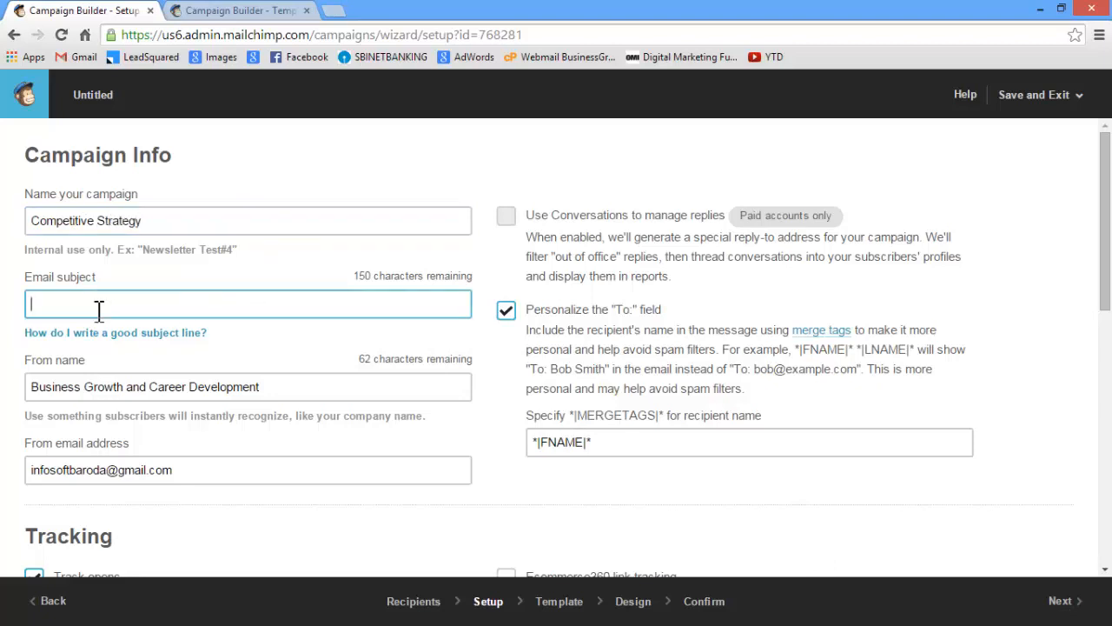
pyautogui.hotkey('alt', 'Tab')
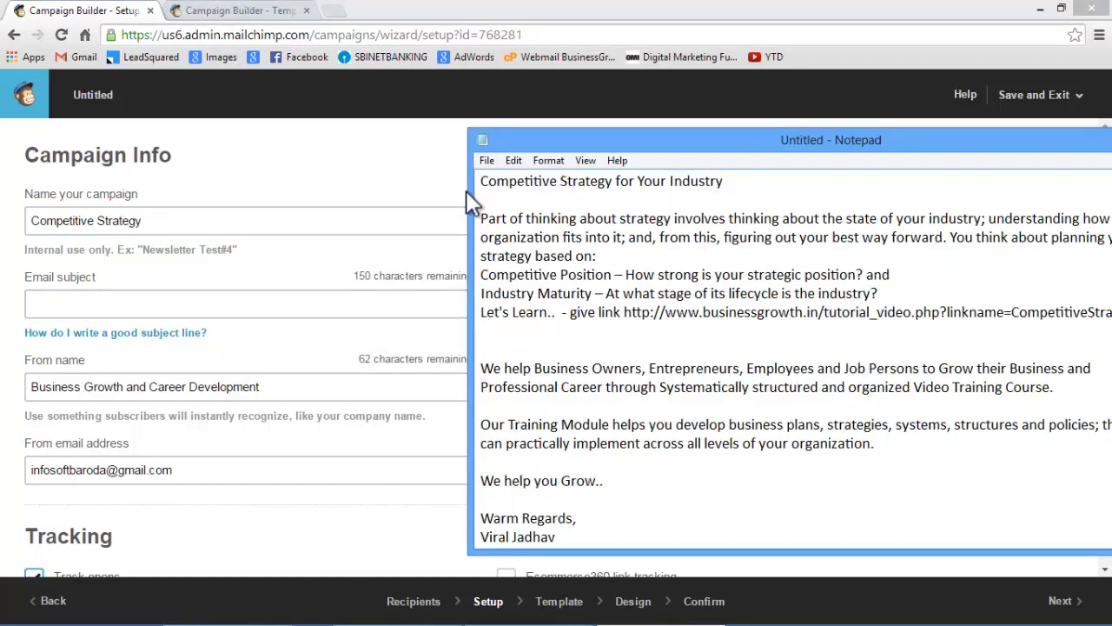
pyautogui.moveTo(484, 180); pyautogui.dragTo(728, 180)
pyautogui.hotkey('ctrl', 'c')
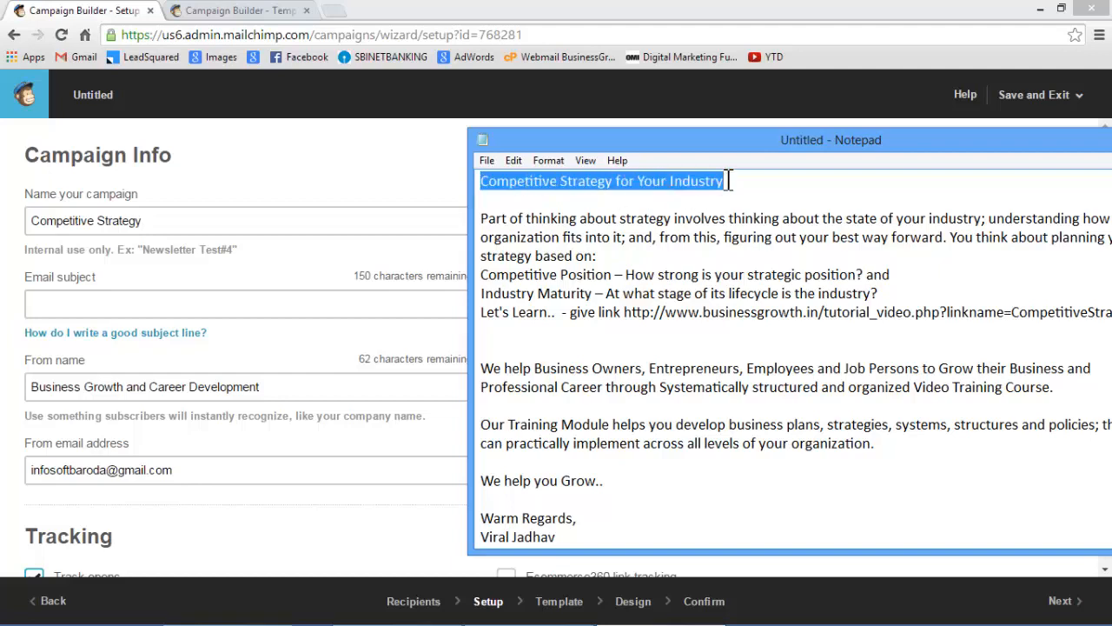
pyautogui.click(198, 295)
pyautogui.hotkey('ctrl', 'v')
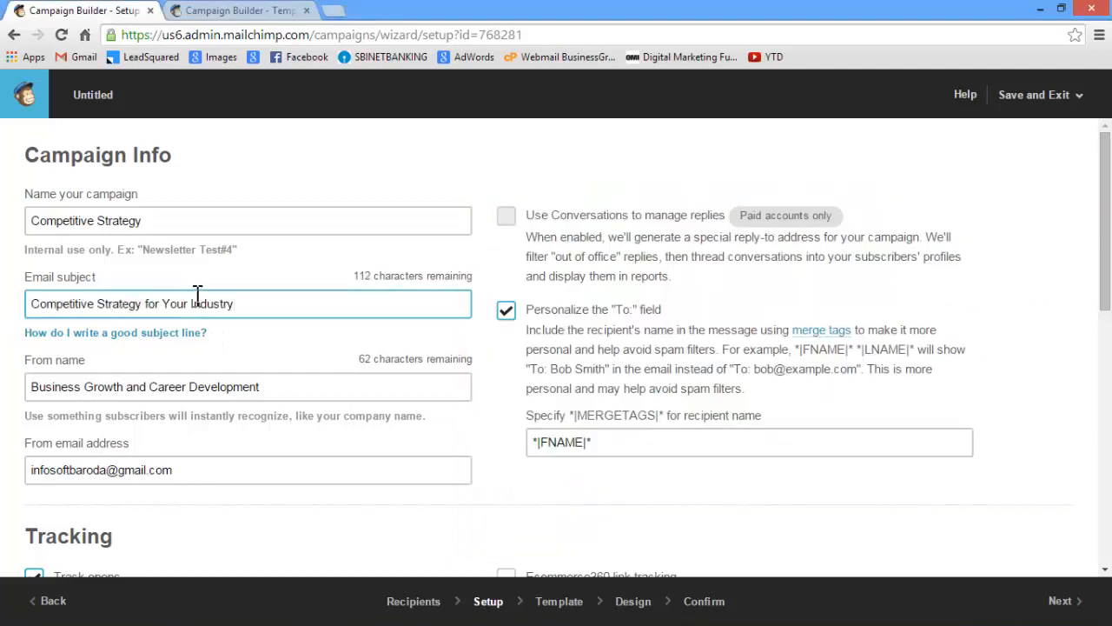
# Replace the campaign's From name with "BusinessGrowth.in"
pyautogui.scroll(-1, 194, 302)
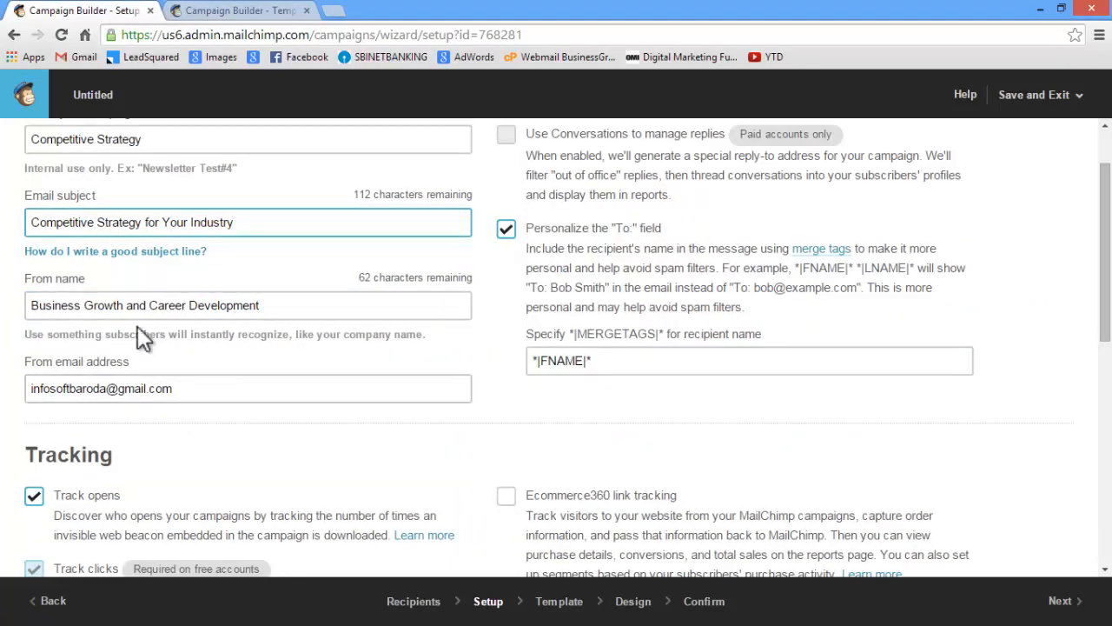
pyautogui.moveTo(281, 304); pyautogui.dragTo(31, 292)
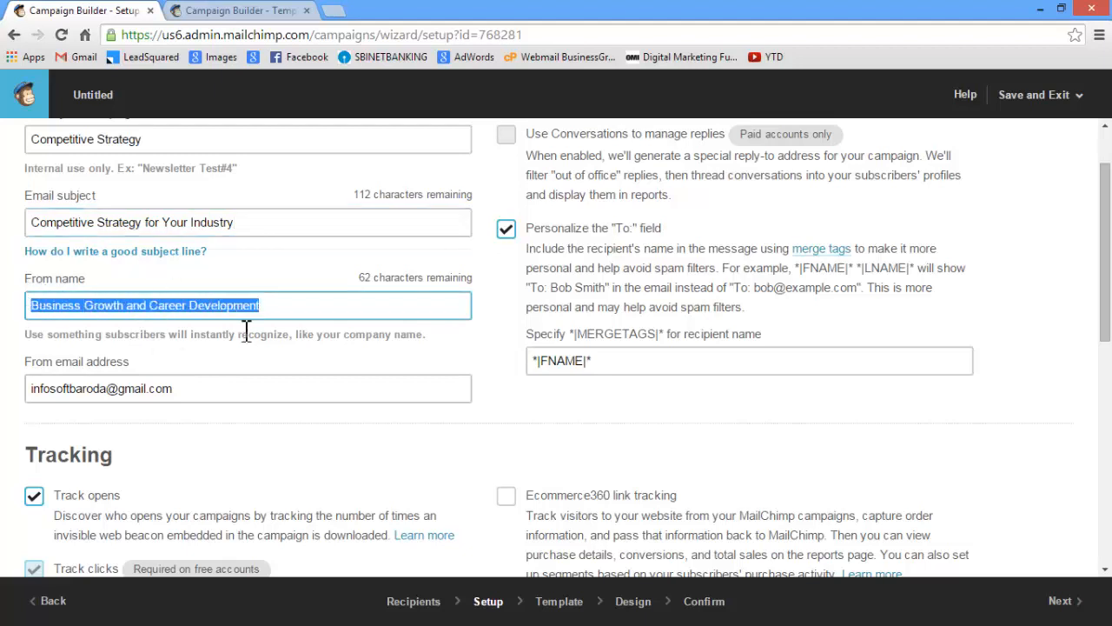
pyautogui.write('Busi')
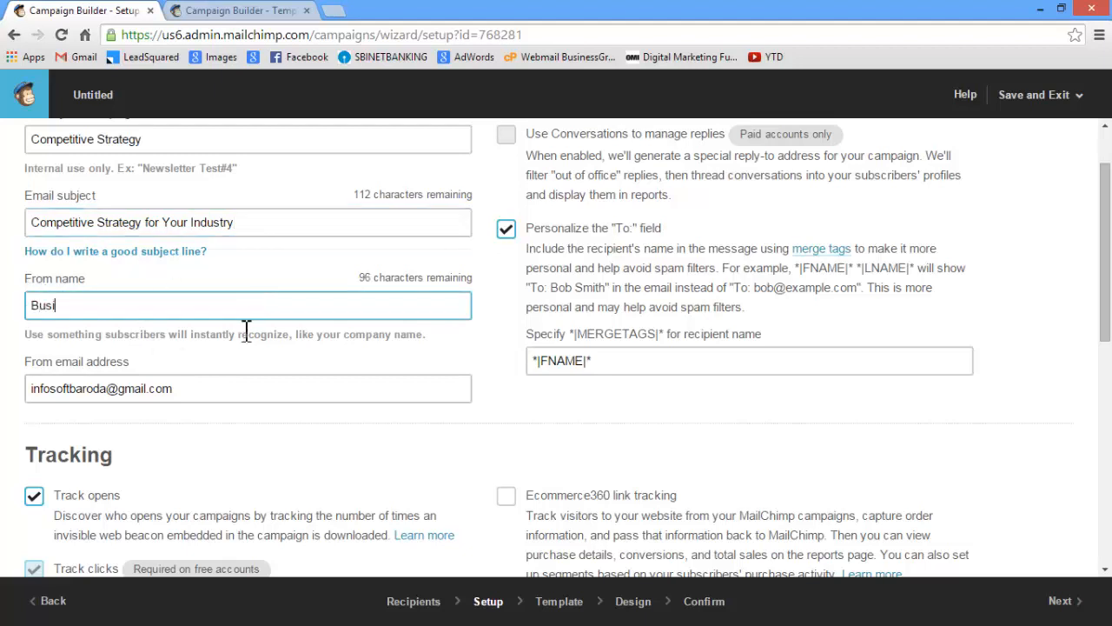
pyautogui.write('nessGrowth .in')
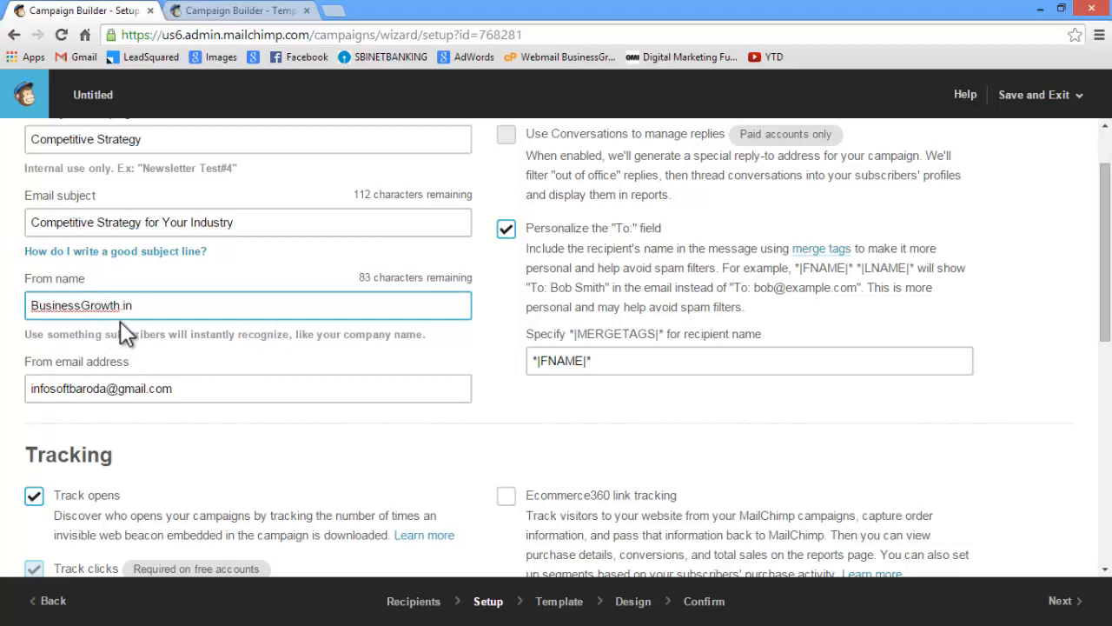
pyautogui.click(206, 390)
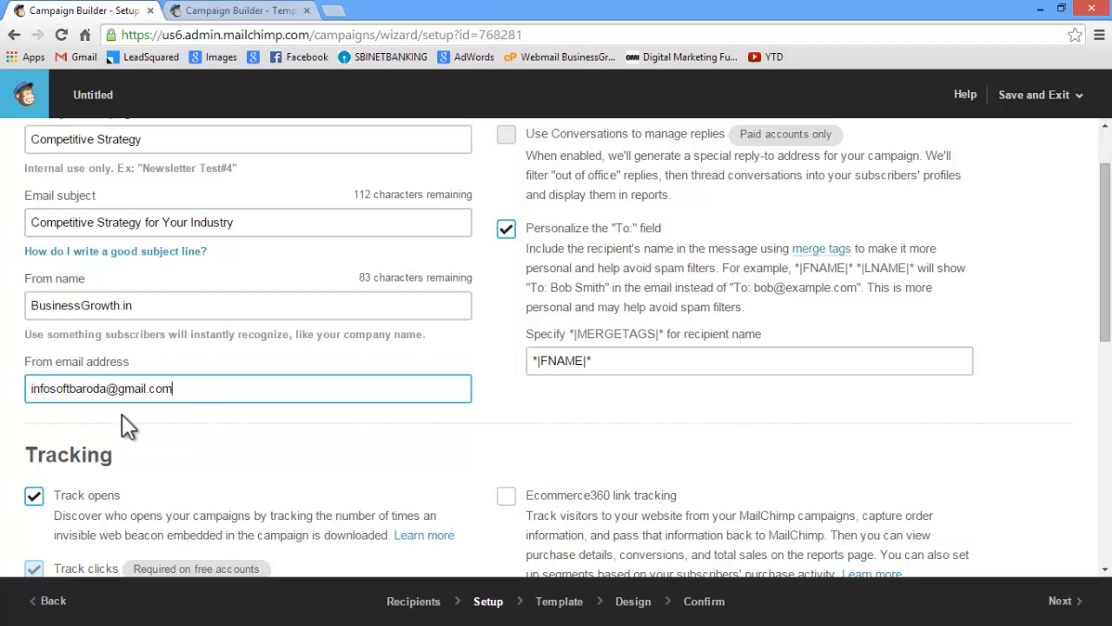
# Copy the recipient name merge tag and add the greeting line "Hi *|FNAME|*" below the heading in the Notepad draft
pyautogui.scroll(2, 185, 434)
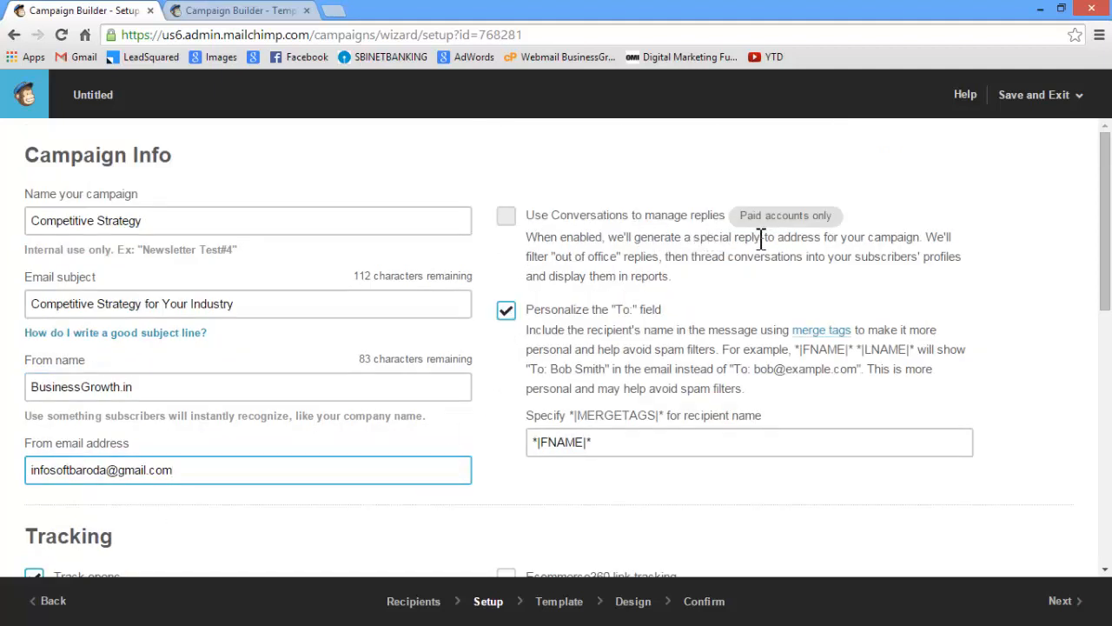
pyautogui.moveTo(1105, 182); pyautogui.dragTo(1109, 198)
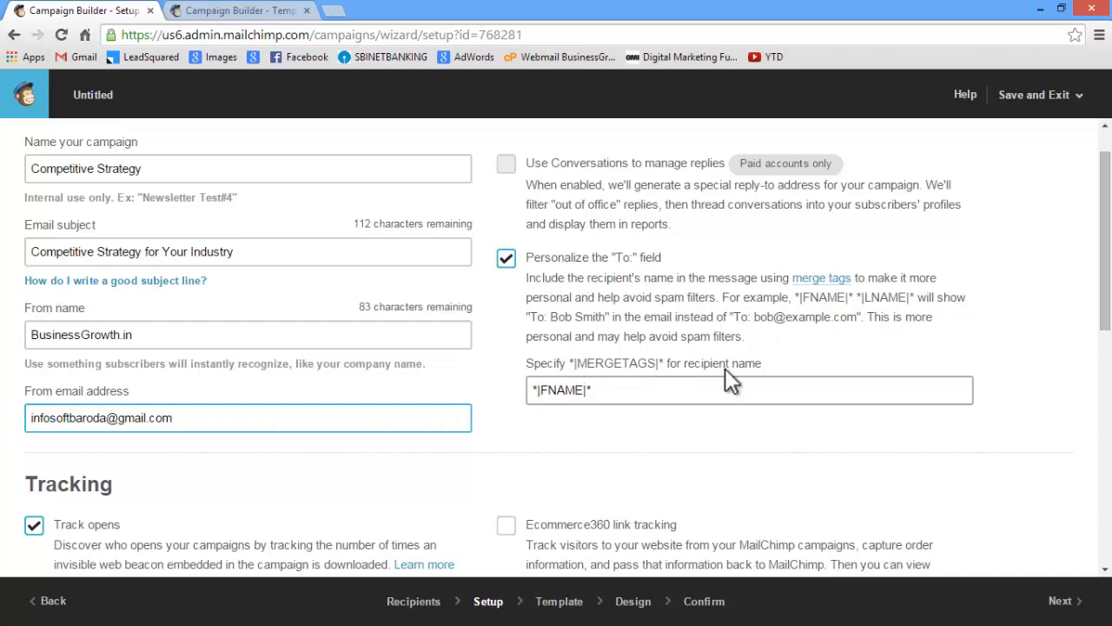
pyautogui.moveTo(596, 390); pyautogui.dragTo(526, 397)
pyautogui.hotkey('ctrl', 'c')
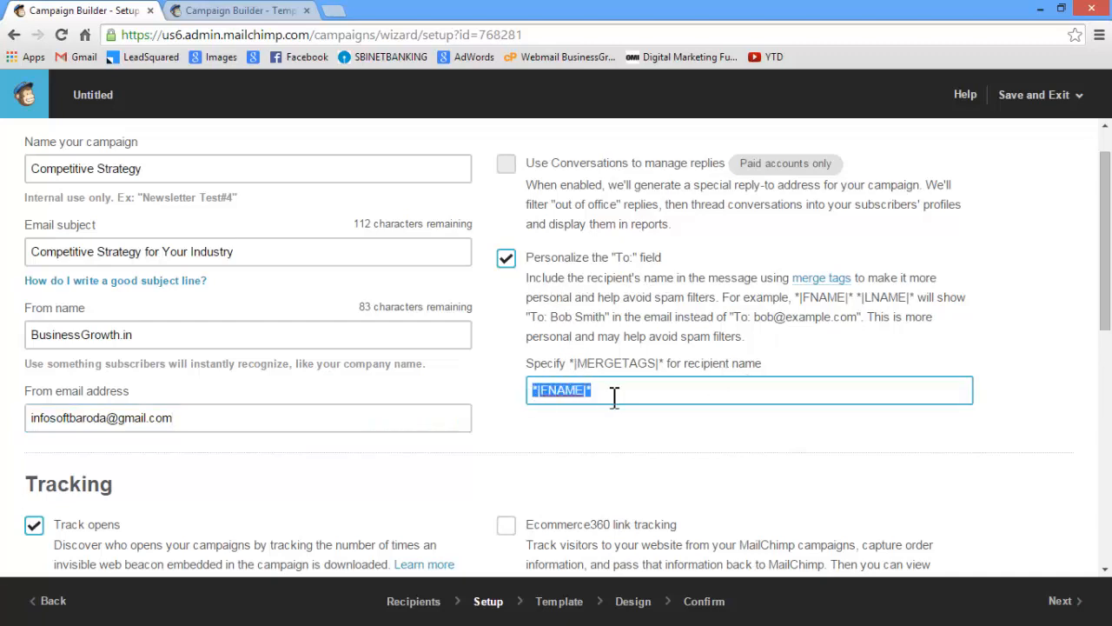
pyautogui.click(607, 443)
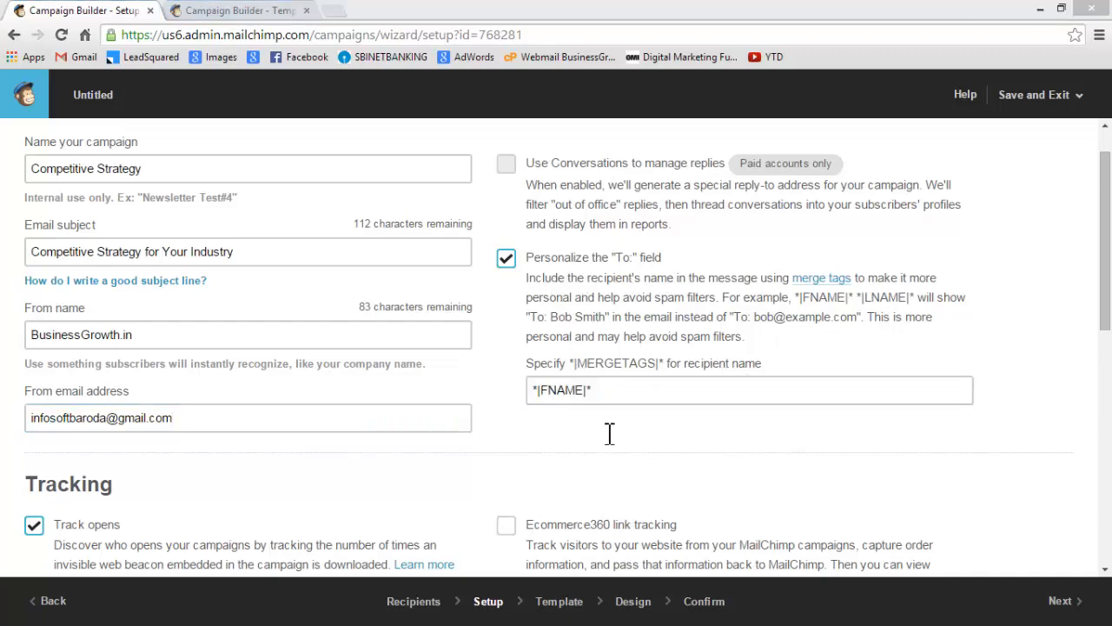
pyautogui.hotkey('alt', 'Tab')
pyautogui.click(521, 202)
pyautogui.press('Return')
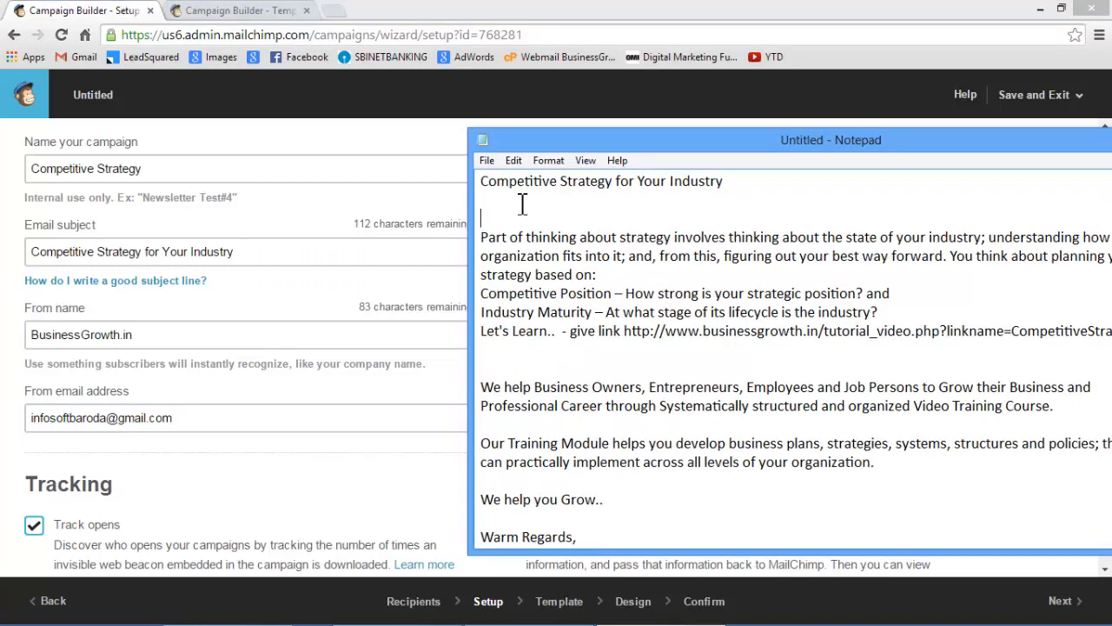
pyautogui.write('Hi')
pyautogui.click(519, 202)
pyautogui.hotkey('ctrl', 'v')
pyautogui.press('Return')
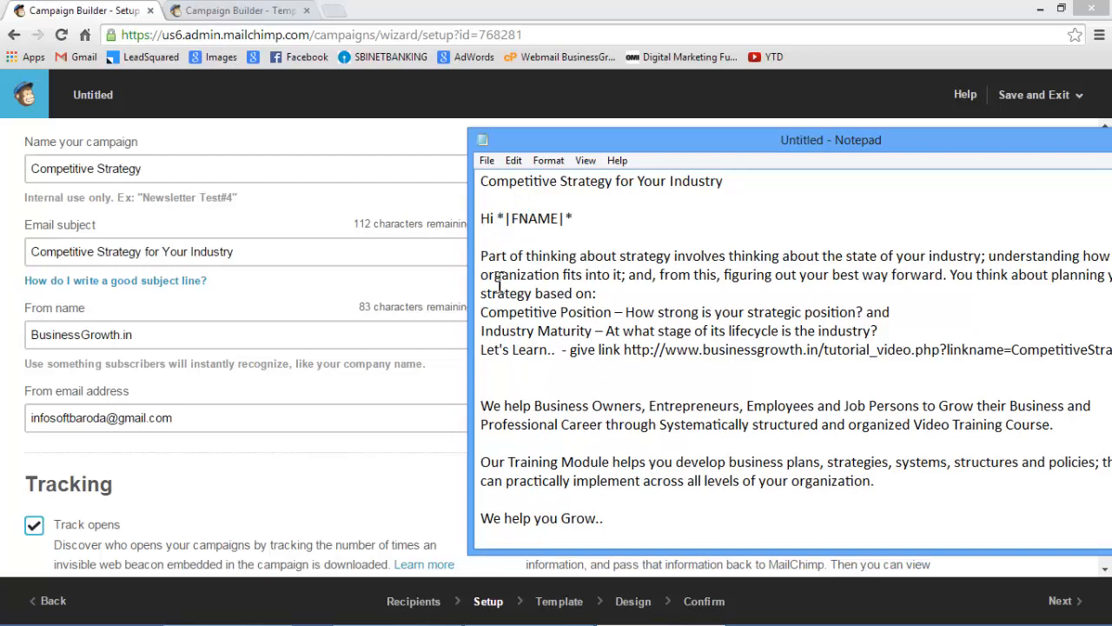
# Return to the campaign setup, review the tracking, social media and authentication options, and continue to template selection
pyautogui.click(436, 320)
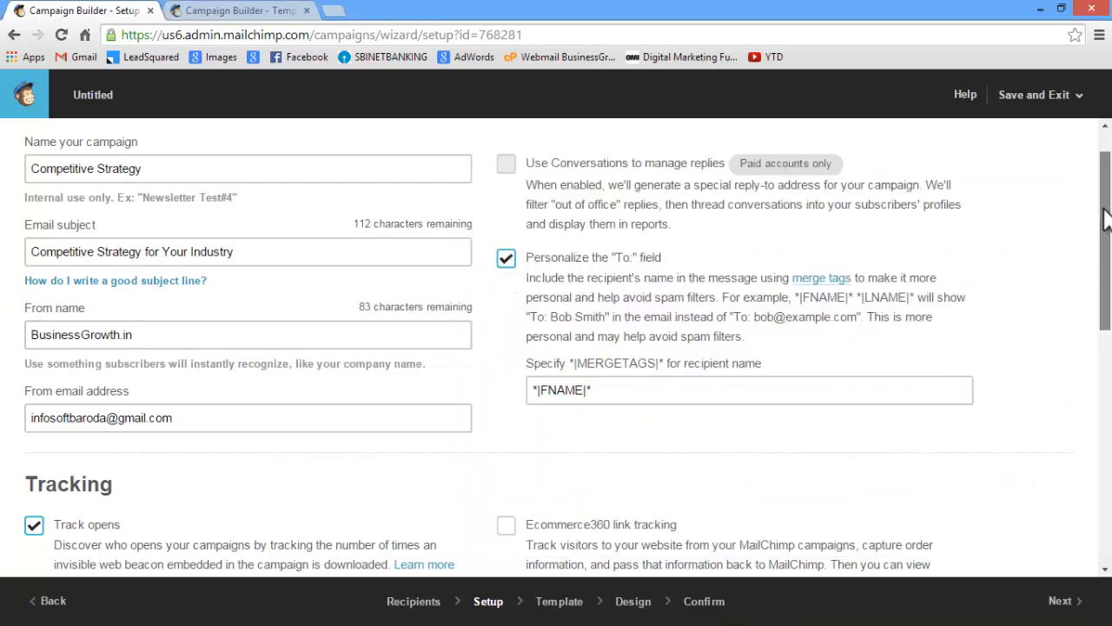
pyautogui.moveTo(1105, 212); pyautogui.dragTo(1105, 339)
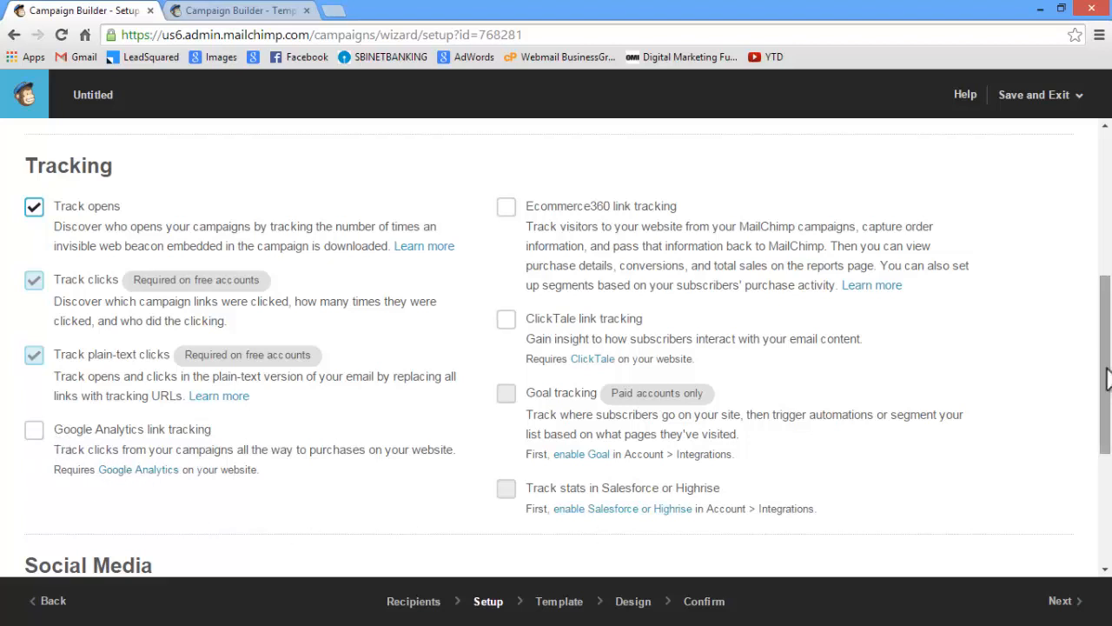
pyautogui.scroll(-1, 616, 233)
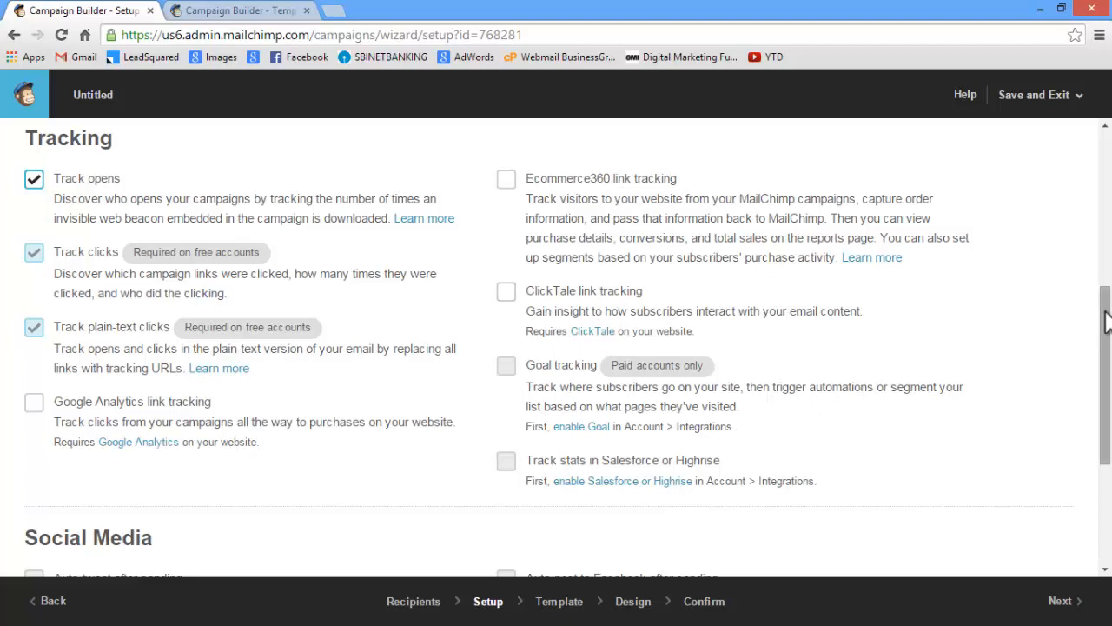
pyautogui.scroll(-2, 1102, 391)
pyautogui.scroll(-1, 1093, 391)
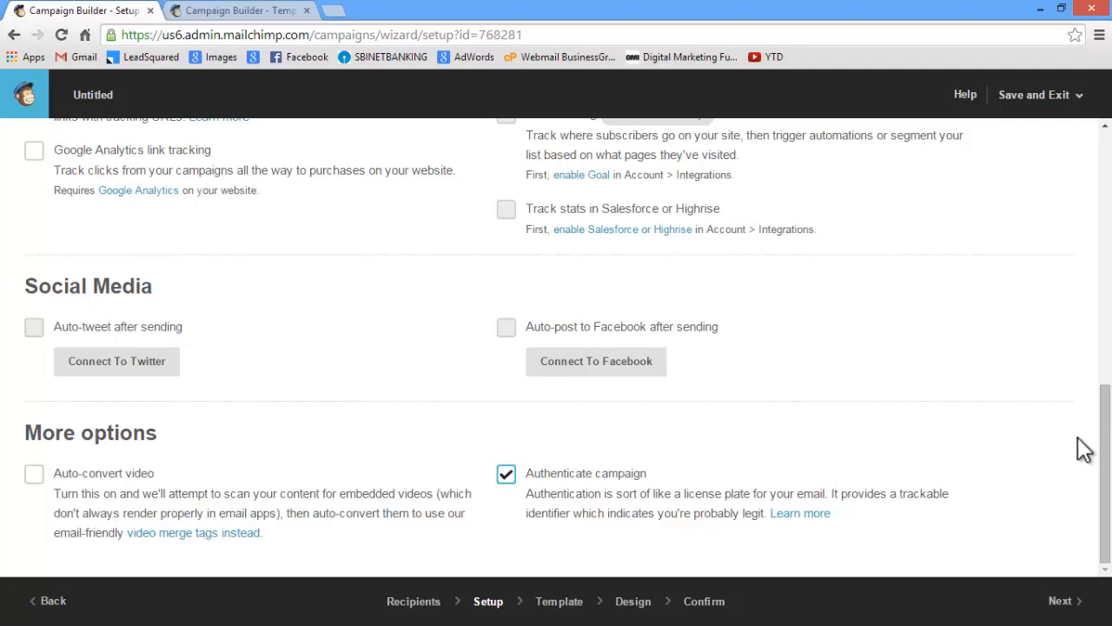
pyautogui.click(1065, 603)
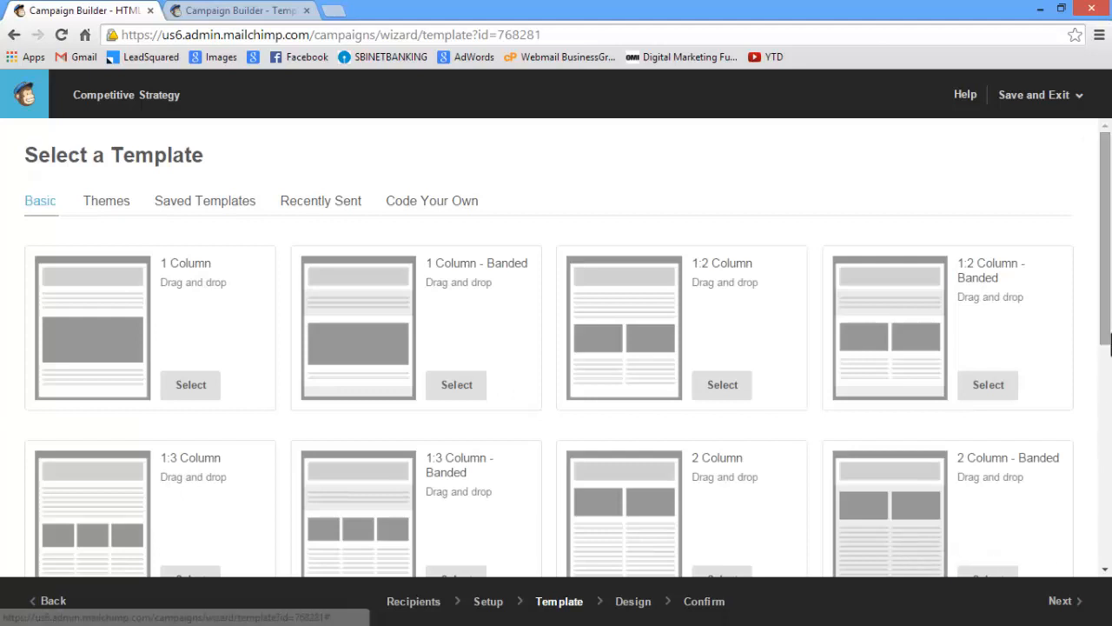
# Browse the basic template layouts, from 1 Column through to Simple Text
pyautogui.moveTo(1101, 270); pyautogui.dragTo(1100, 268)
pyautogui.click(475, 415)
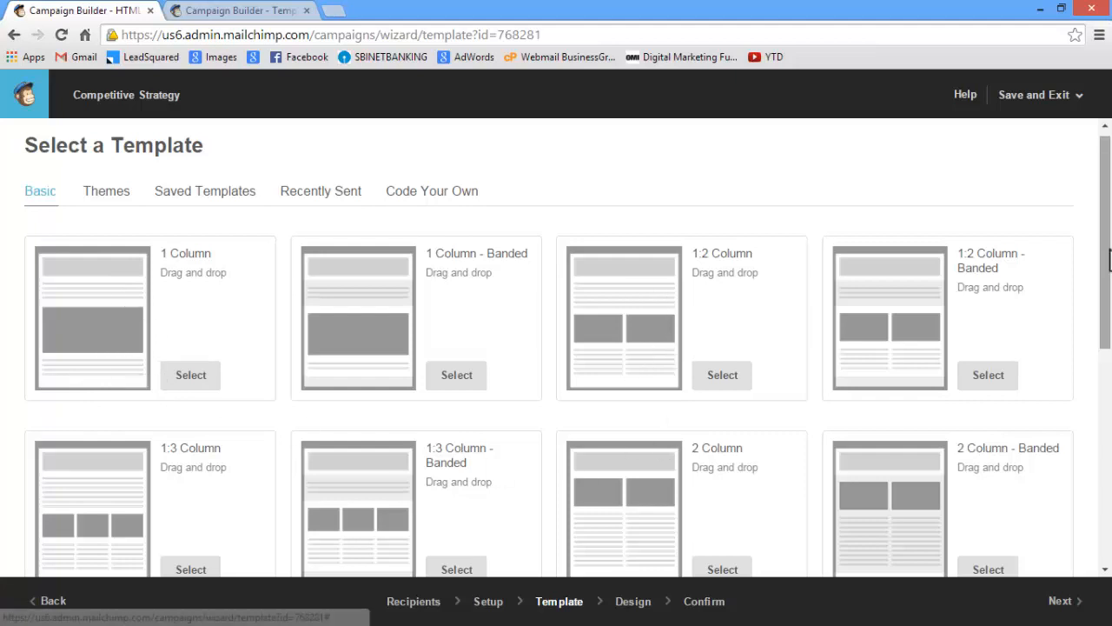
pyautogui.scroll(-2, 513, 338)
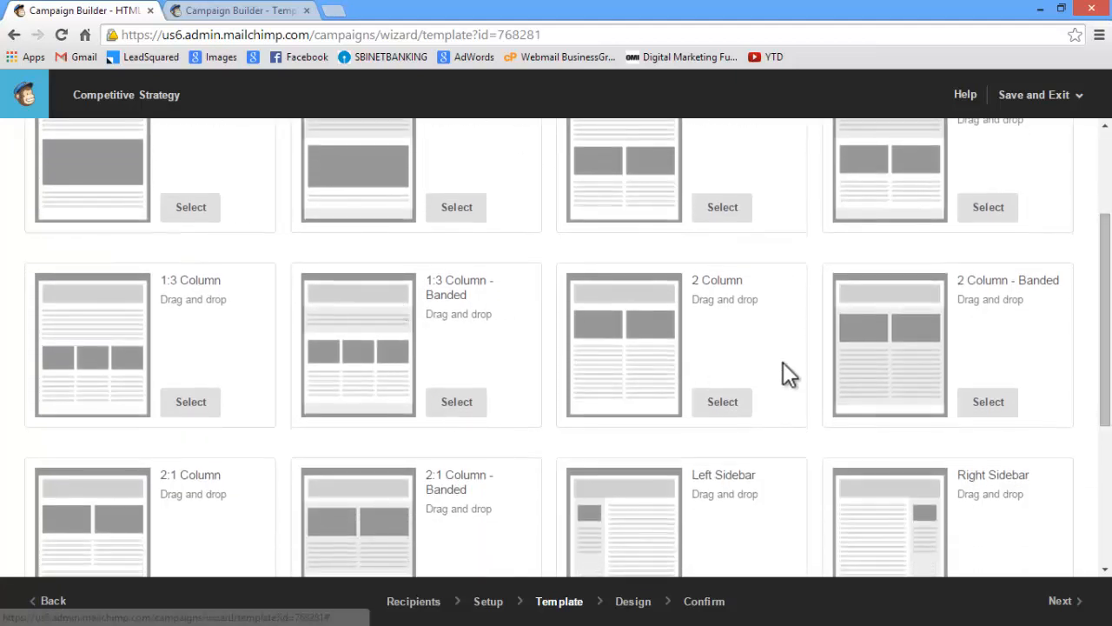
pyautogui.moveTo(1110, 344); pyautogui.dragTo(1100, 256)
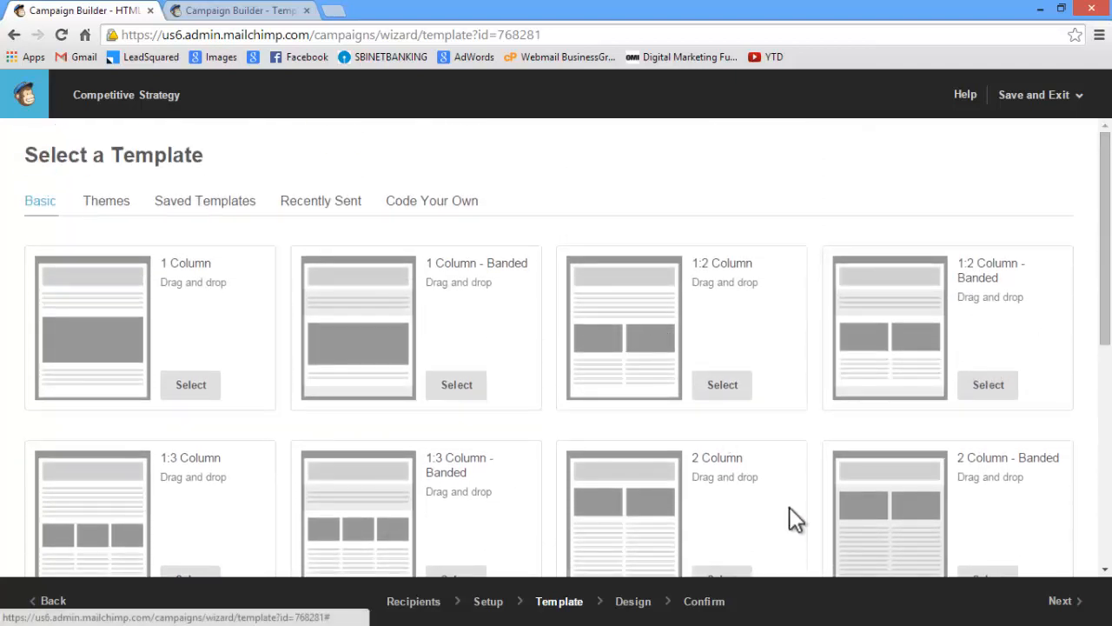
pyautogui.moveTo(1107, 254); pyautogui.dragTo(1109, 440)
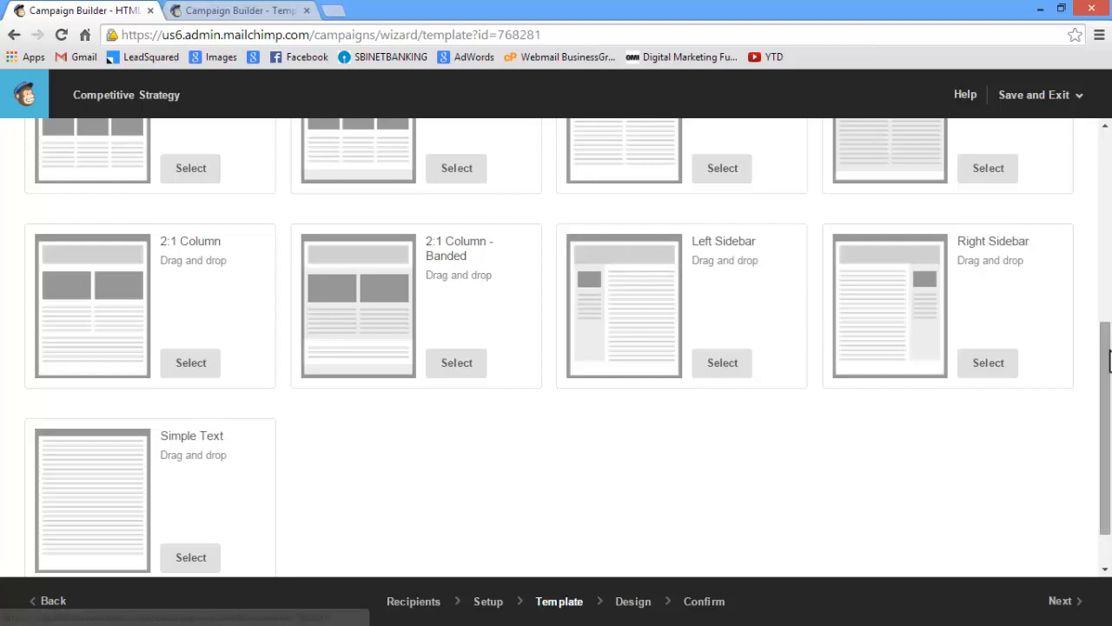
pyautogui.moveTo(1108, 360); pyautogui.dragTo(1108, 388)
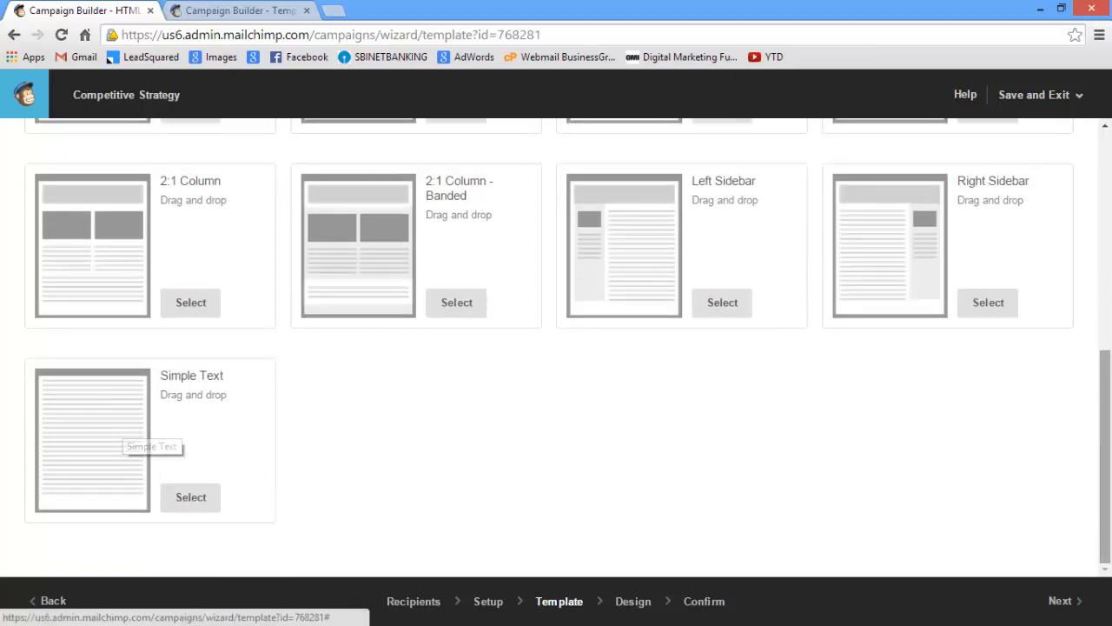
pyautogui.moveTo(1104, 449); pyautogui.dragTo(1107, 178)
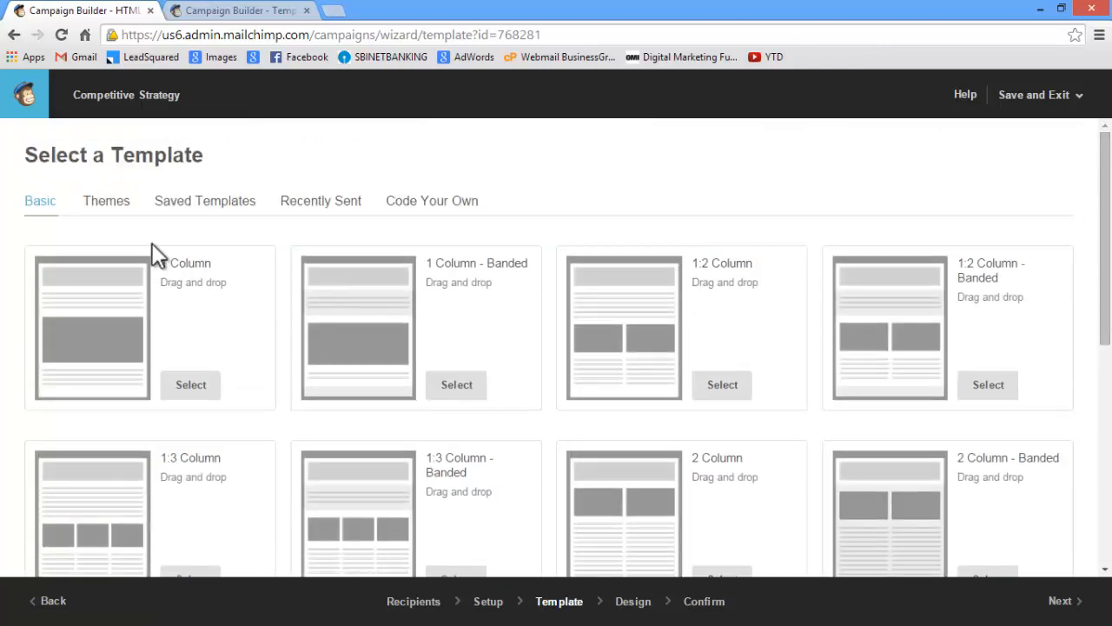
# Look at the template themes, and preview the 1 Column layout from the basic templates
pyautogui.click(113, 203)
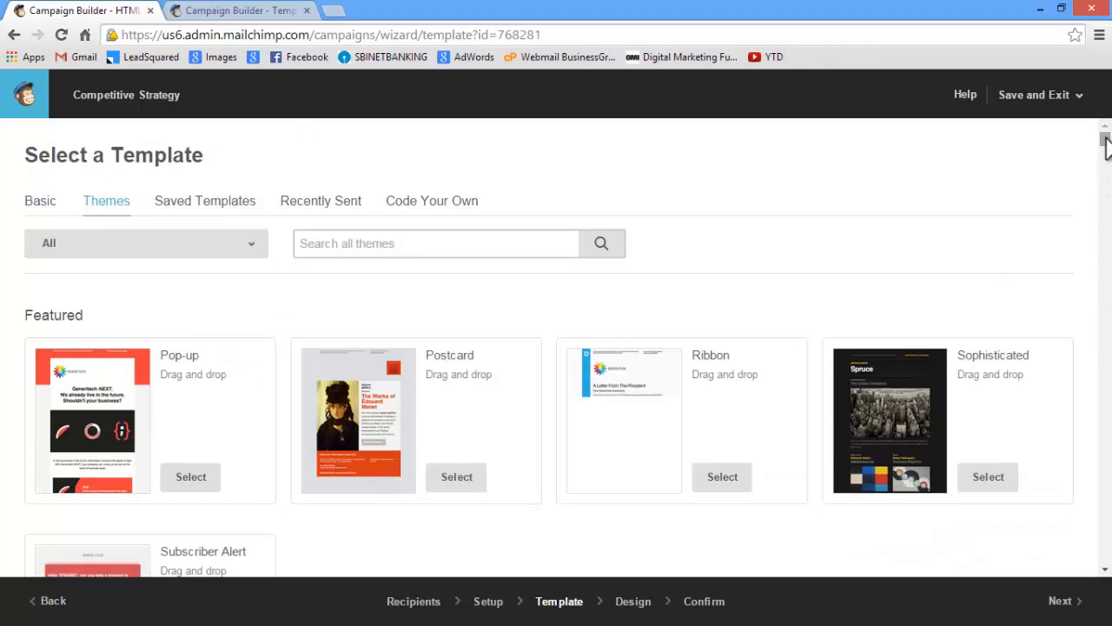
pyautogui.moveTo(1105, 142); pyautogui.dragTo(1103, 142)
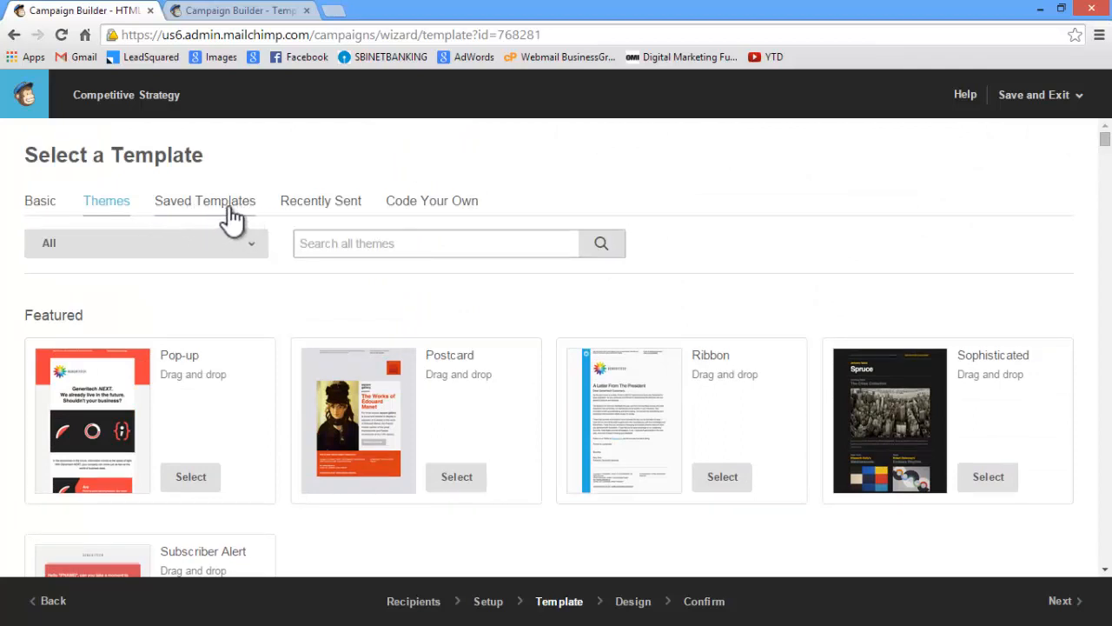
pyautogui.click(39, 200)
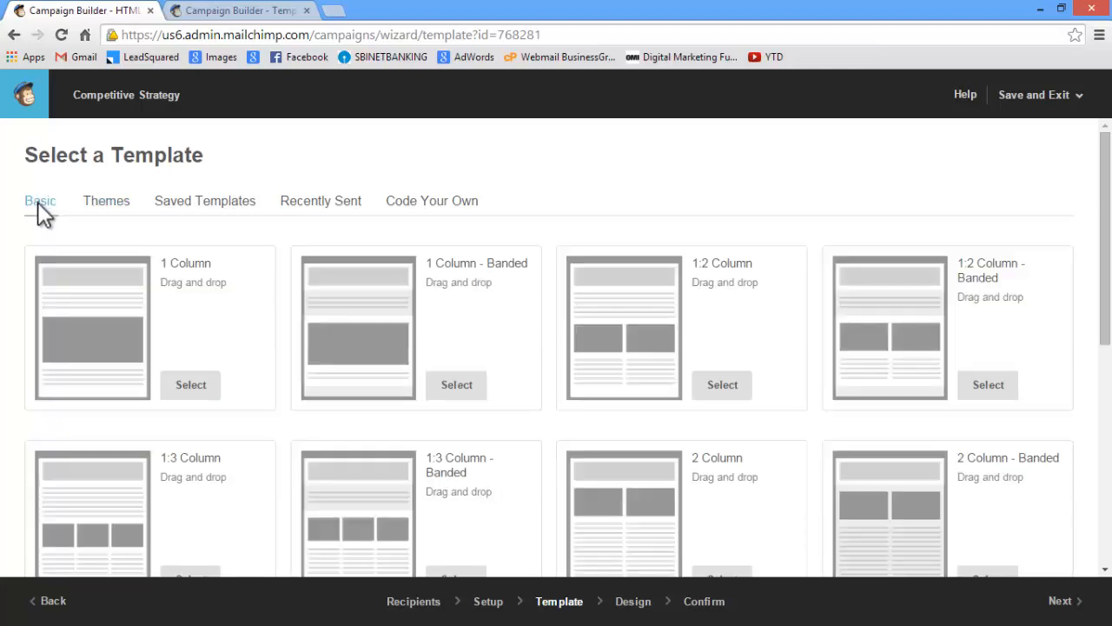
pyautogui.click(80, 316)
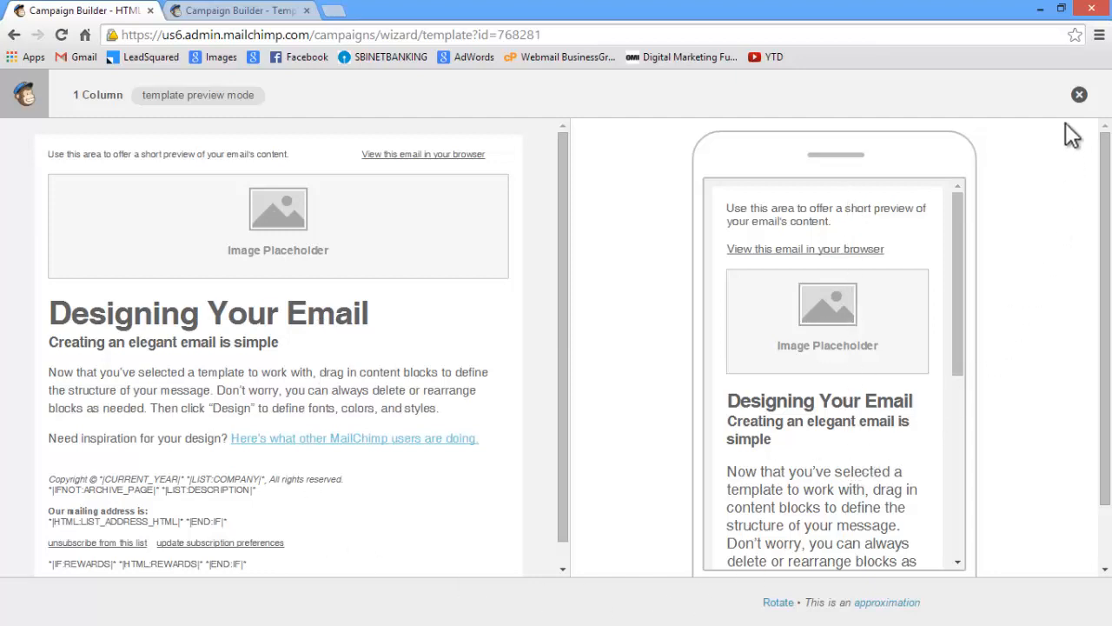
# Close the template preview and select the 1 Column basic template for the campaign
pyautogui.click(1080, 95)
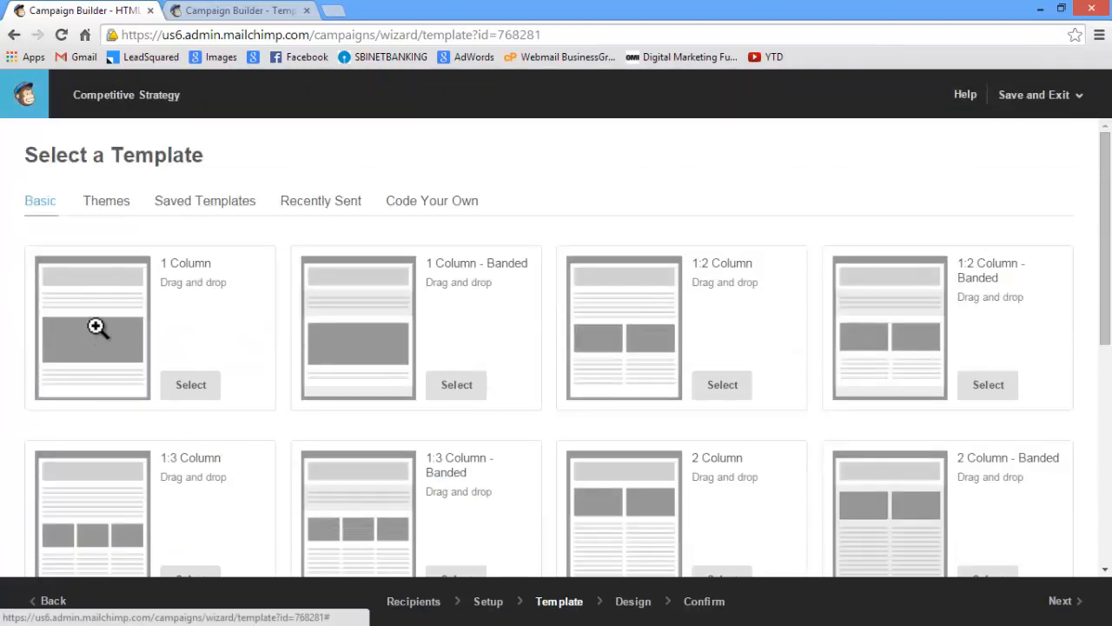
pyautogui.click(191, 388)
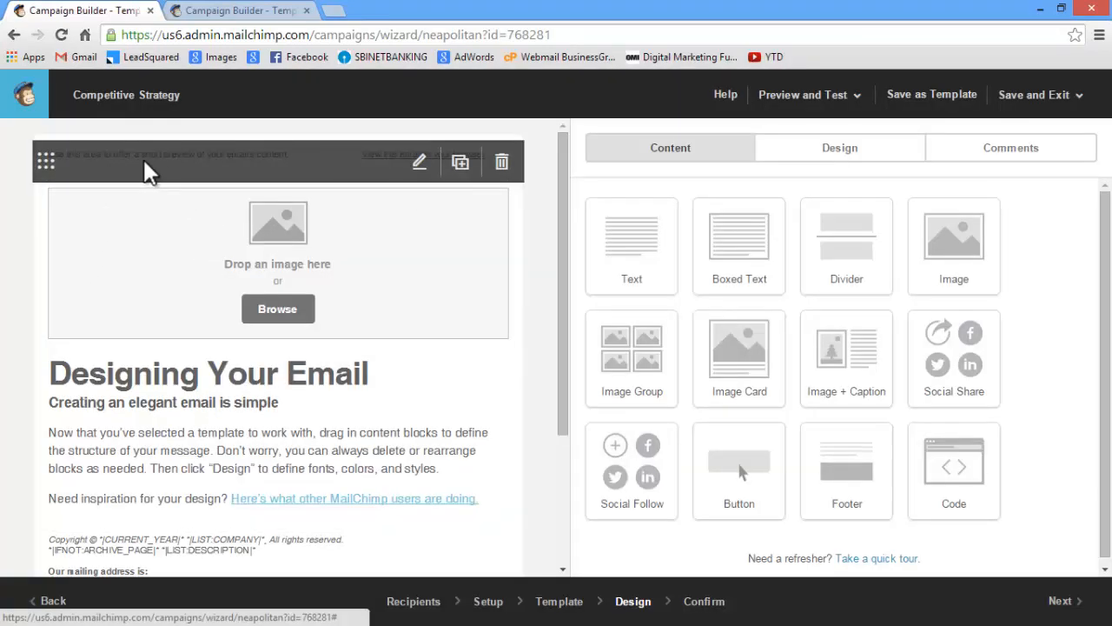
# Replace the email's short preview text above the image placeholder with "Hi *|FNAME|*" and a second line "Hope you are doing well.", and save it
pyautogui.click(421, 167)
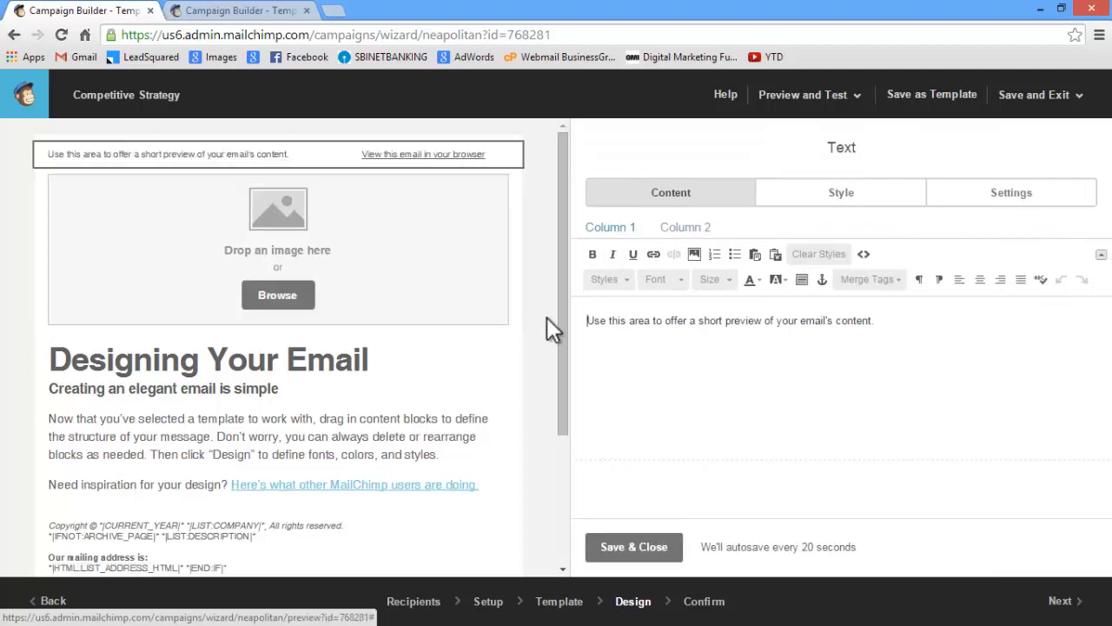
pyautogui.moveTo(588, 319); pyautogui.dragTo(923, 351)
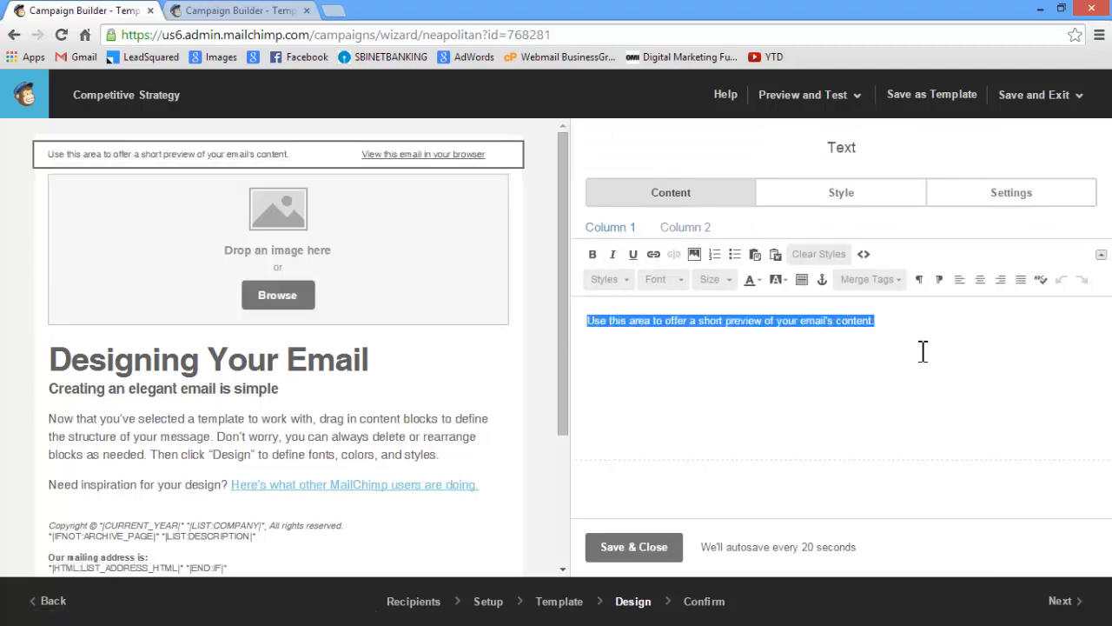
pyautogui.write('H')
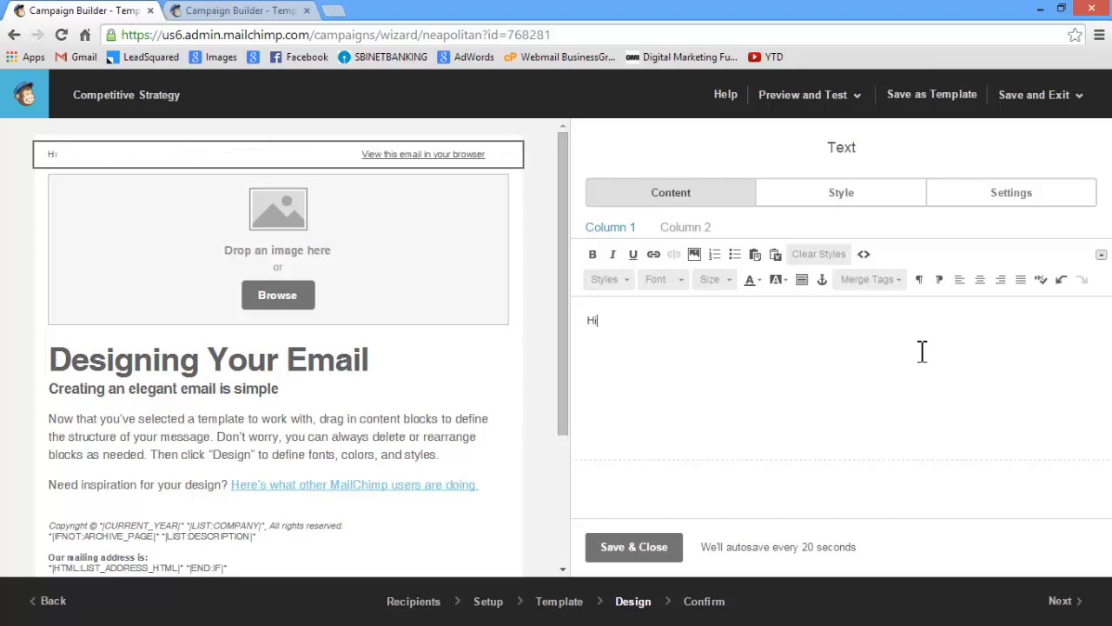
pyautogui.write('i')
pyautogui.press('Return')
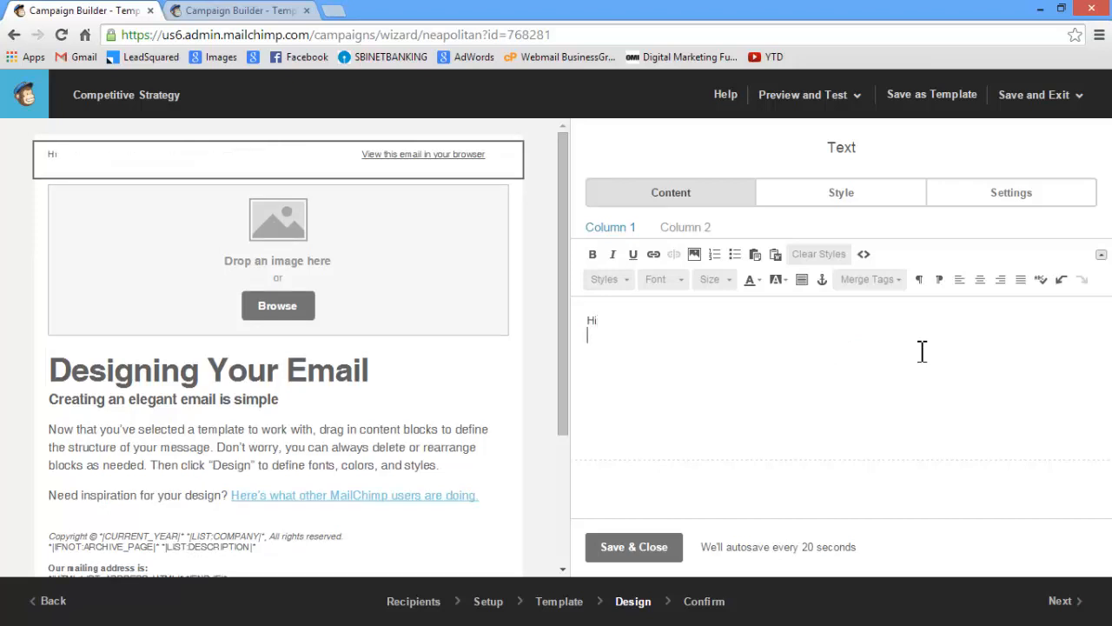
pyautogui.write('*|FNAME|*')
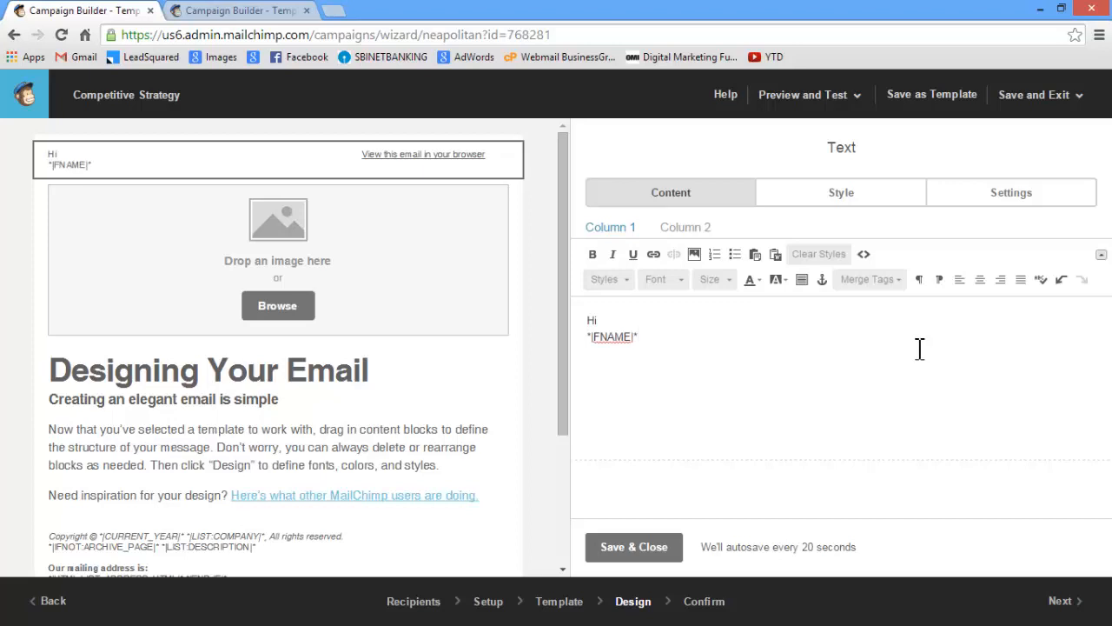
pyautogui.click(652, 317)
pyautogui.press('Delete')
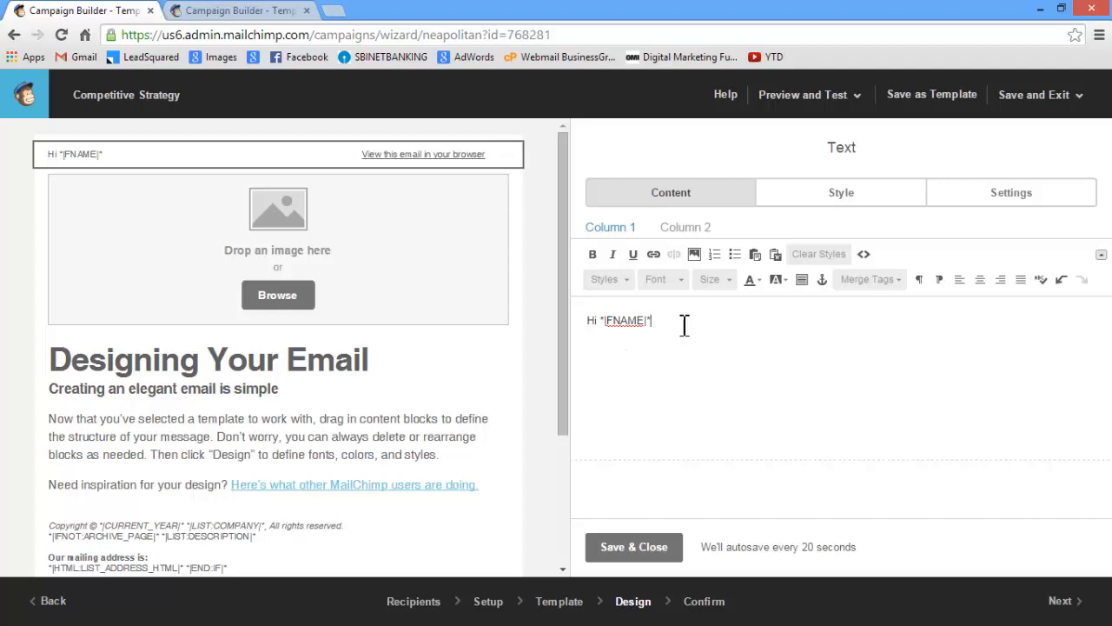
pyautogui.press('Return')
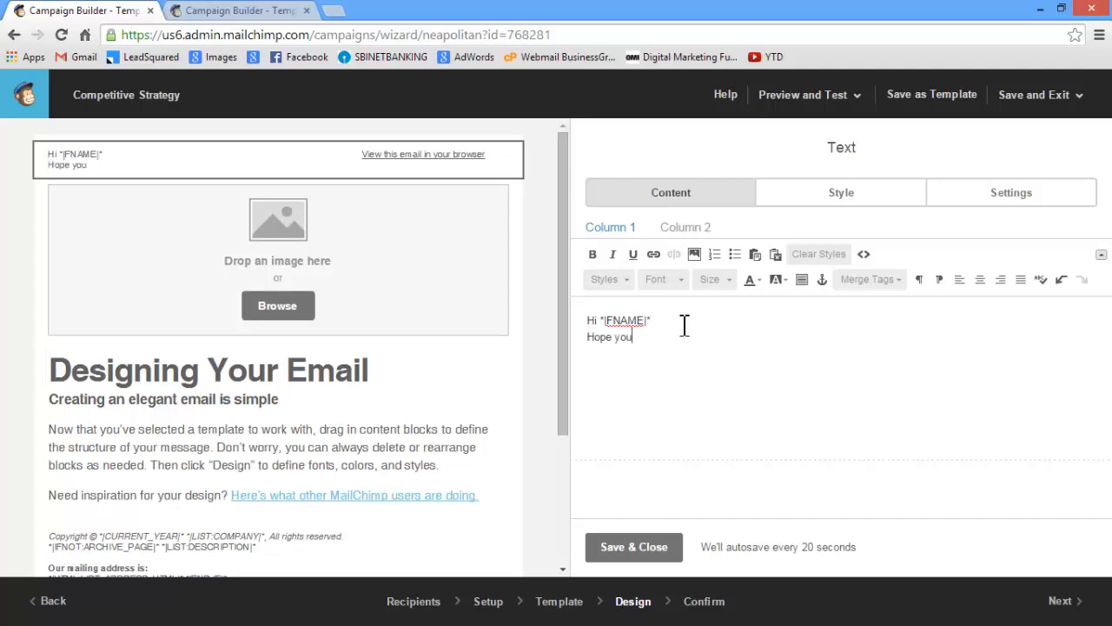
pyautogui.write('Hope you are doing well.')
pyautogui.click(635, 552)
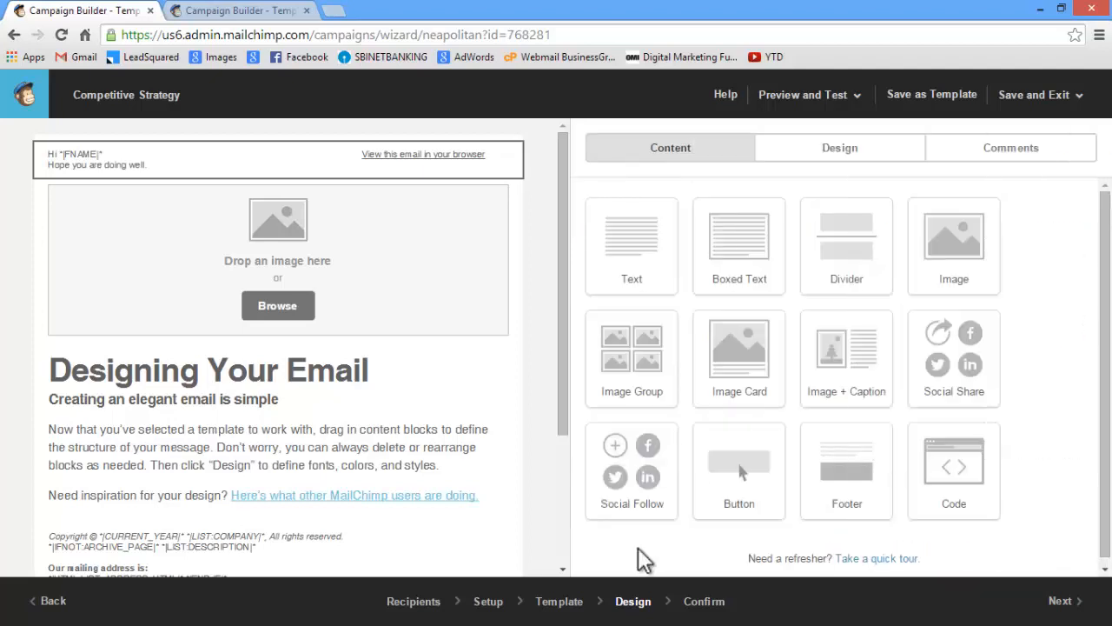
pyautogui.moveTo(439, 518)
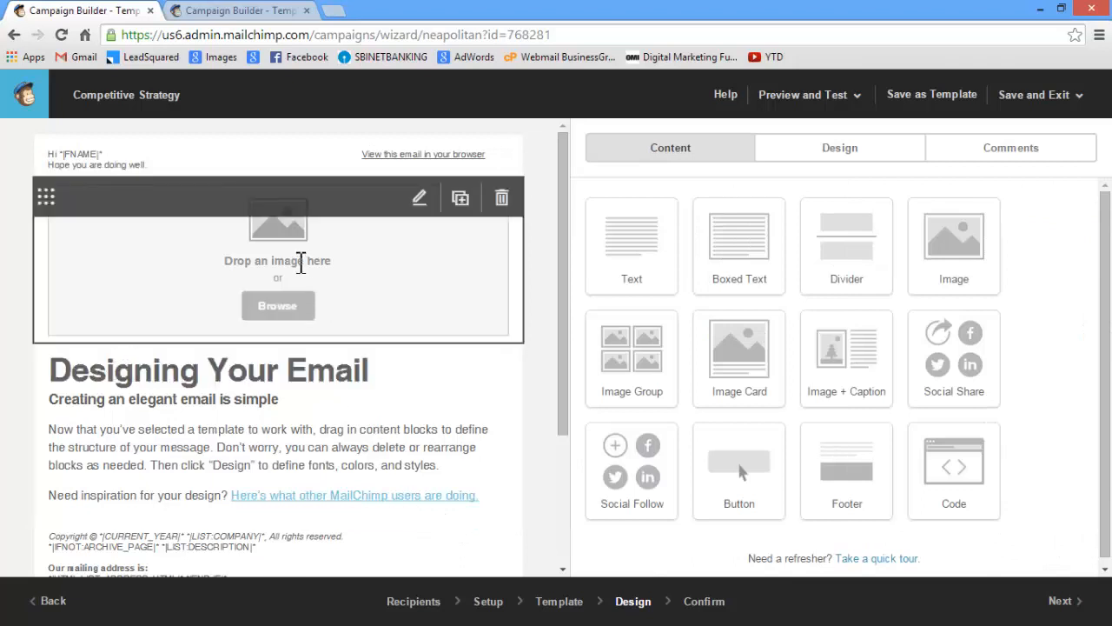
pyautogui.hotkey('alt', 'Tab')
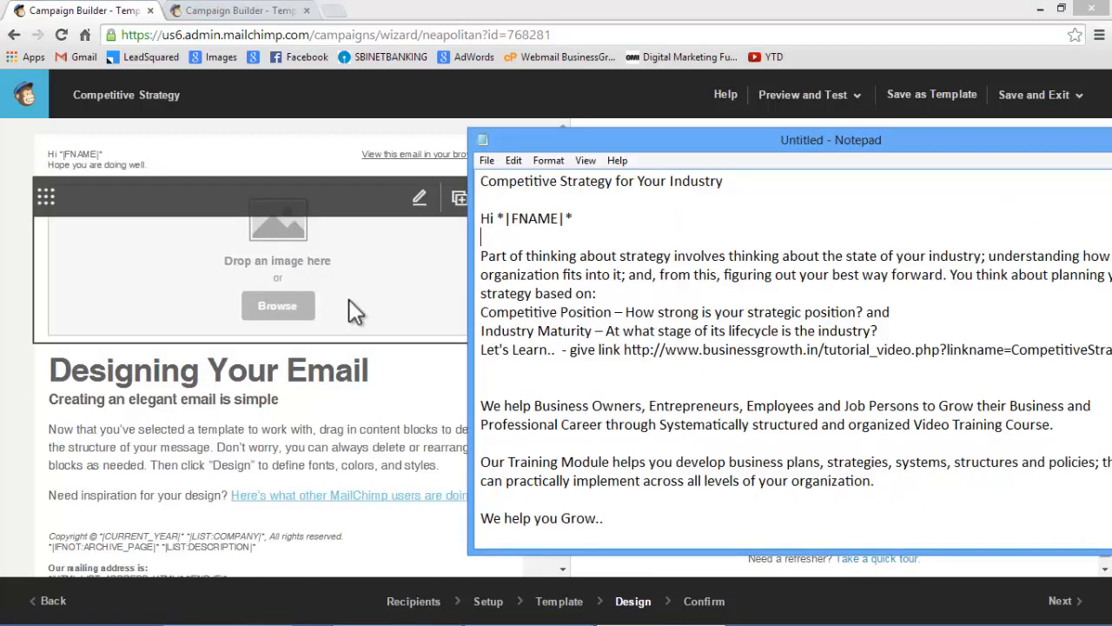
pyautogui.moveTo(487, 255); pyautogui.dragTo(918, 351)
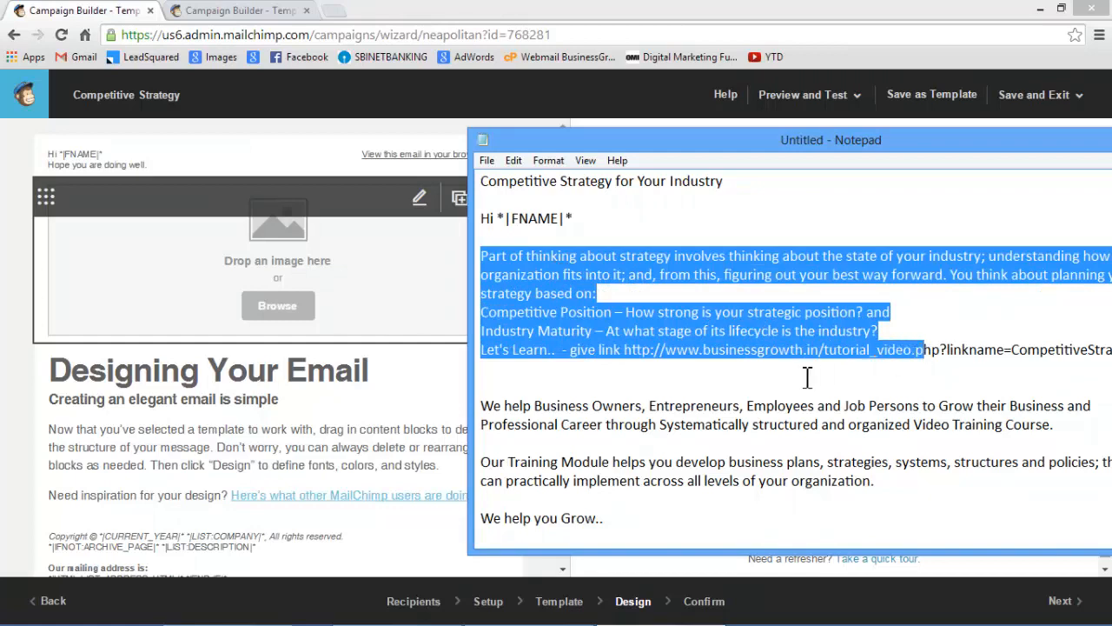
pyautogui.click(809, 377)
pyautogui.click(392, 14)
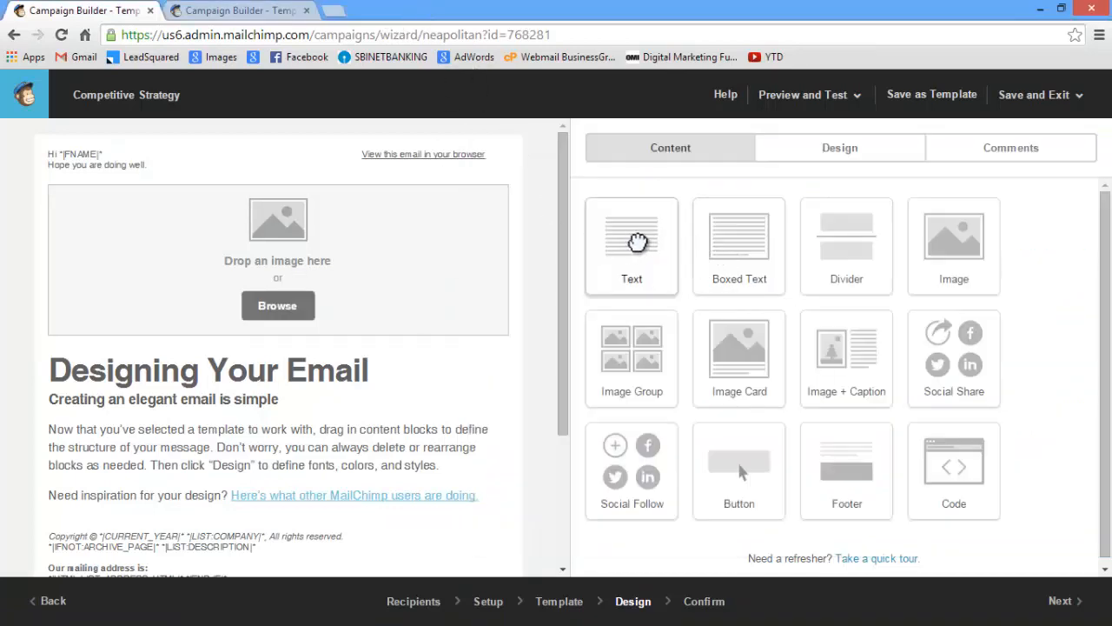
# Add a text block above the image placeholder and fill it with the Notepad draft's strategy text, from "Part of thinking about strategy" through "Let's Learn."
pyautogui.moveTo(638, 240); pyautogui.dragTo(258, 187)
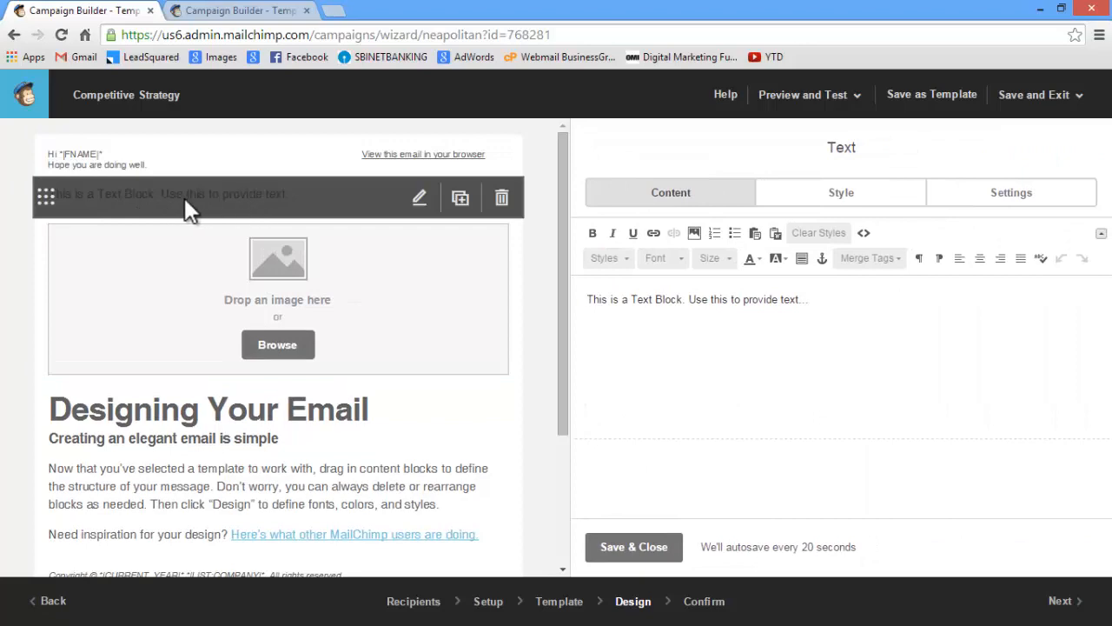
pyautogui.hotkey('alt', 'Tab')
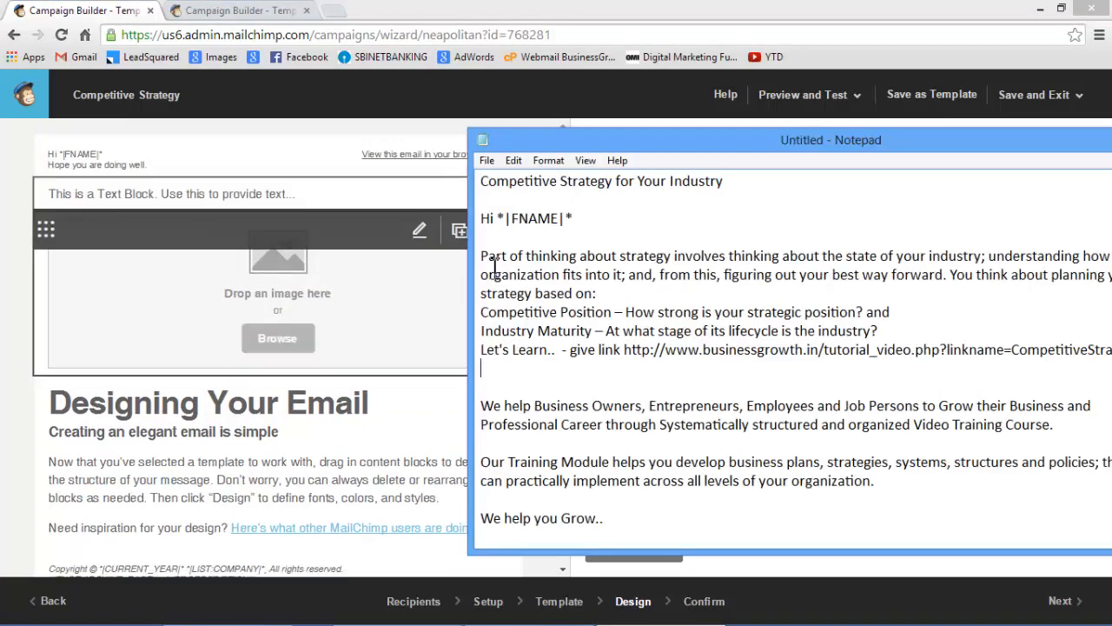
pyautogui.moveTo(483, 256); pyautogui.dragTo(554, 357)
pyautogui.hotkey('ctrl', 'c')
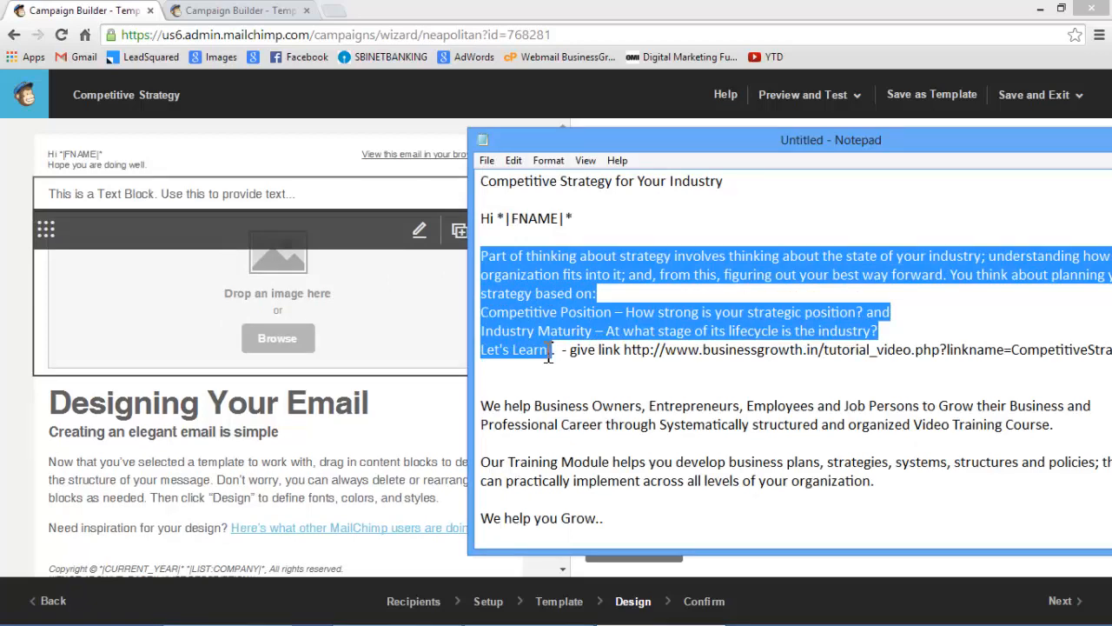
pyautogui.hotkey('alt', 'Tab')
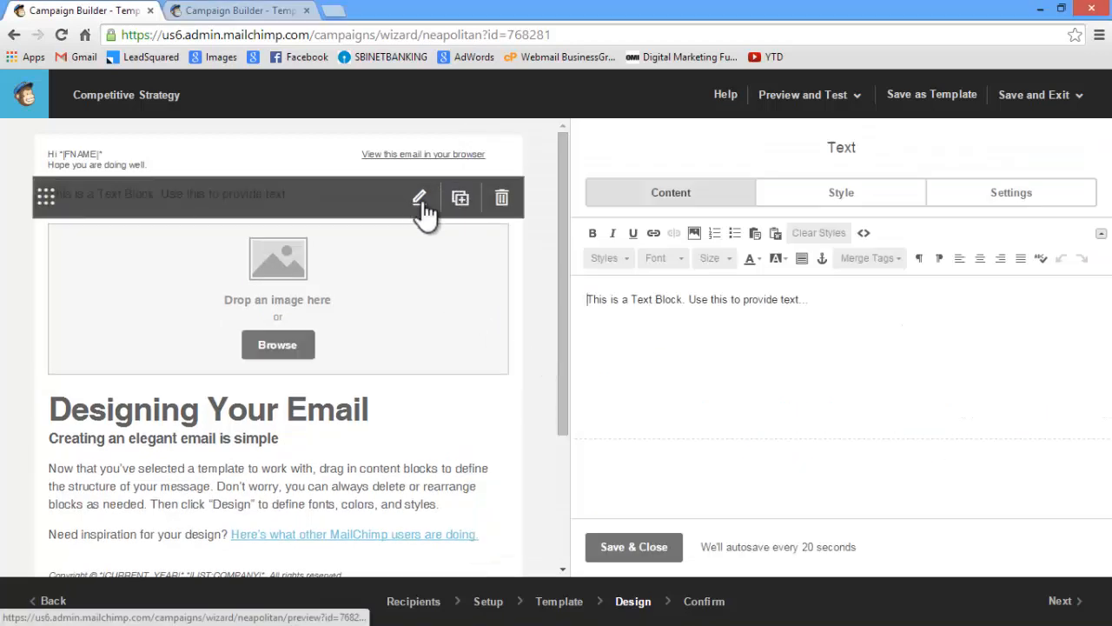
pyautogui.hotkey('ctrl', 'a')
pyautogui.hotkey('ctrl', 'v')
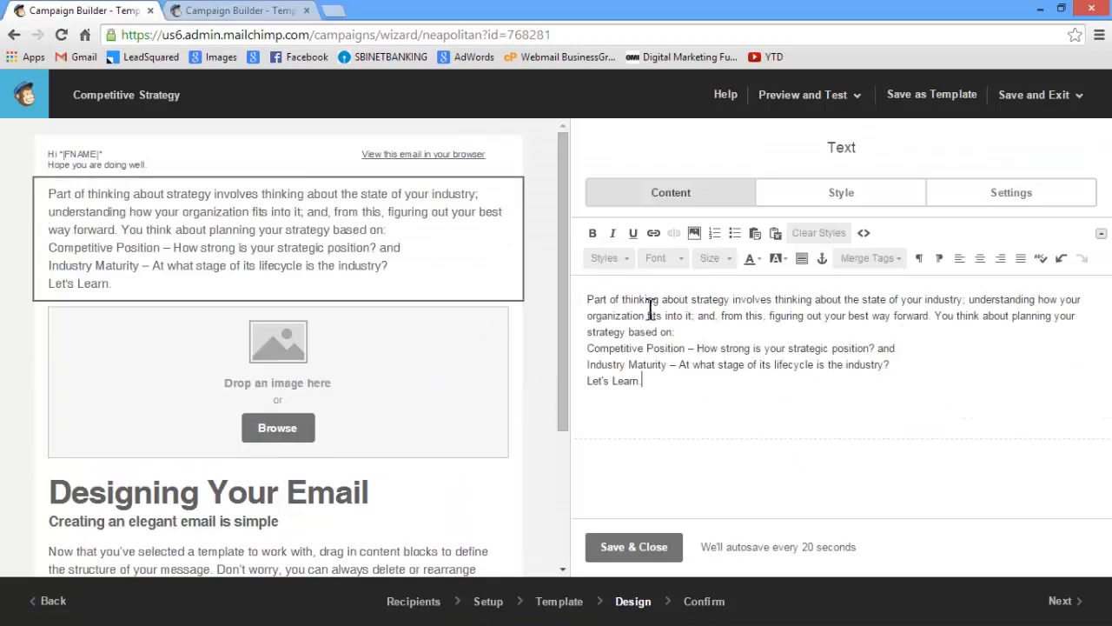
# Format the Competitive Position and Industry Maturity lines as a bulleted list and make "Let's Learn." bold
pyautogui.moveTo(588, 348); pyautogui.dragTo(897, 364)
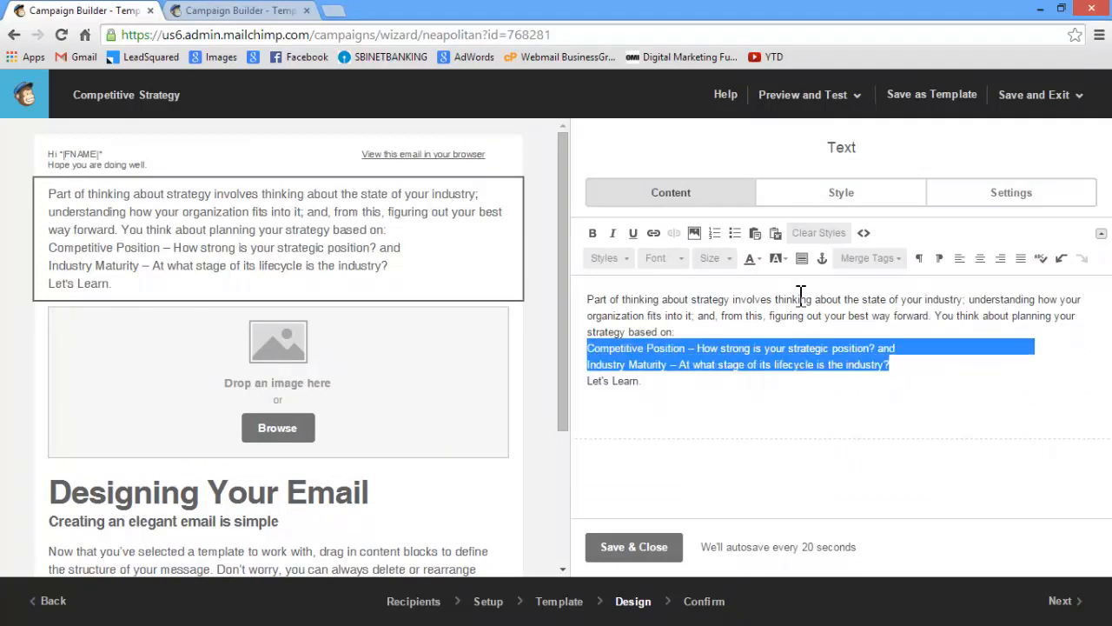
pyautogui.click(734, 233)
pyautogui.click(655, 417)
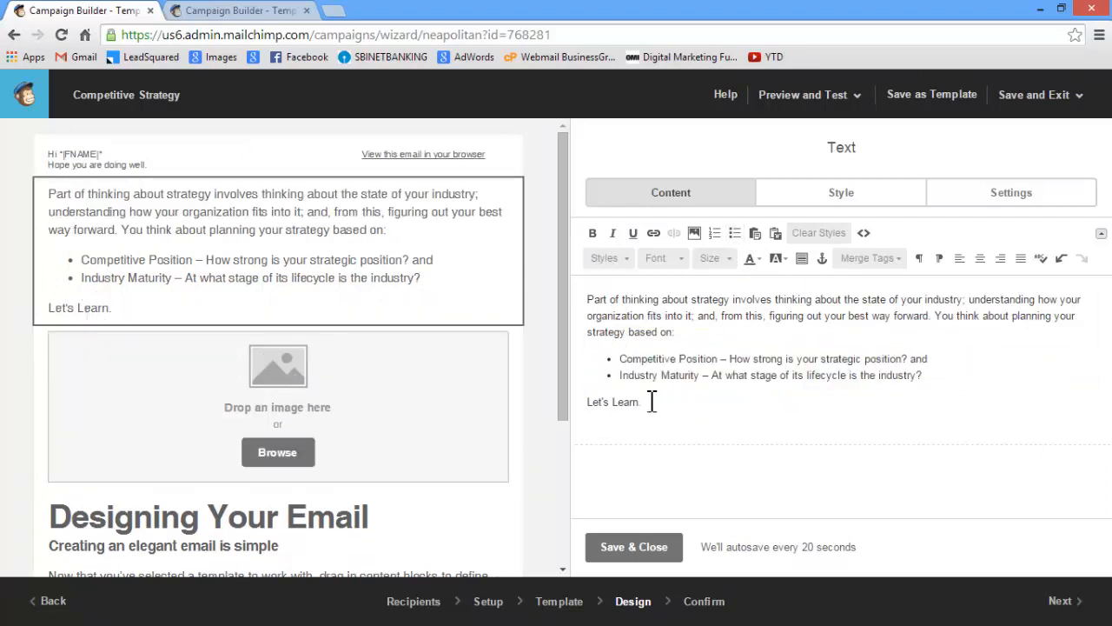
pyautogui.moveTo(650, 402); pyautogui.dragTo(586, 400)
pyautogui.click(595, 231)
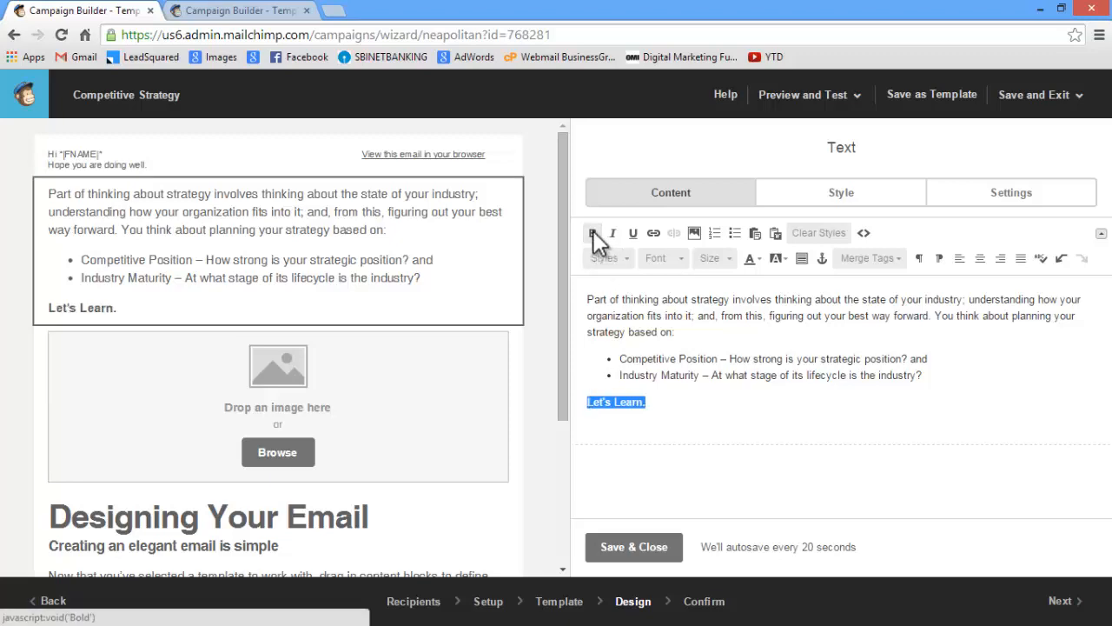
pyautogui.hotkey('alt', 'Tab')
pyautogui.click(676, 365)
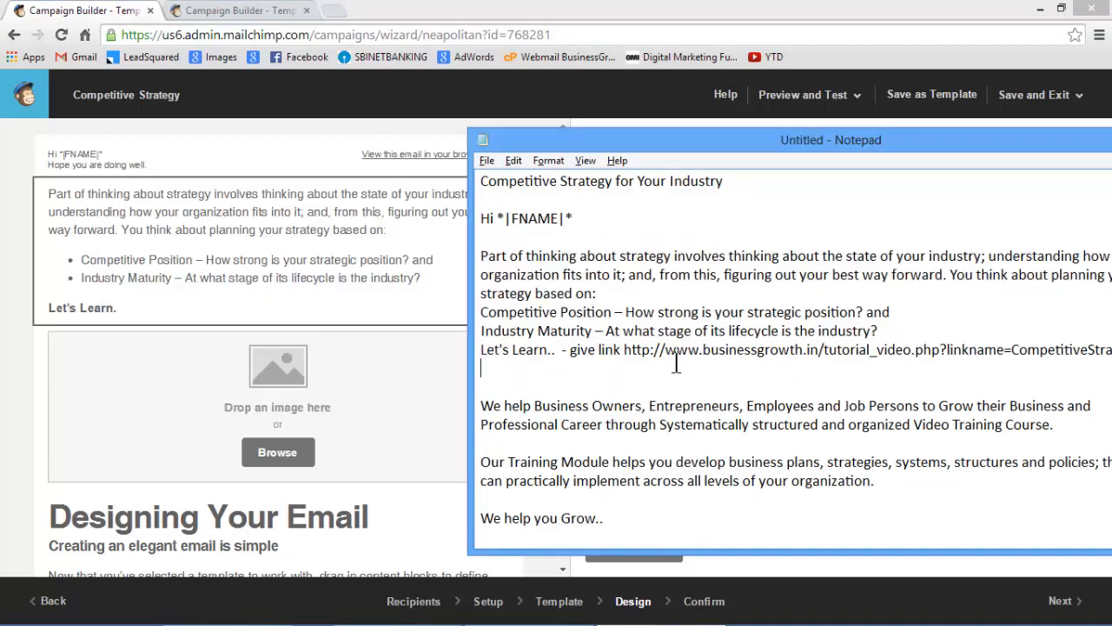
pyautogui.moveTo(625, 137); pyautogui.dragTo(400, 70)
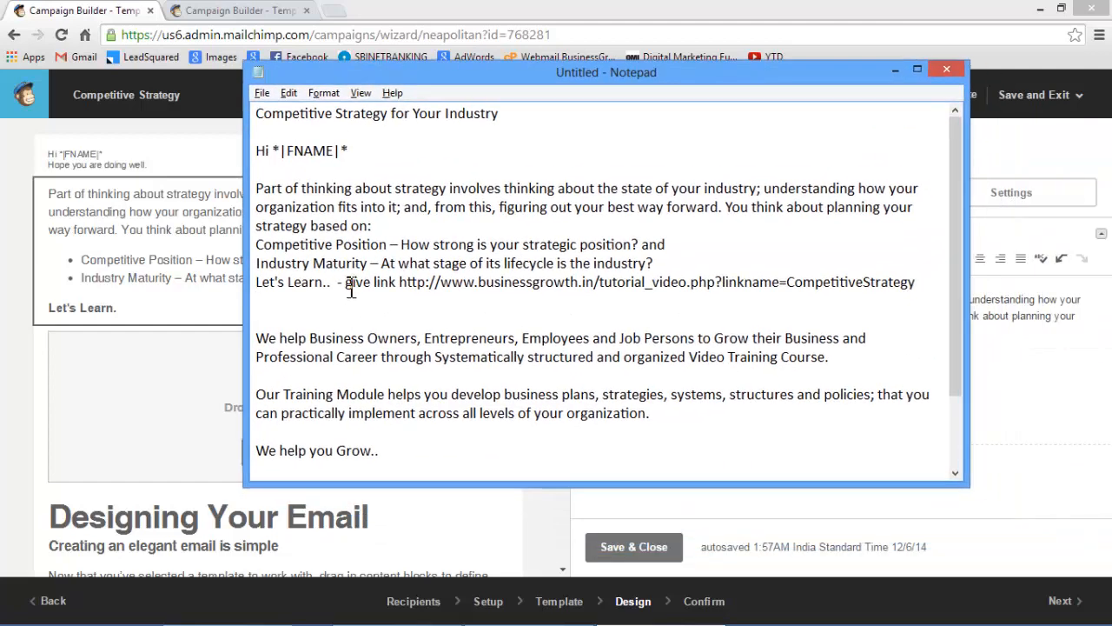
pyautogui.moveTo(398, 282); pyautogui.dragTo(924, 280)
pyautogui.hotkey('ctrl', 'c')
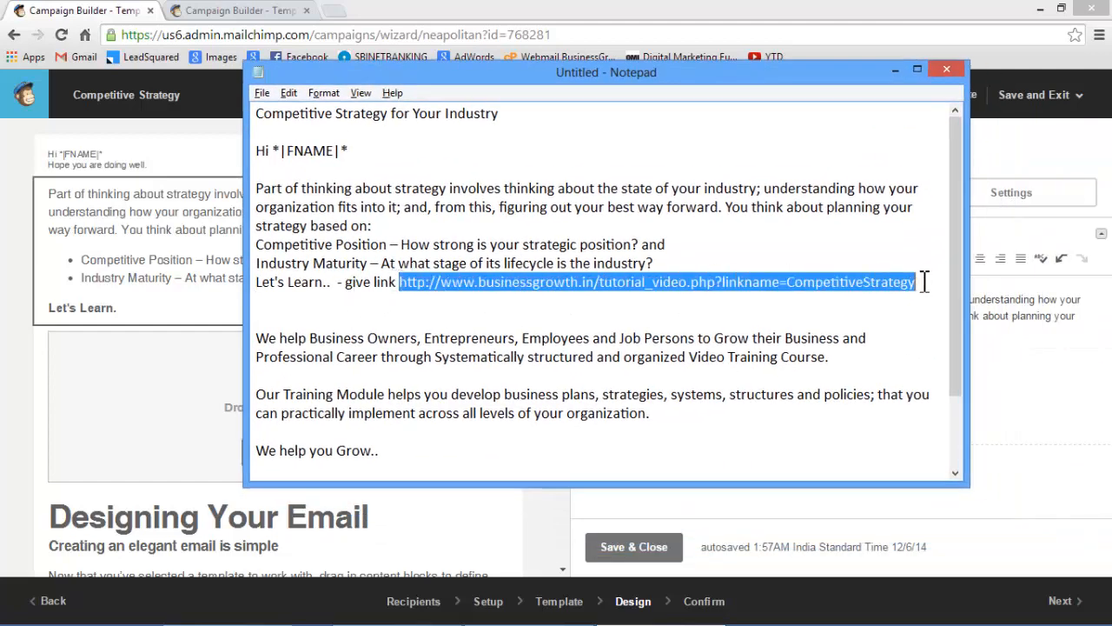
pyautogui.click(94, 11)
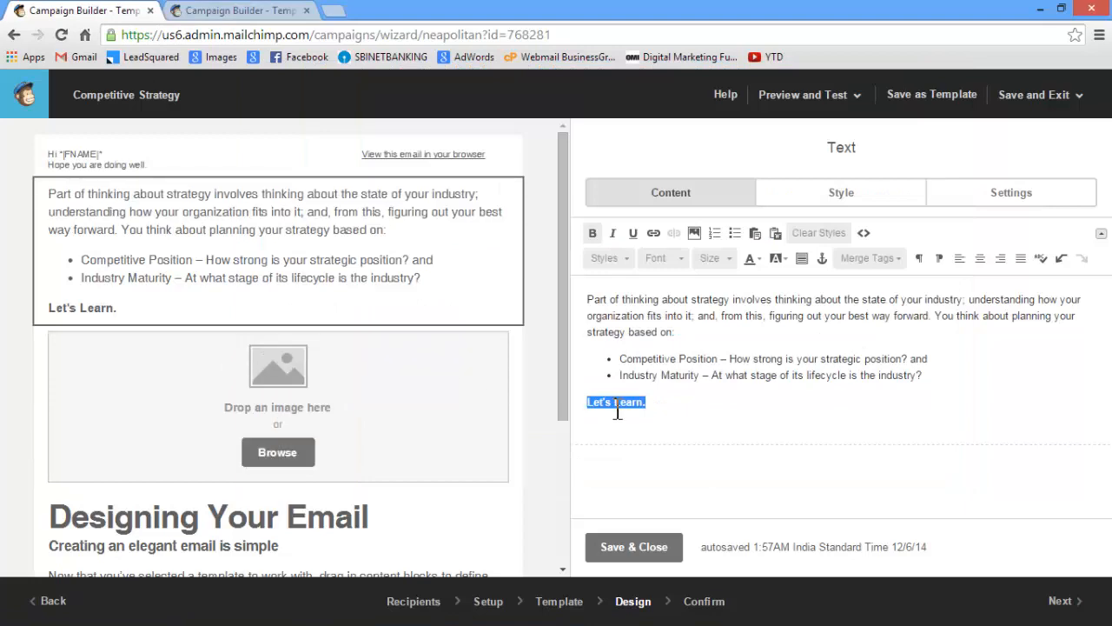
pyautogui.click(658, 231)
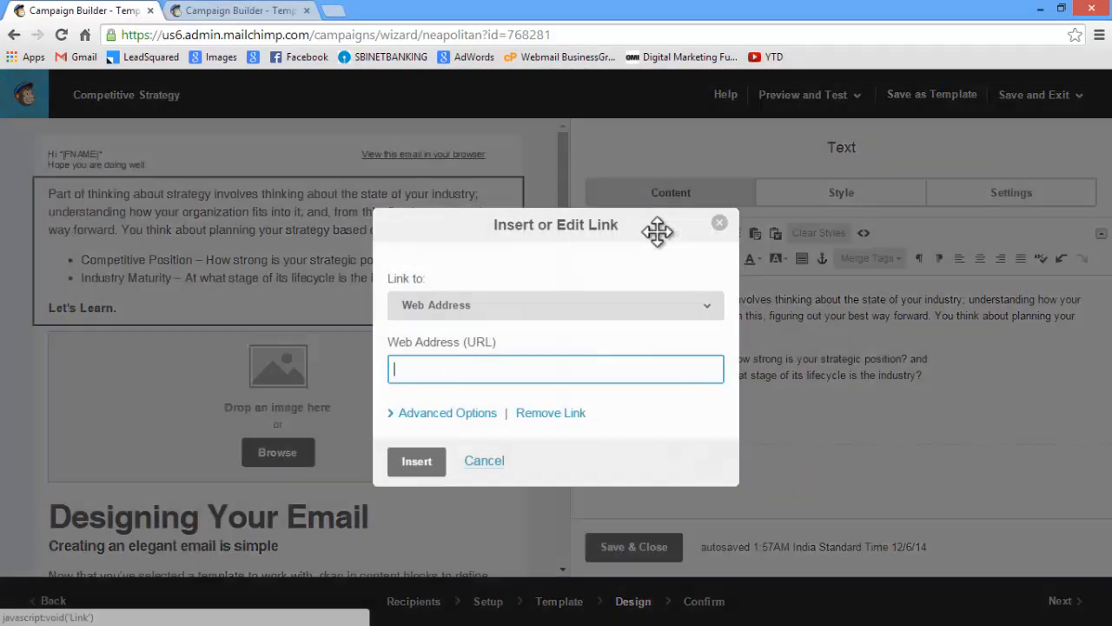
pyautogui.hotkey('ctrl', 'v')
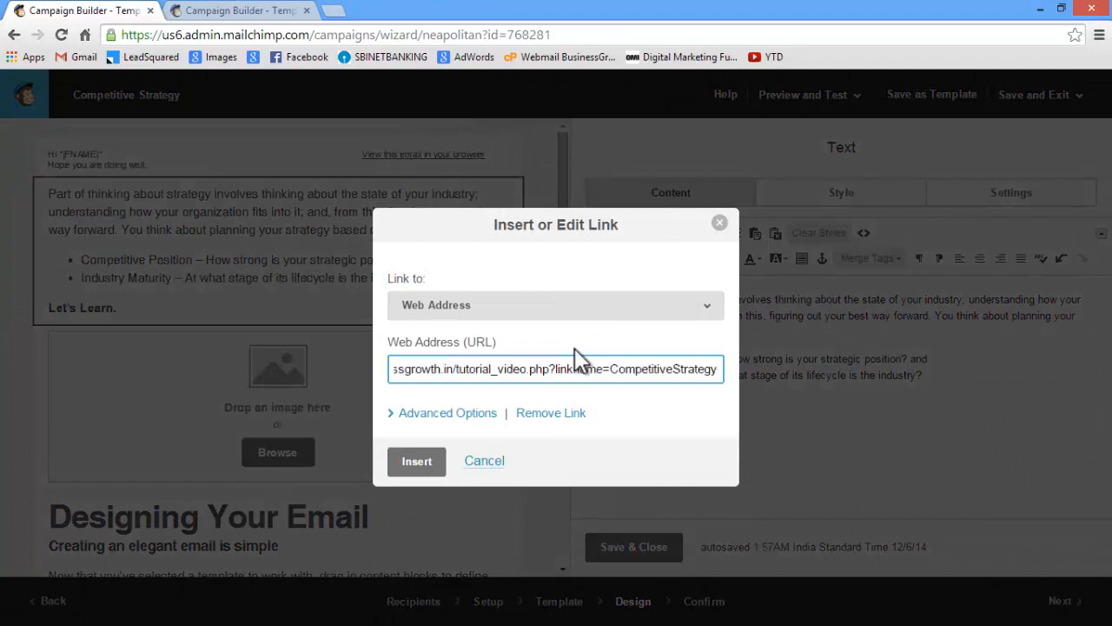
pyautogui.click(419, 460)
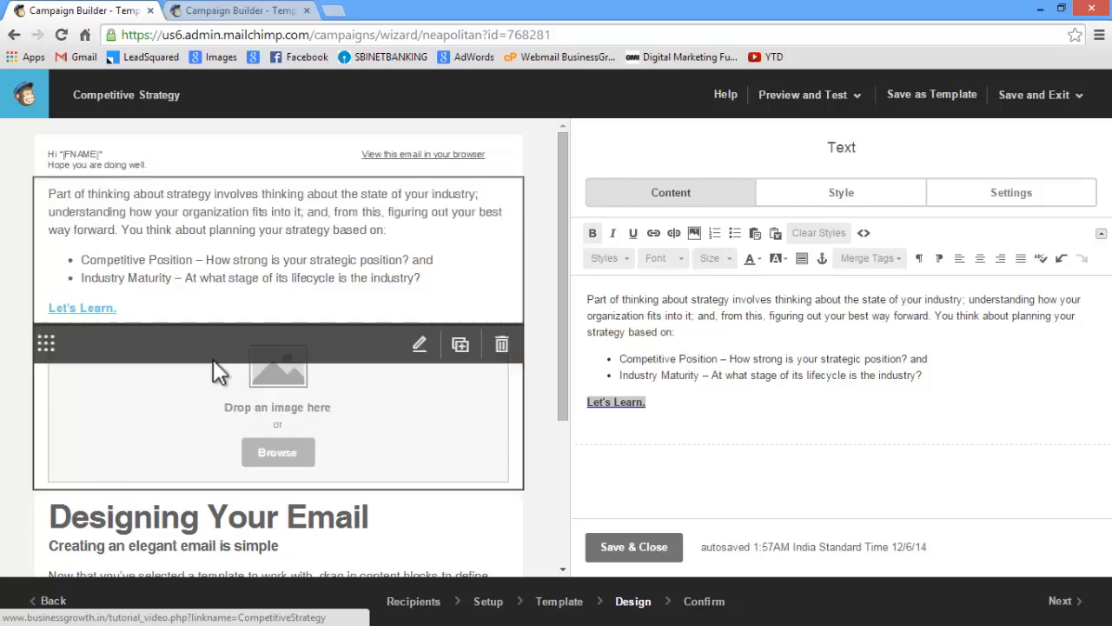
# Fill the image placeholder with the Competitive Strategy PNG from the File Manager
pyautogui.click(278, 453)
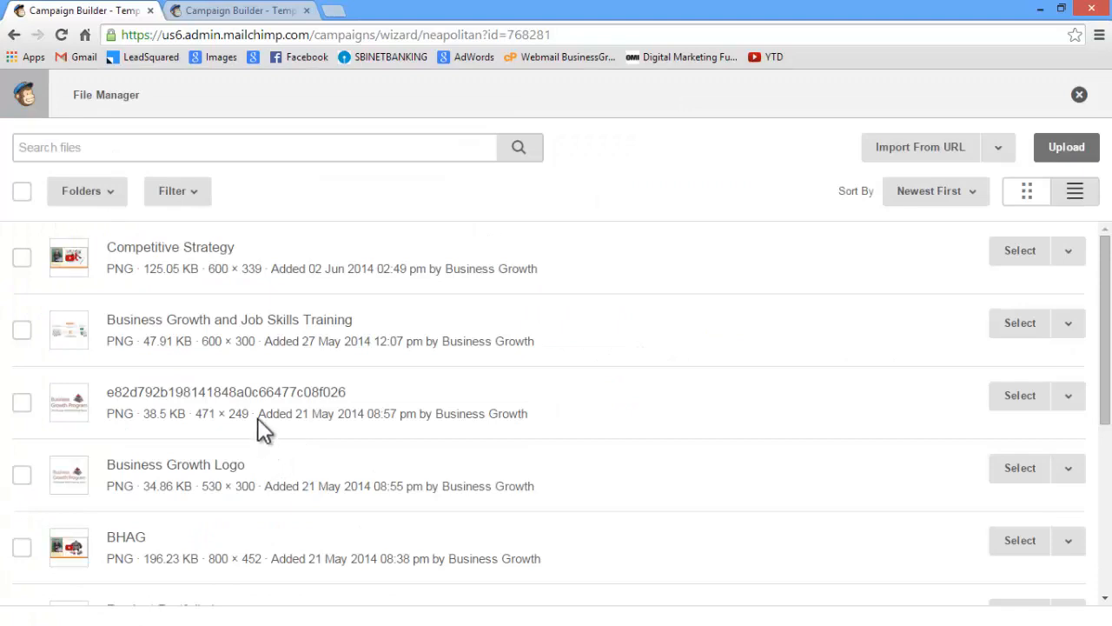
pyautogui.click(54, 149)
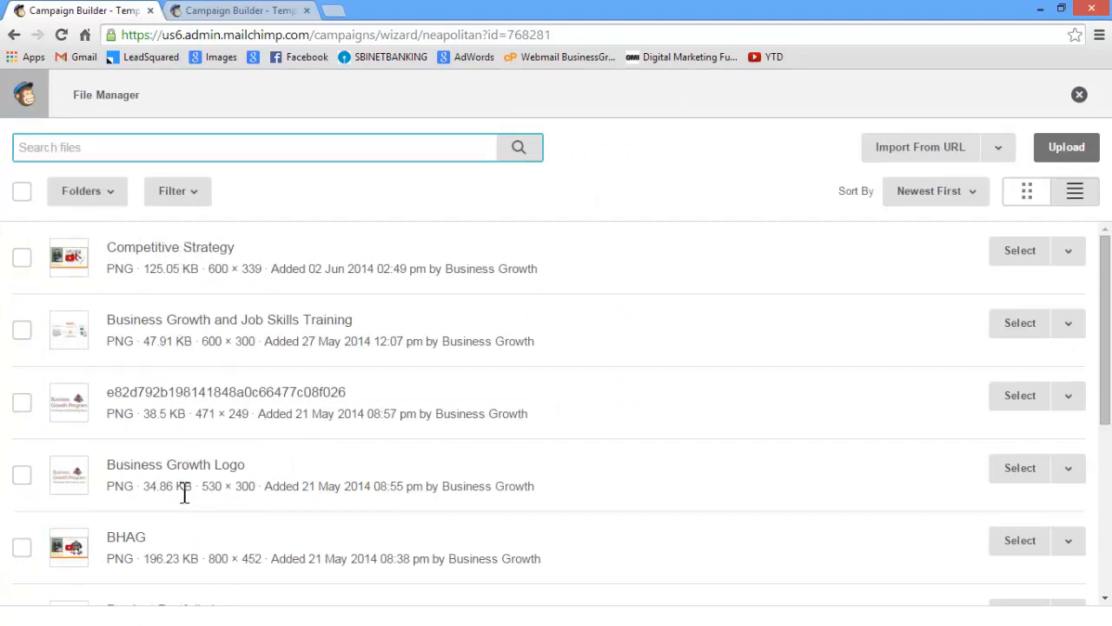
pyautogui.click(1060, 155)
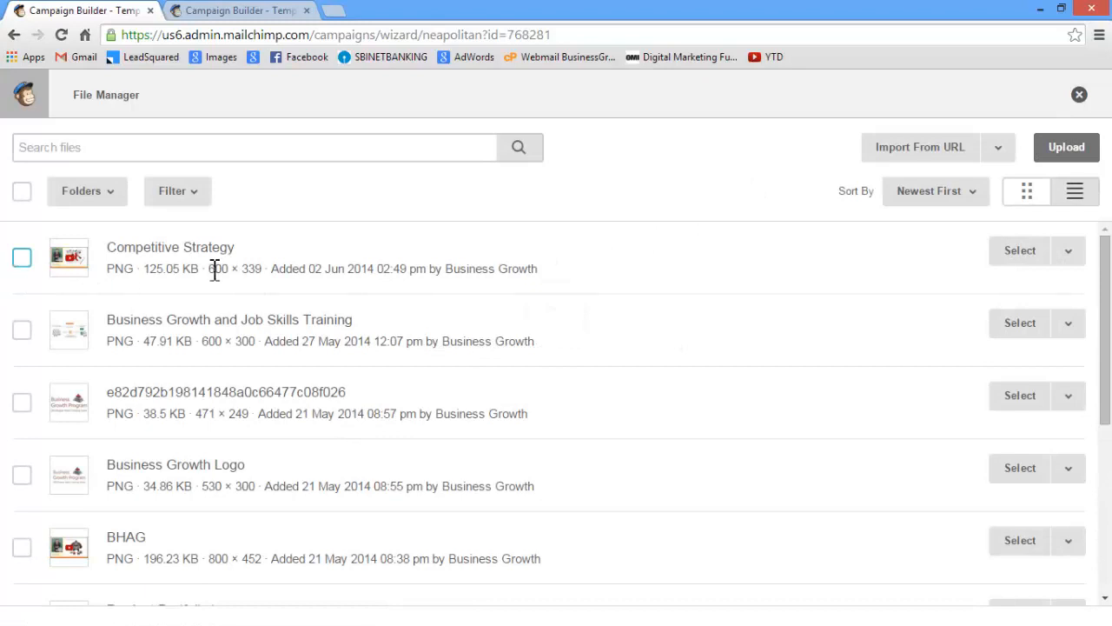
pyautogui.click(1025, 259)
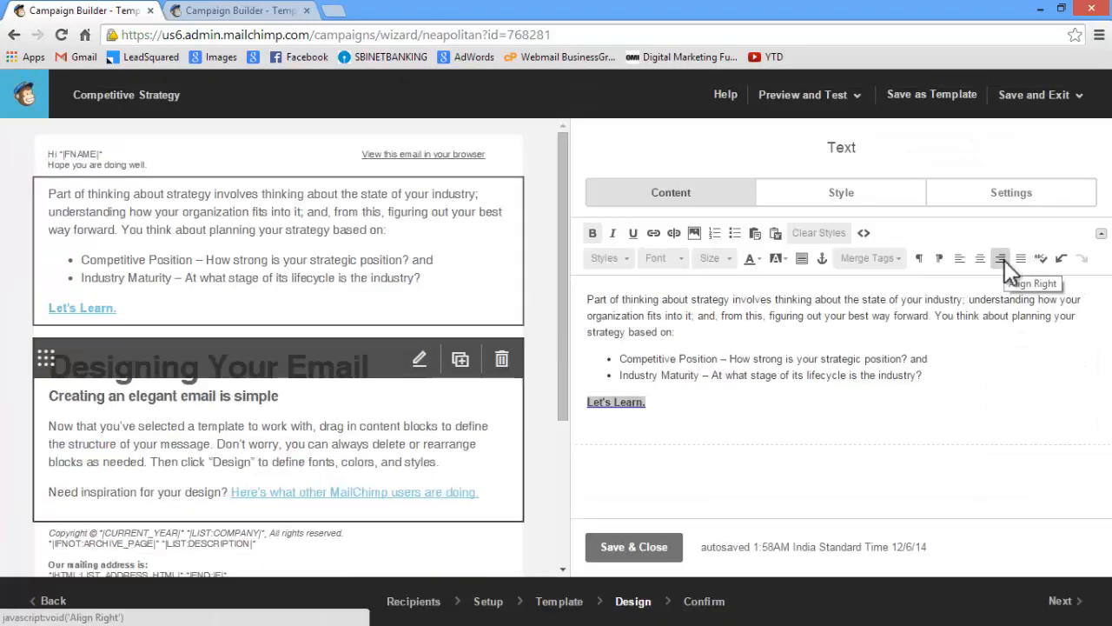
pyautogui.scroll(-2, 416, 364)
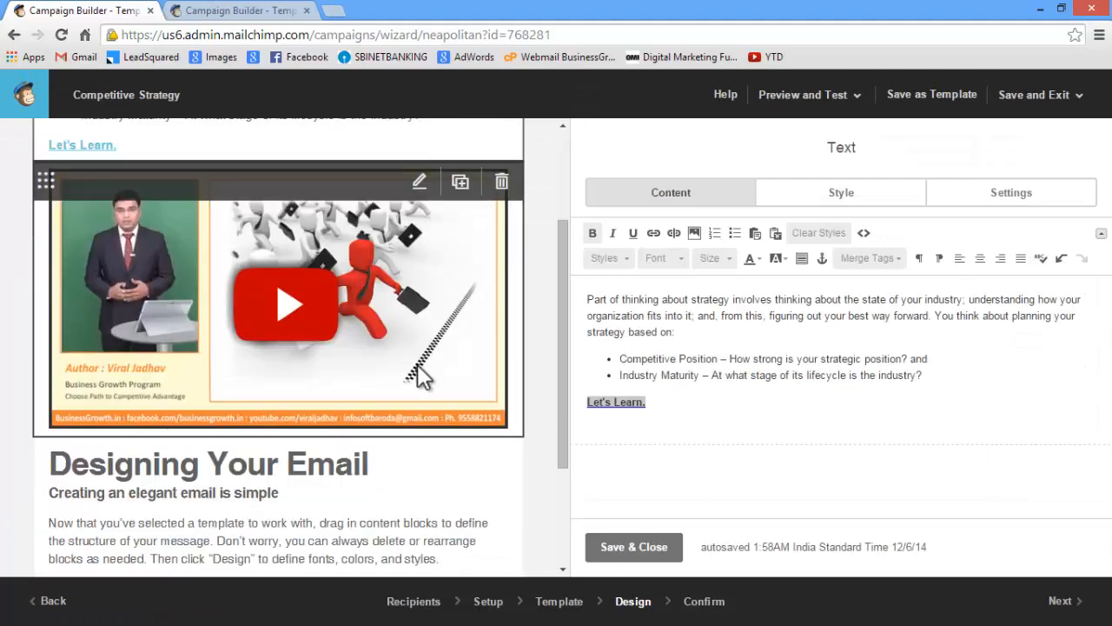
pyautogui.click(419, 185)
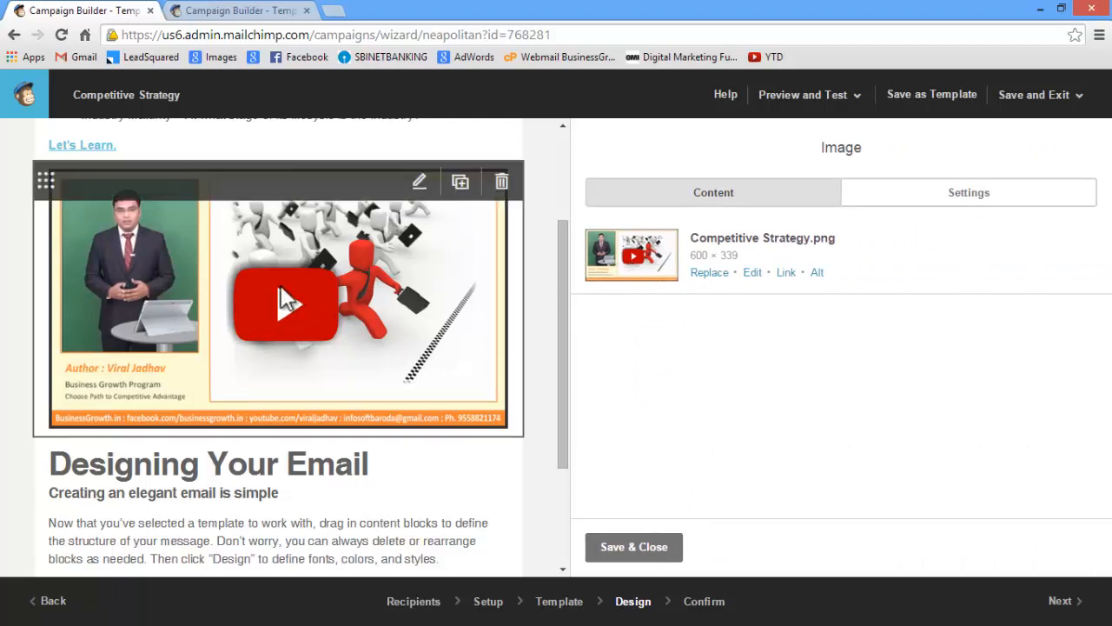
pyautogui.click(785, 272)
pyautogui.hotkey('ctrl', 'v')
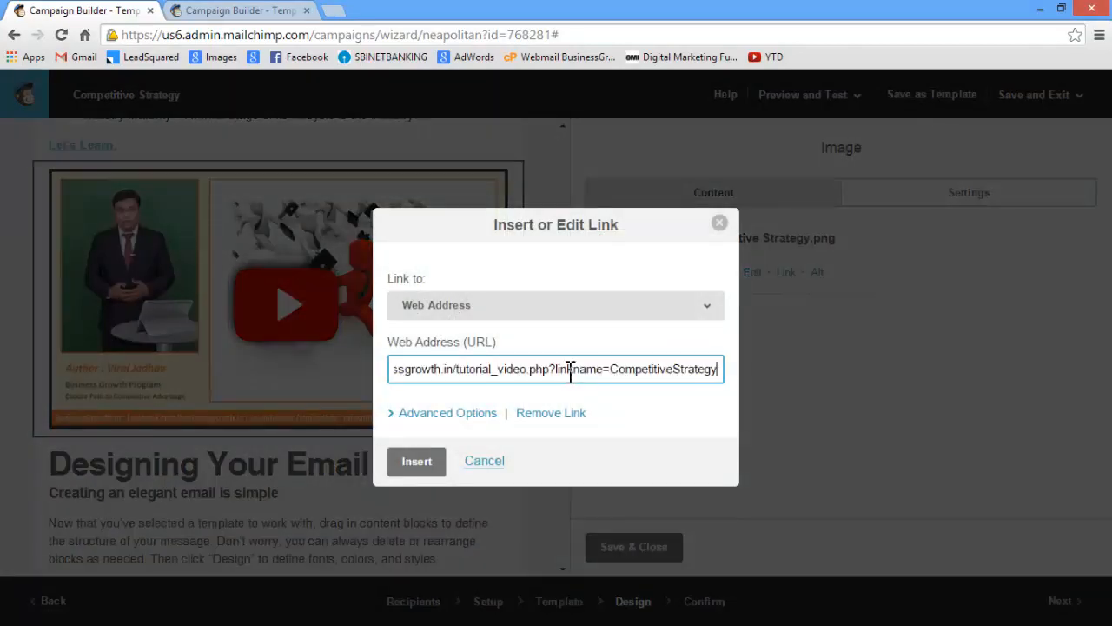
pyautogui.click(426, 462)
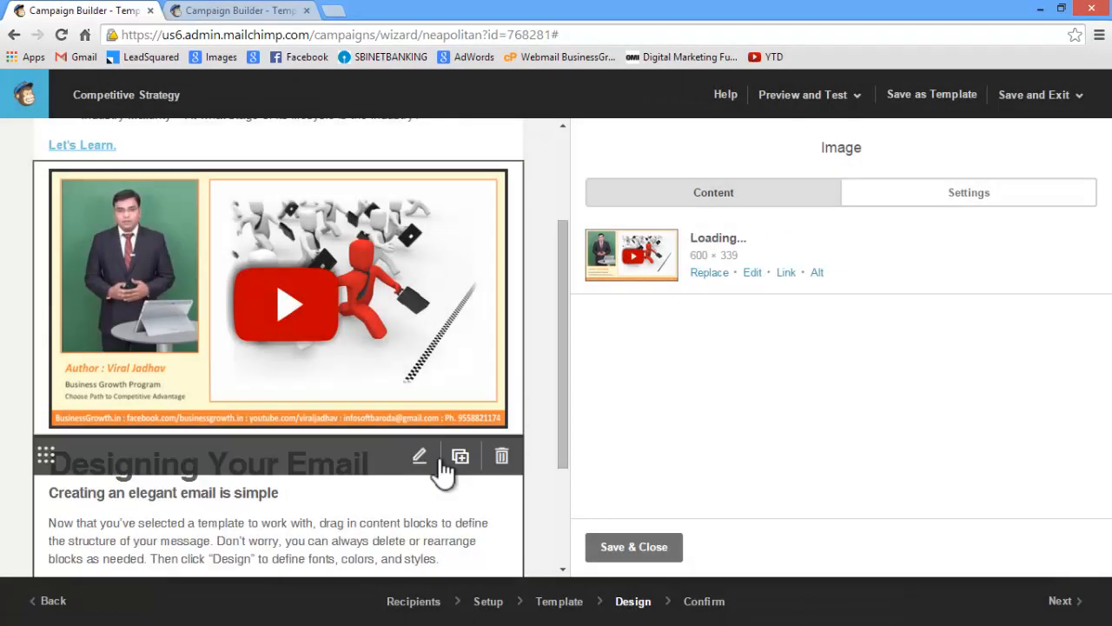
# Switch to the Notepad draft and copy the closing text, from "We help Business Owners" through the phone line of the signature
pyautogui.scroll(-2, 443, 458)
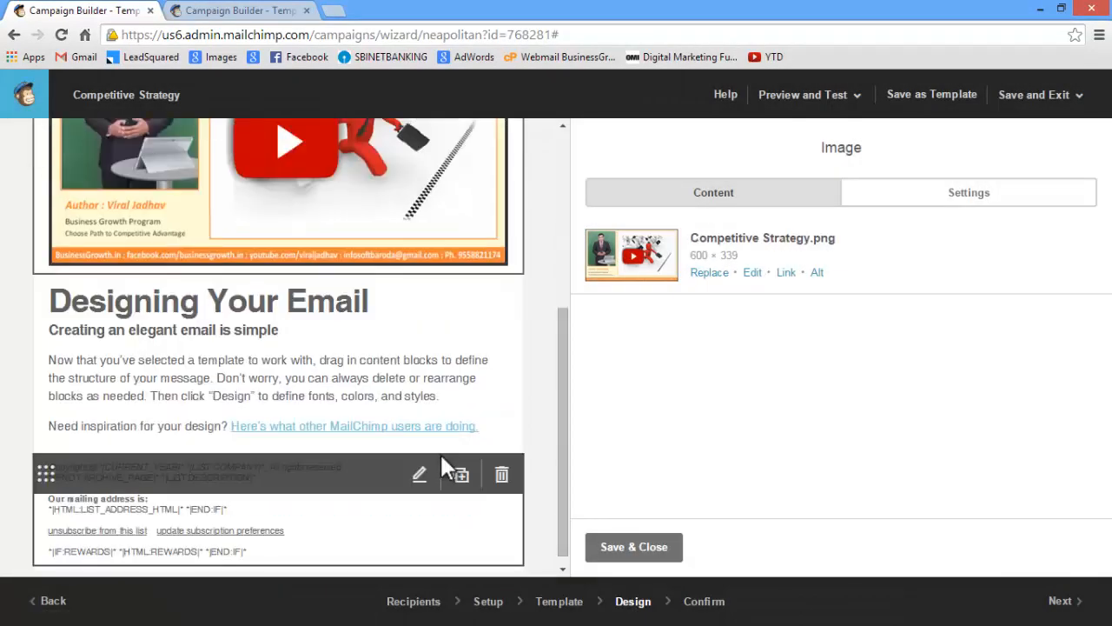
pyautogui.hotkey('alt', 'Tab')
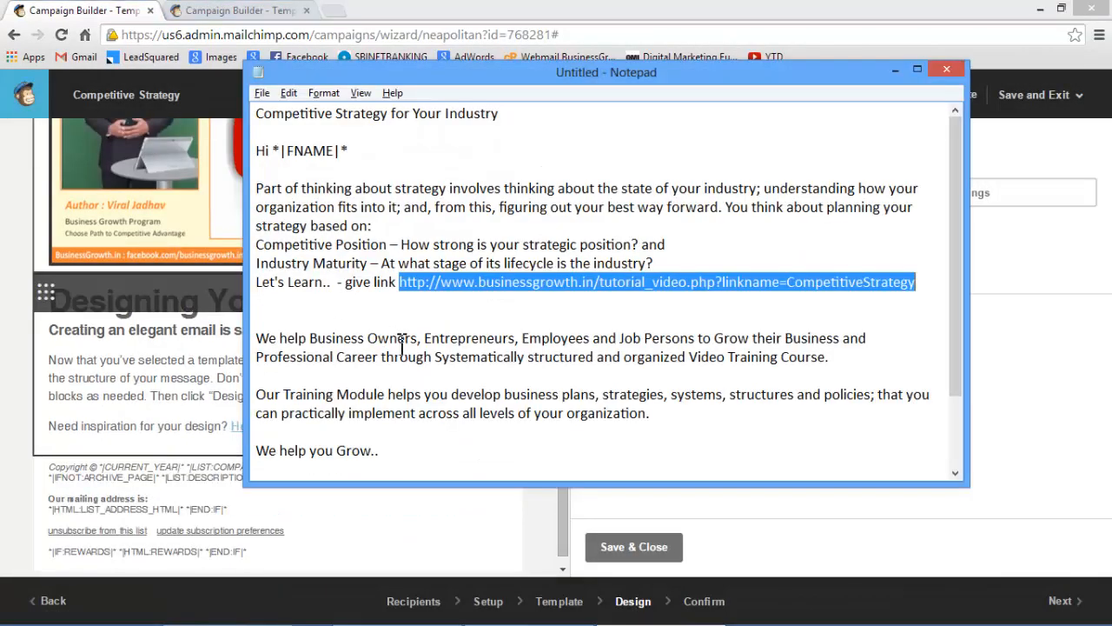
pyautogui.click(417, 352)
pyautogui.scroll(-2, 417, 352)
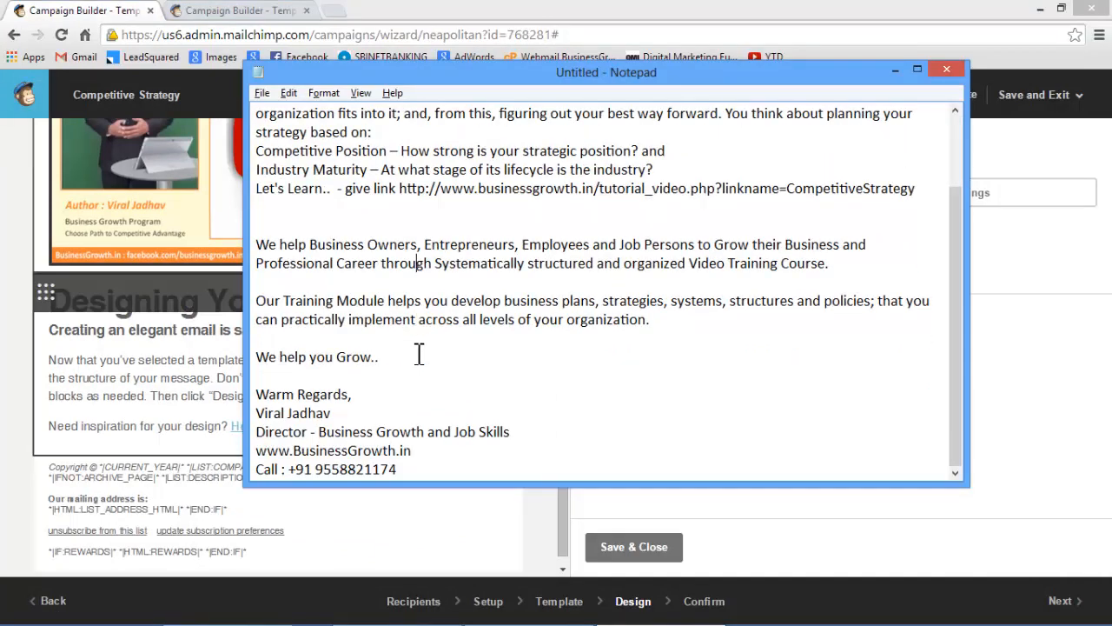
pyautogui.moveTo(259, 248); pyautogui.dragTo(439, 474)
pyautogui.rightClick(402, 257)
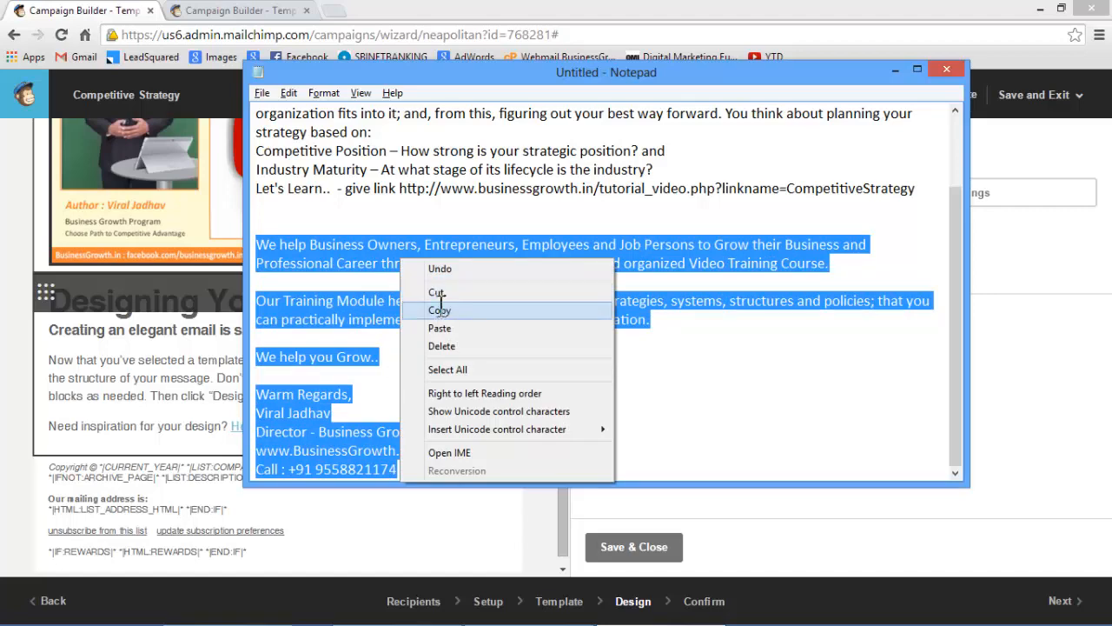
pyautogui.click(441, 308)
# Try to replace the "Designing Your Email" block's content with the copied closing text and save the block
pyautogui.hotkey('alt', 'Tab')
pyautogui.click(420, 293)
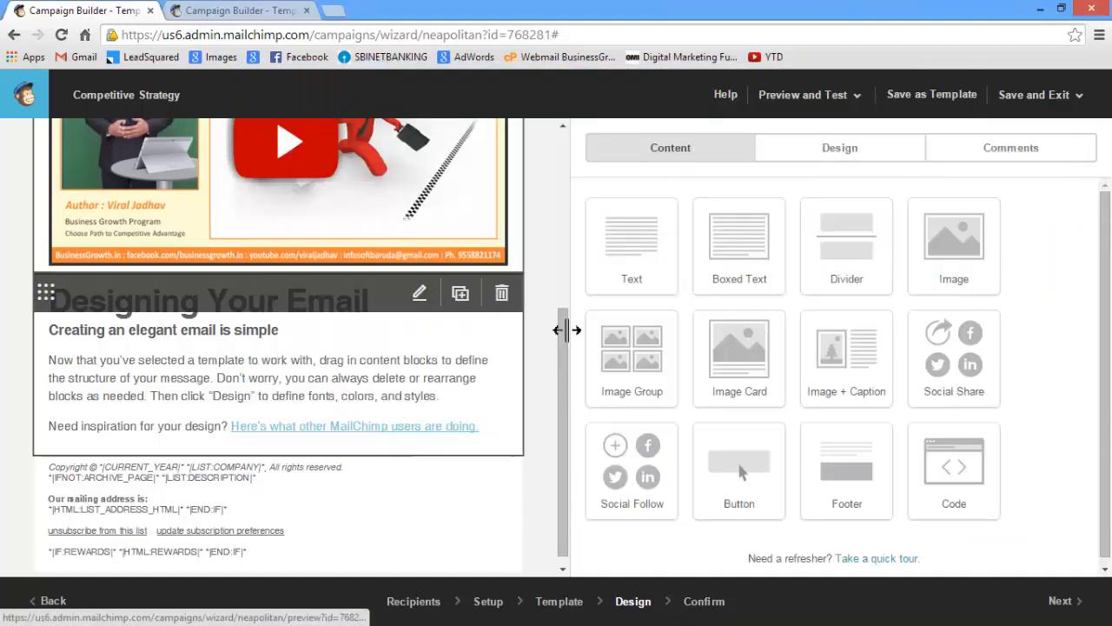
pyautogui.hotkey('ctrl', 'a')
pyautogui.press('Delete')
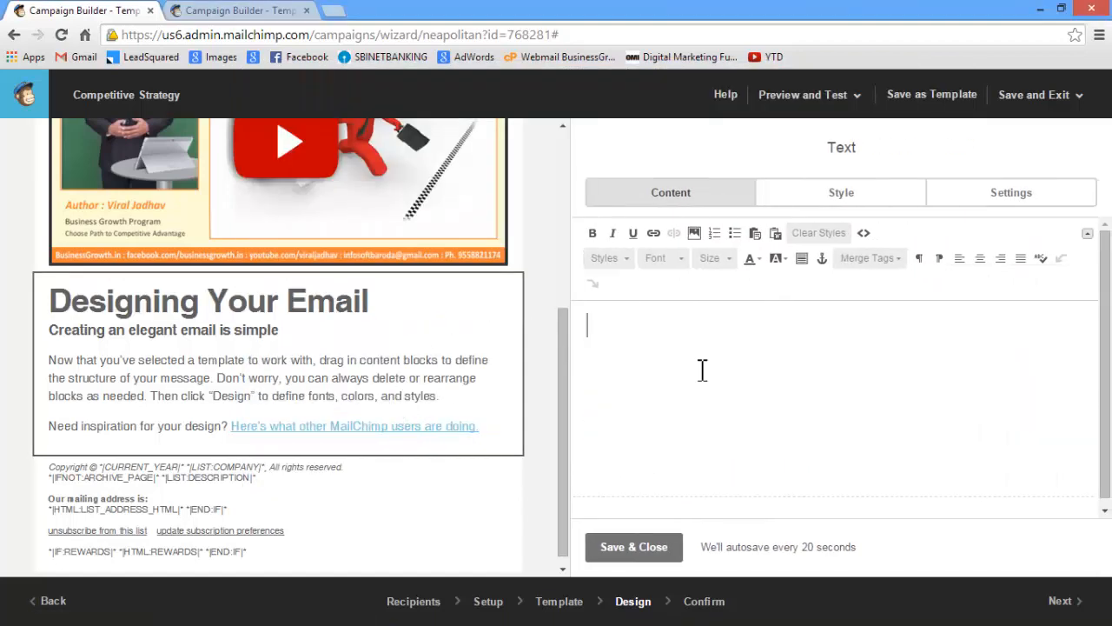
pyautogui.hotkey('ctrl', 'v')
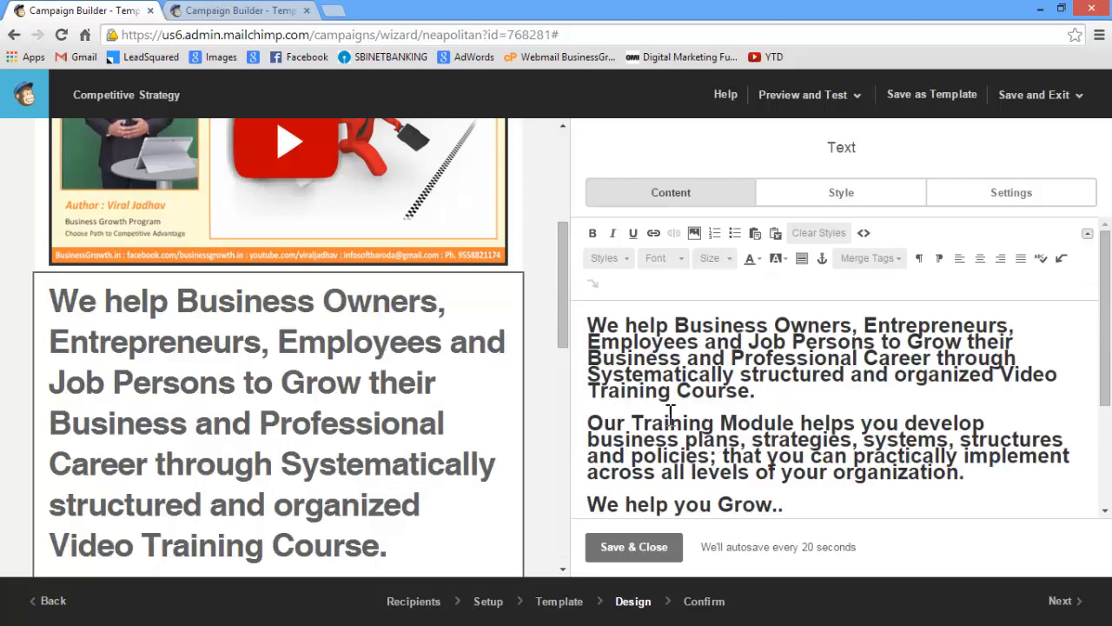
pyautogui.click(651, 539)
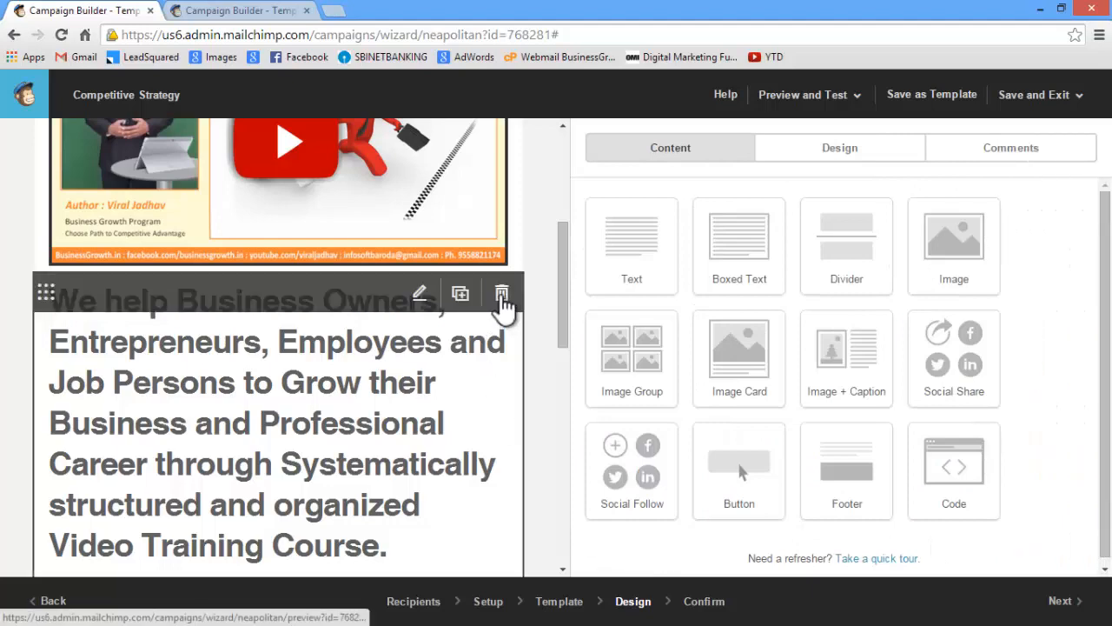
# Replace the text block below the image with a new text block containing the copied closing text and signature
pyautogui.click(501, 294)
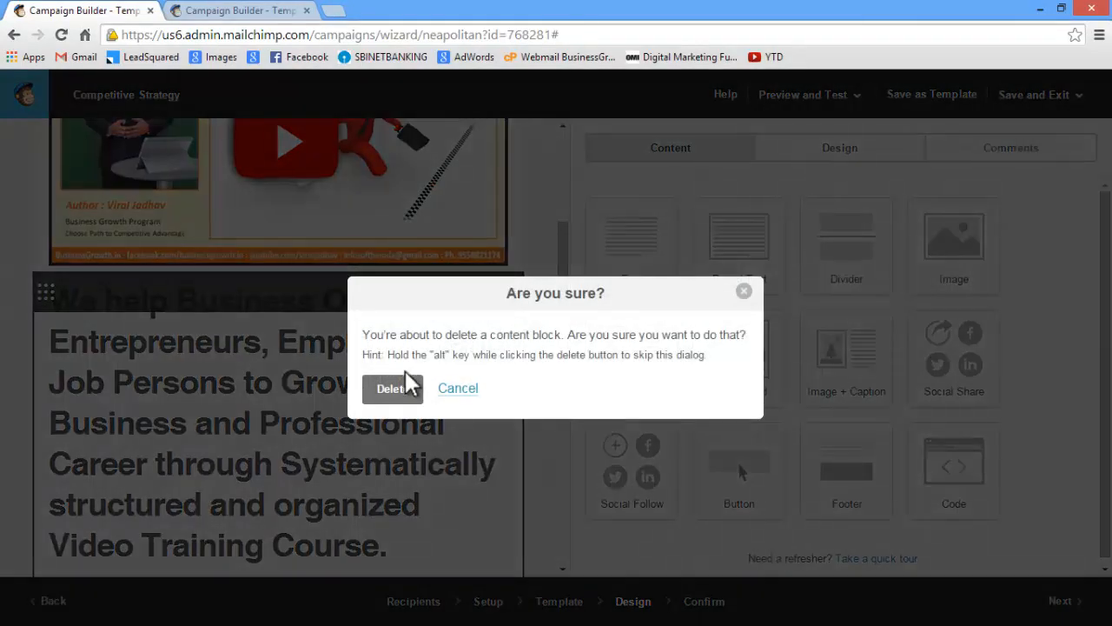
pyautogui.moveTo(411, 401)
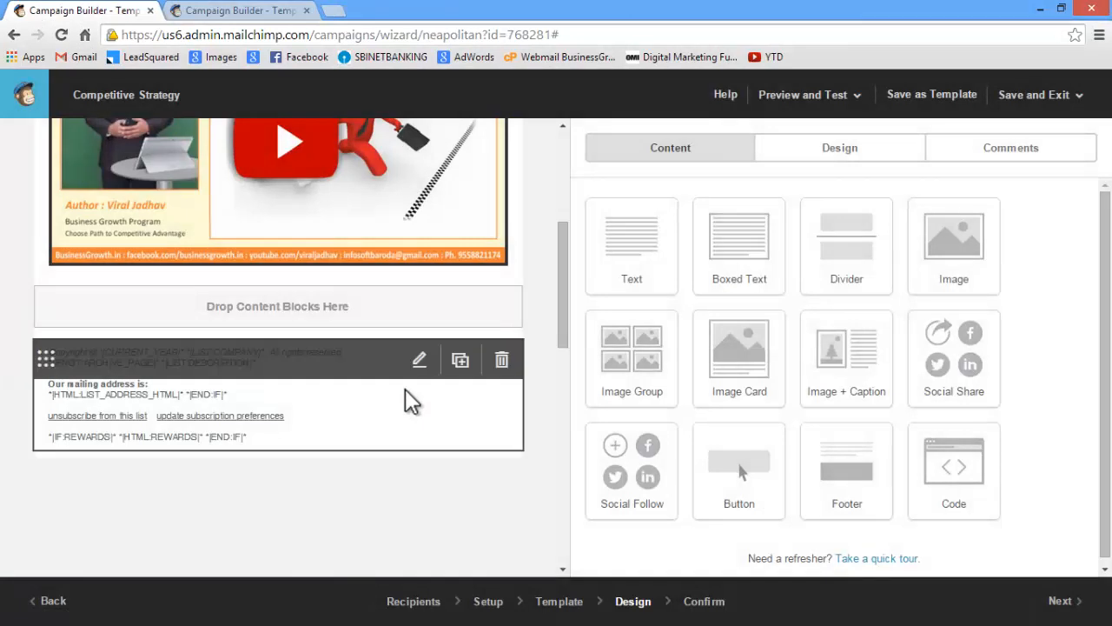
pyautogui.moveTo(628, 231); pyautogui.dragTo(265, 303)
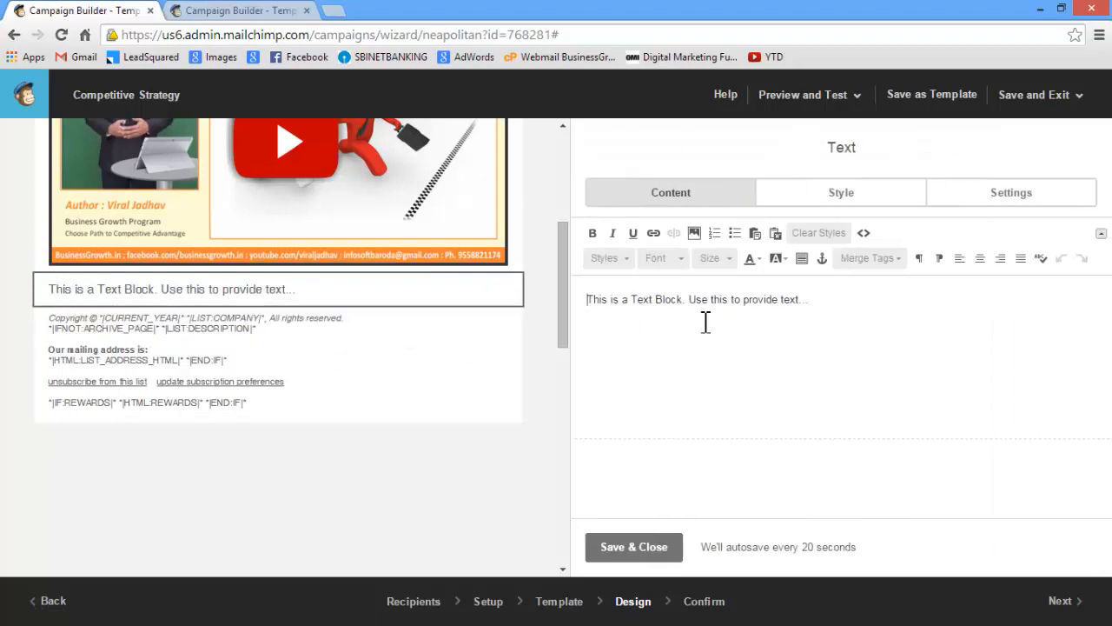
pyautogui.moveTo(704, 319); pyautogui.dragTo(558, 304)
pyautogui.hotkey('ctrl', 'v')
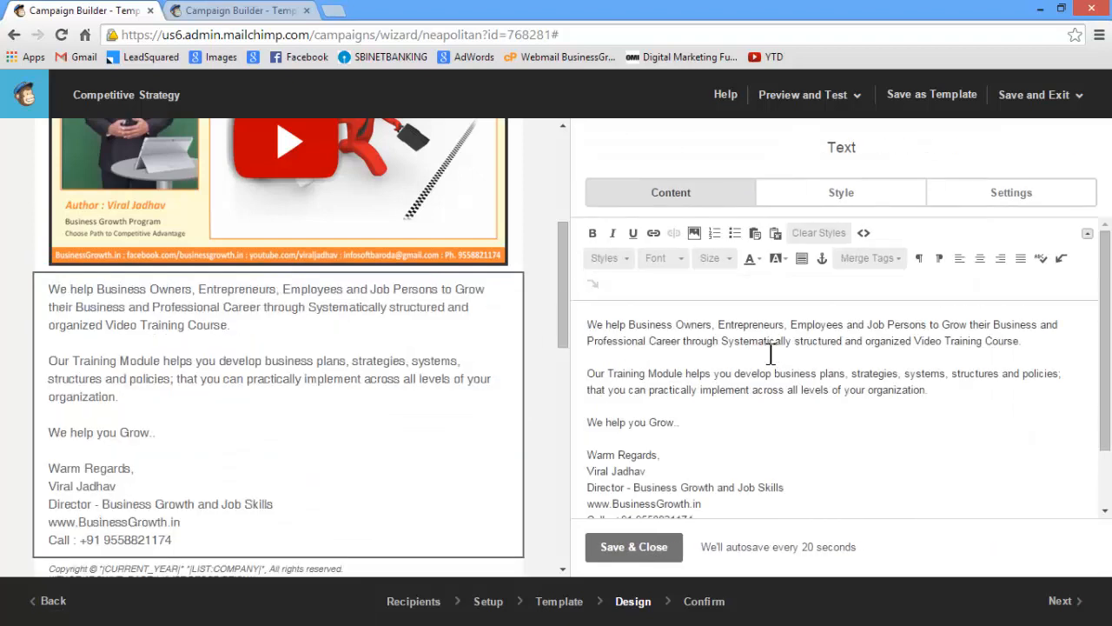
pyautogui.click(634, 546)
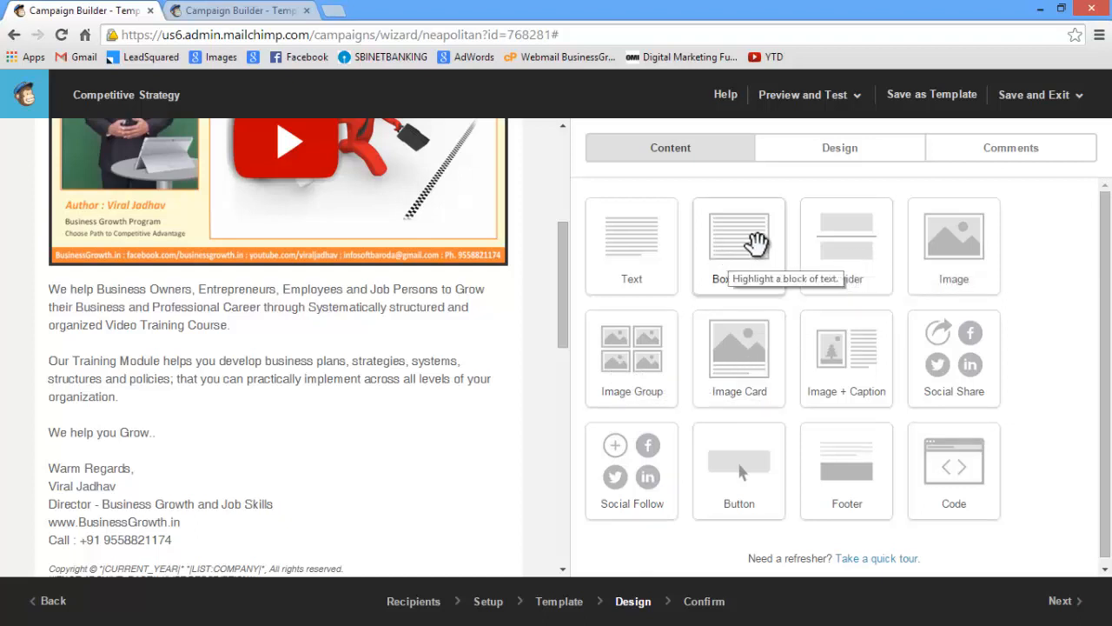
# Add a Social Follow block between the signature text and the footer
pyautogui.moveTo(202, 409)
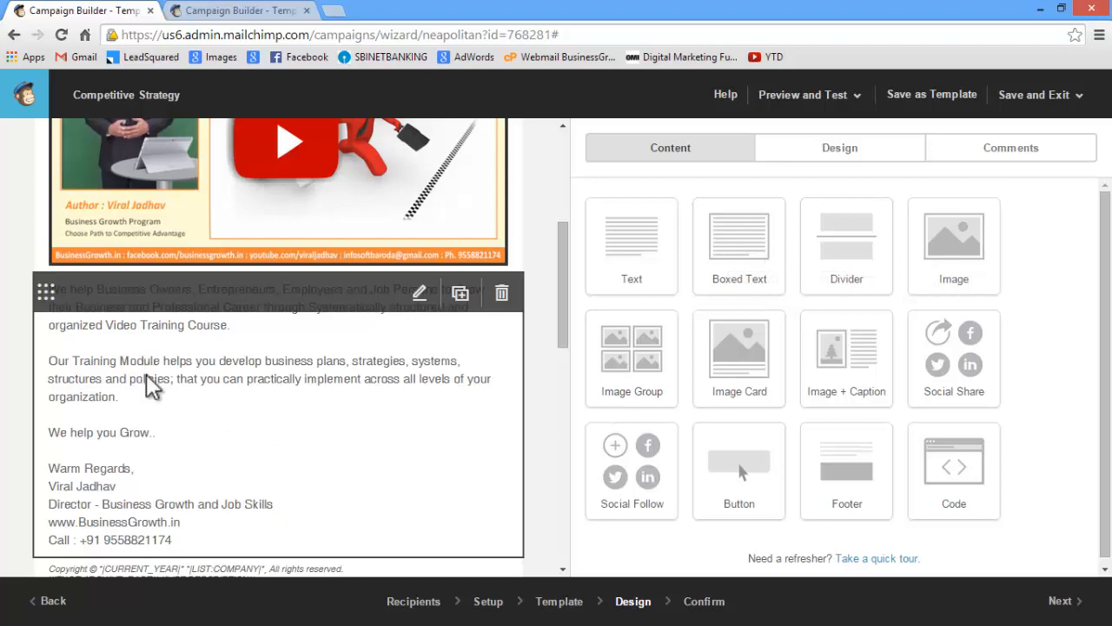
pyautogui.scroll(1, 153, 387)
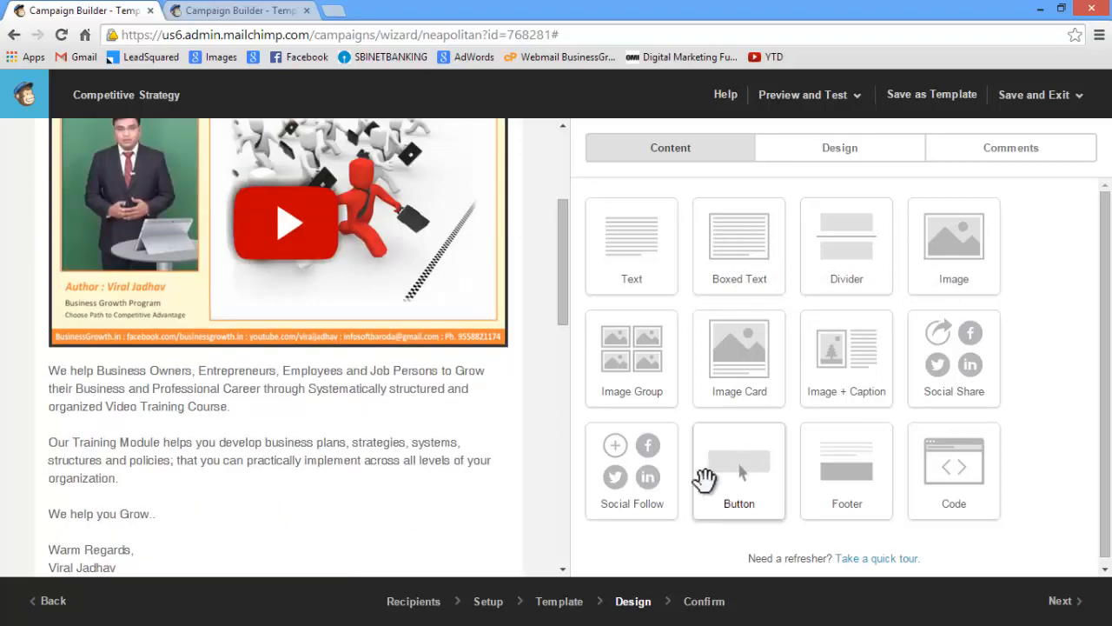
pyautogui.moveTo(282, 492)
pyautogui.scroll(-4, 290, 473)
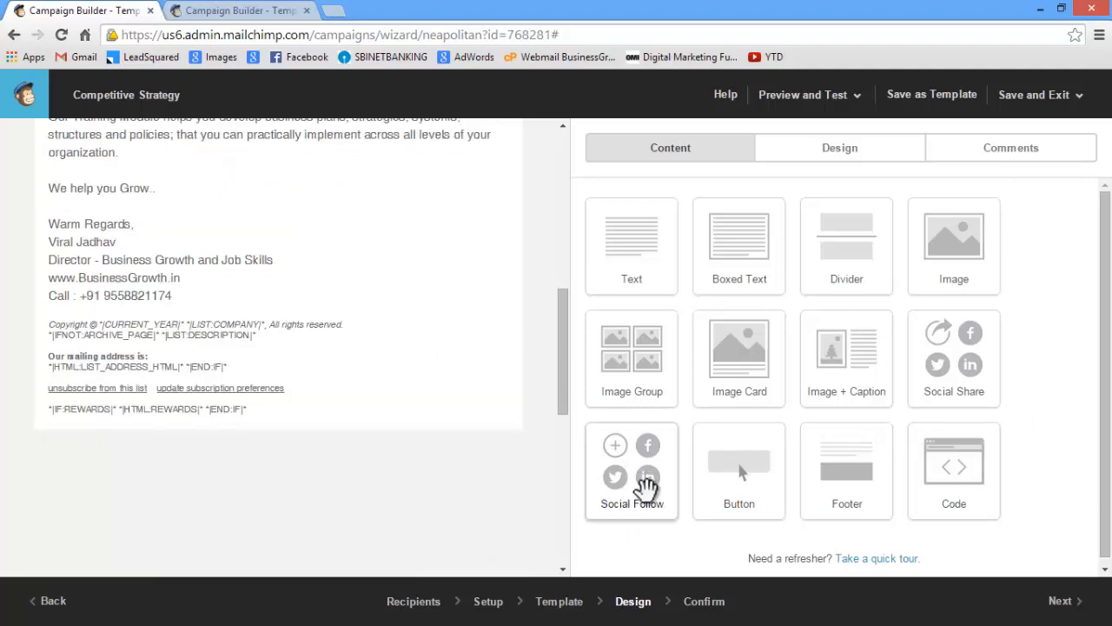
pyautogui.moveTo(640, 467); pyautogui.dragTo(218, 338)
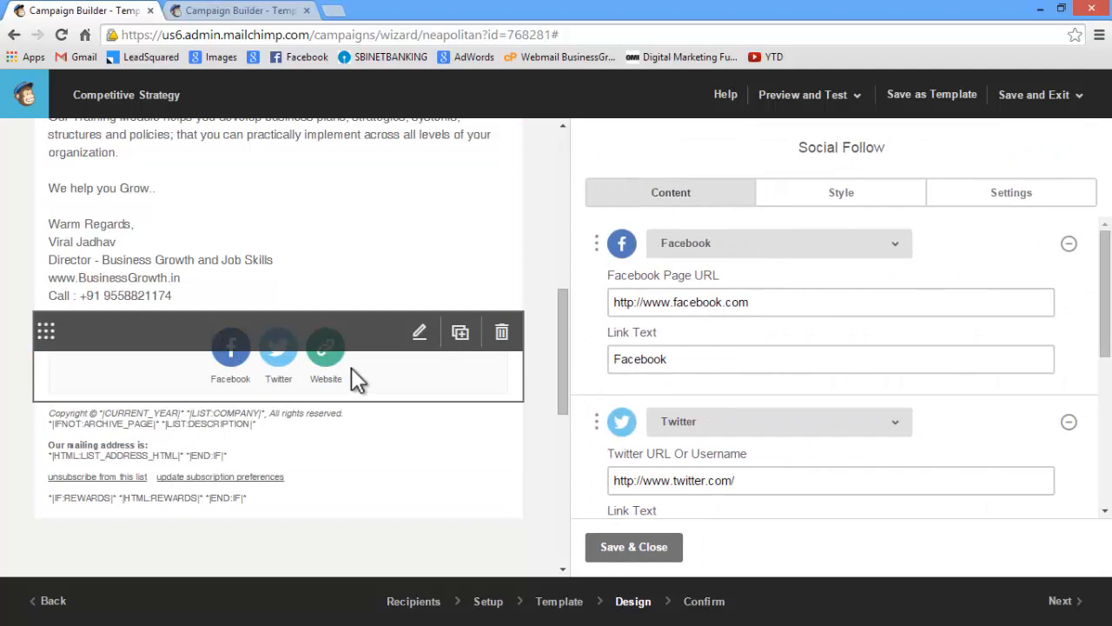
# Change the Social Follow block's Website service to YouTube
pyautogui.scroll(-2, 699, 446)
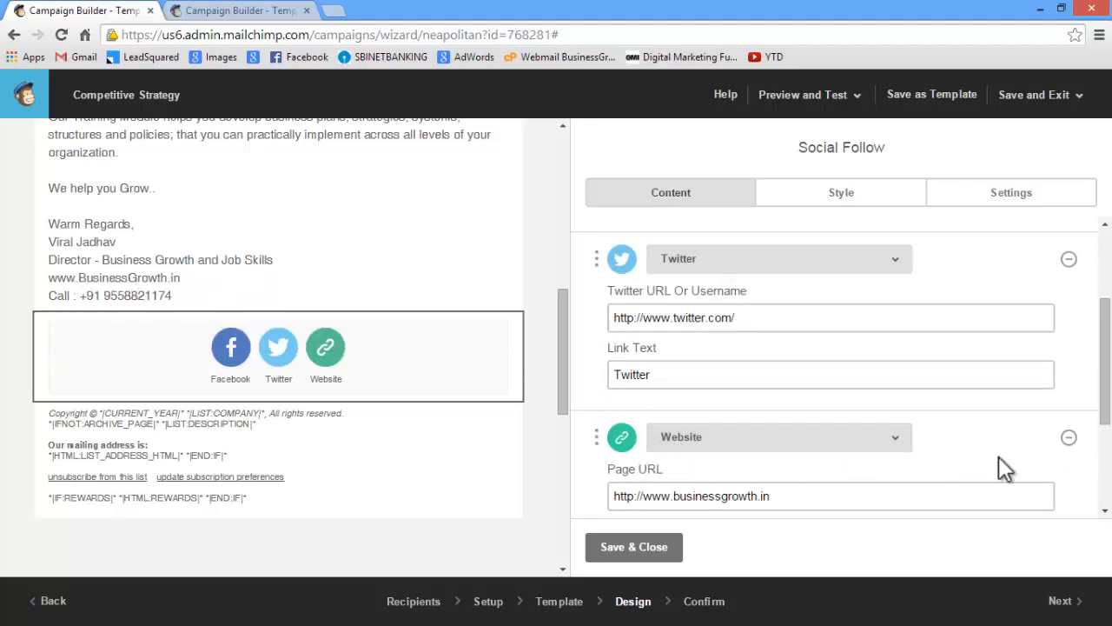
pyautogui.click(1065, 439)
pyautogui.click(883, 445)
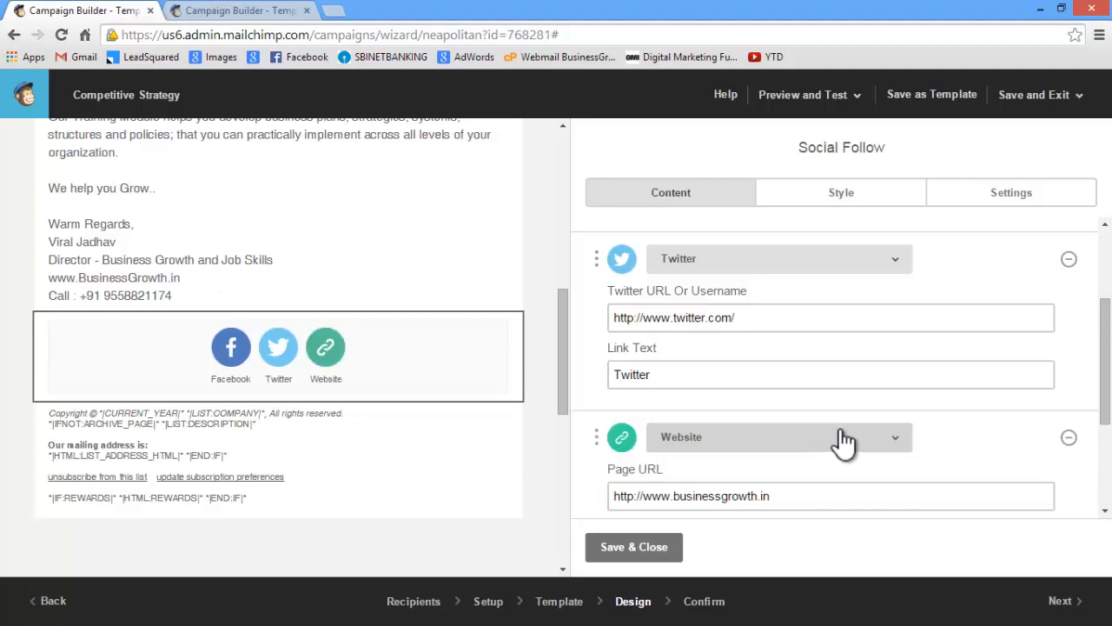
pyautogui.scroll(-2, 774, 440)
pyautogui.click(735, 276)
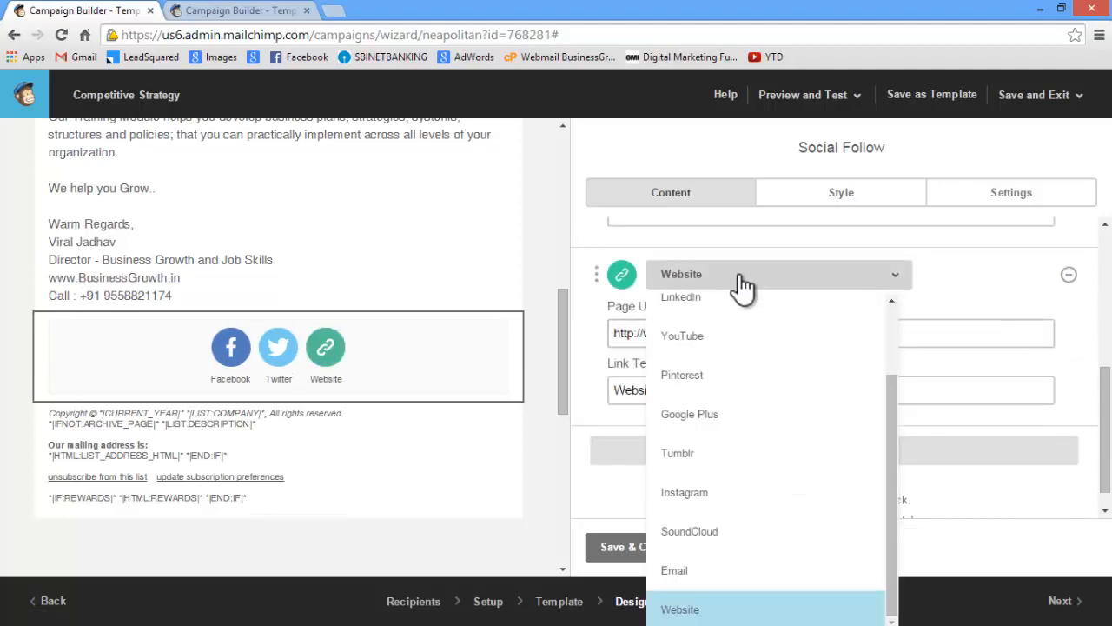
pyautogui.click(735, 348)
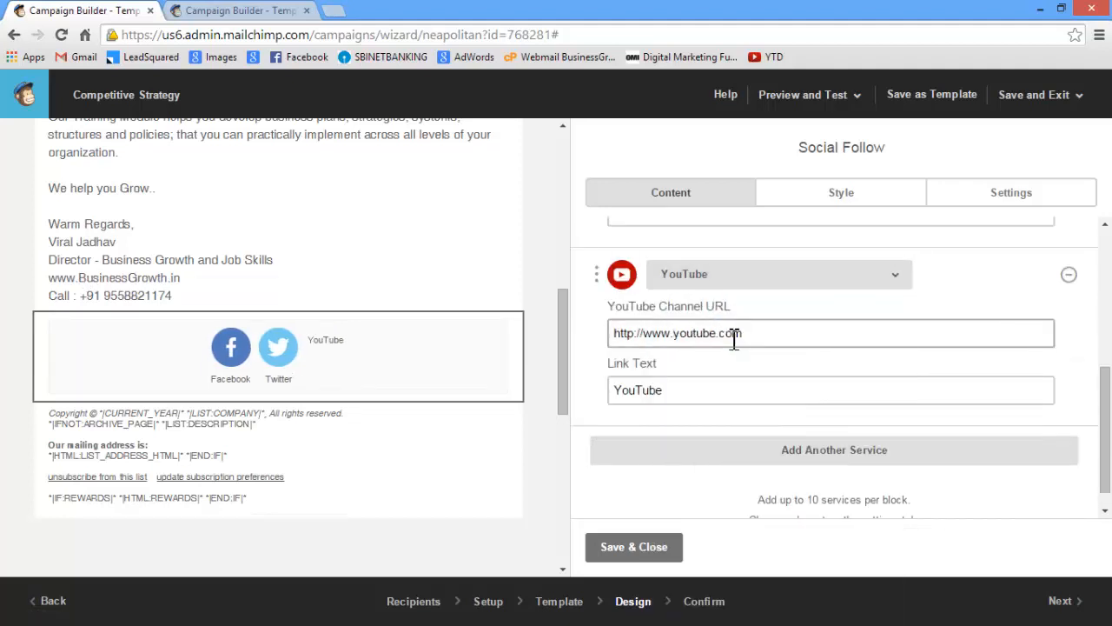
# Add another service to the Social Follow block and set it to LinkedIn
pyautogui.click(821, 453)
pyautogui.scroll(-1, 704, 438)
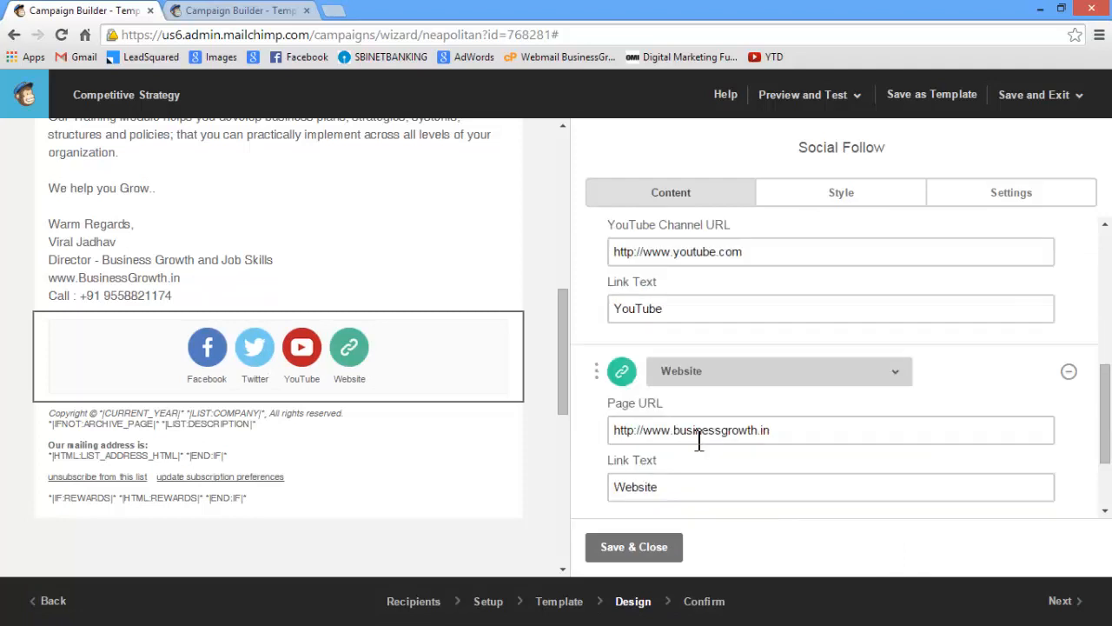
pyautogui.click(714, 382)
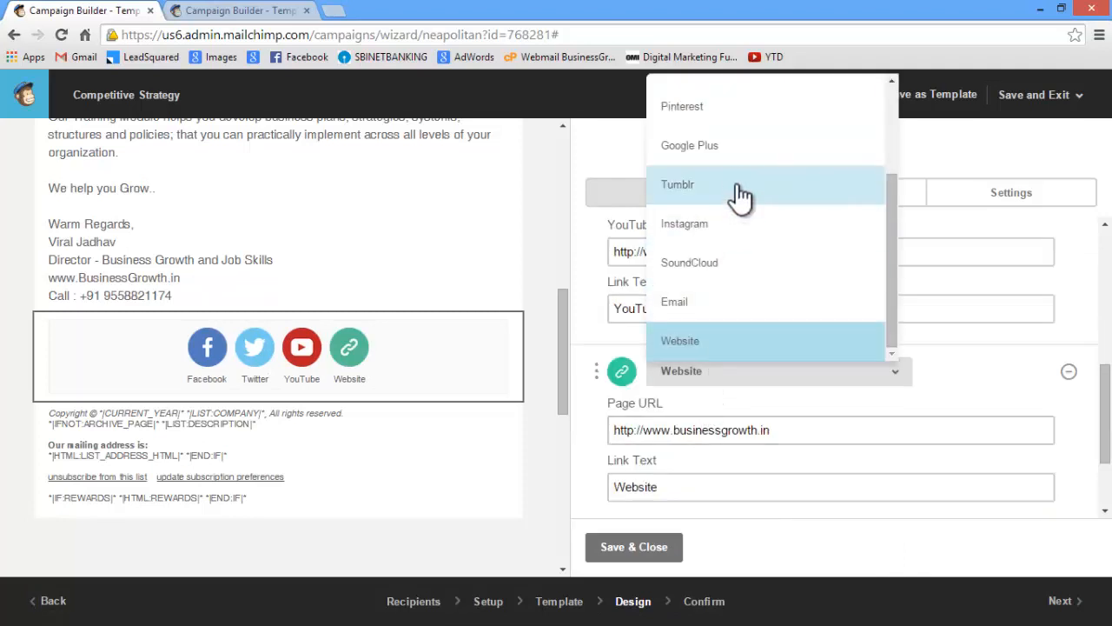
pyautogui.scroll(3, 757, 256)
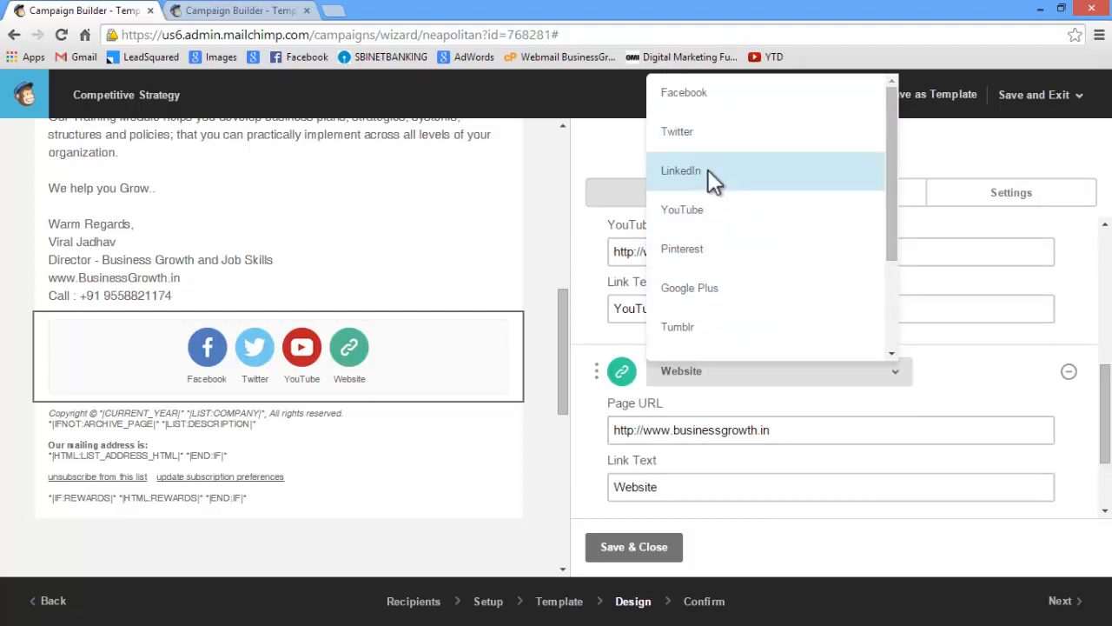
pyautogui.click(707, 169)
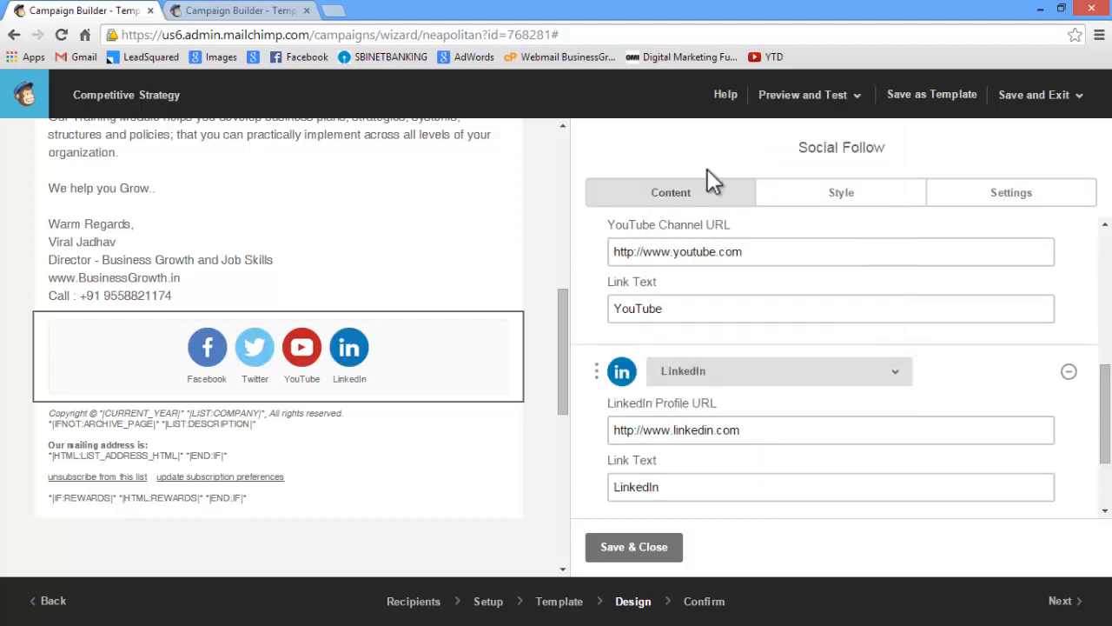
# Add a fifth service to the Social Follow block and set it to Google Plus
pyautogui.scroll(-2, 757, 420)
pyautogui.click(765, 435)
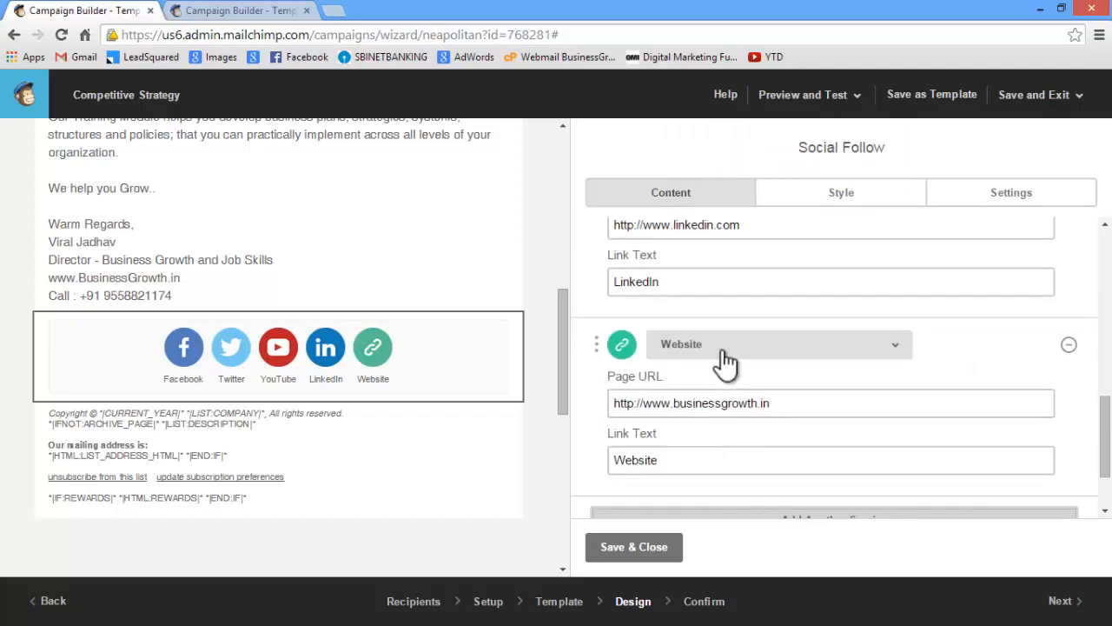
pyautogui.click(725, 356)
pyautogui.click(735, 417)
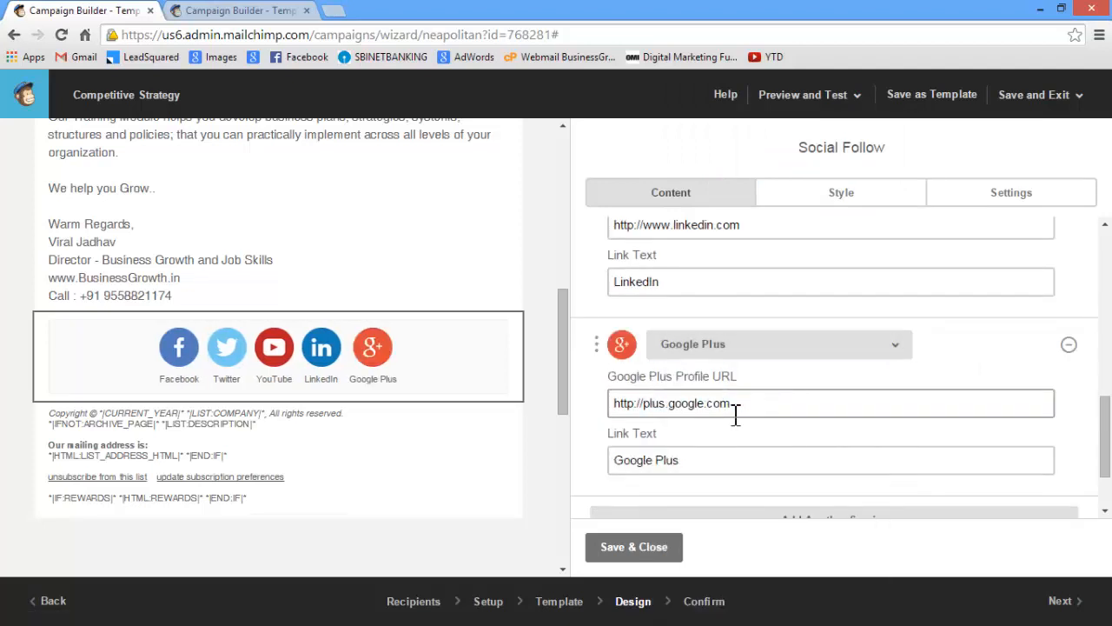
# Complete the Facebook page URL and the Twitter URL with the sender's profile name
pyautogui.scroll(6, 860, 450)
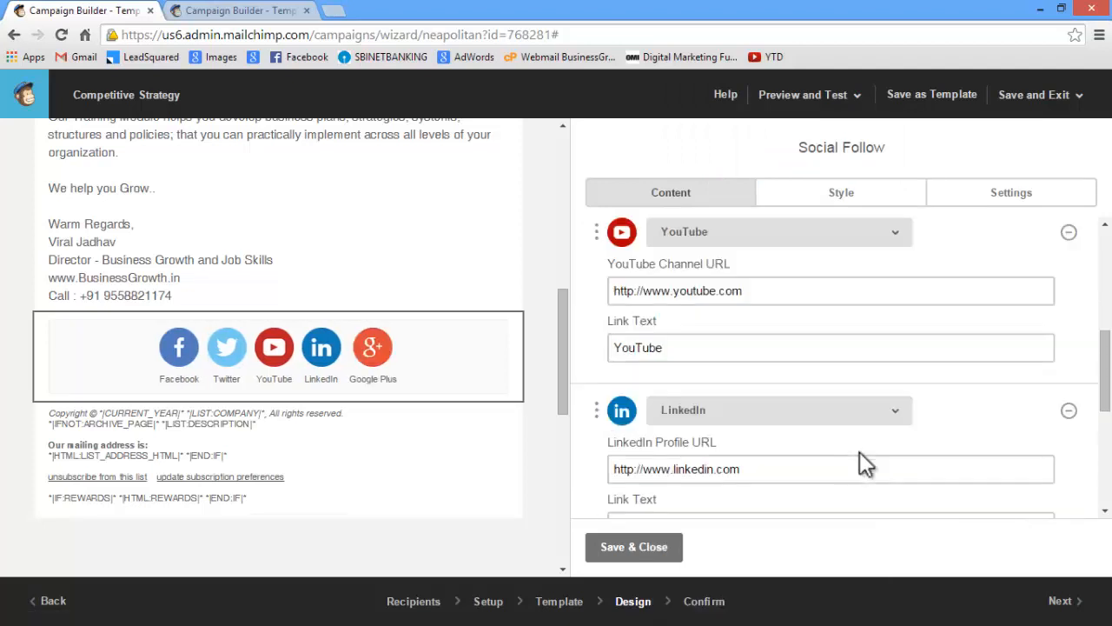
pyautogui.scroll(1, 857, 445)
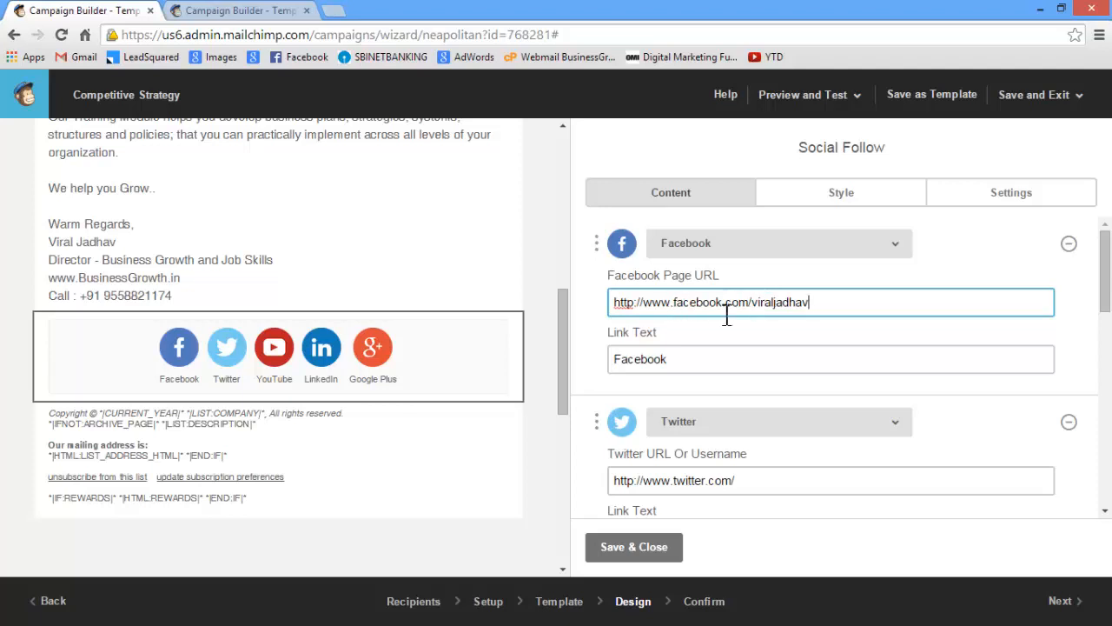
pyautogui.click(778, 481)
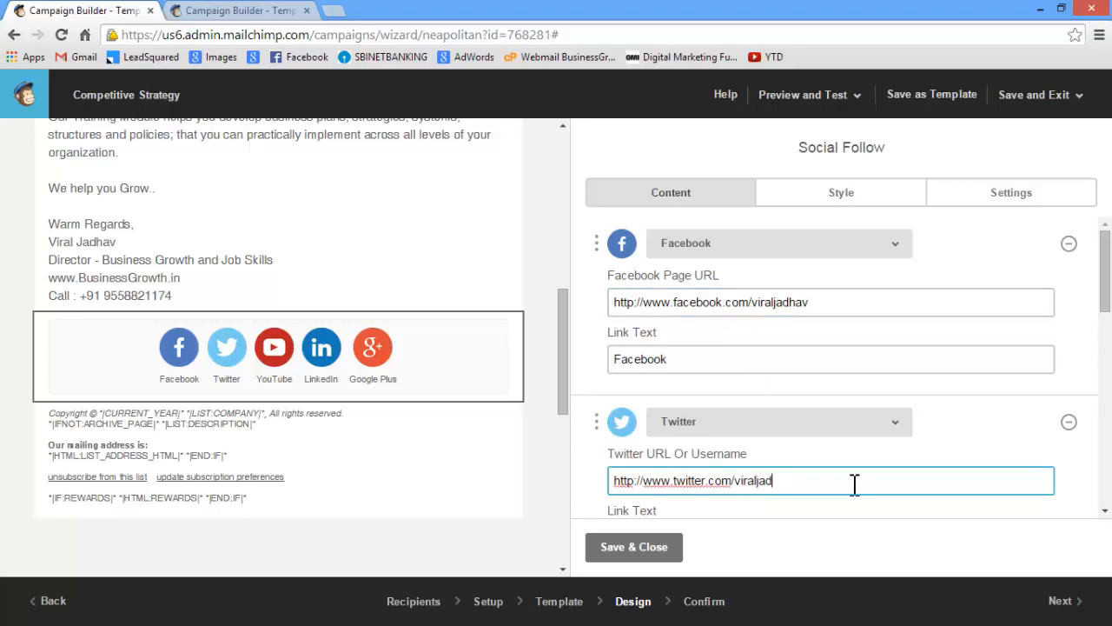
pyautogui.scroll(-3, 825, 461)
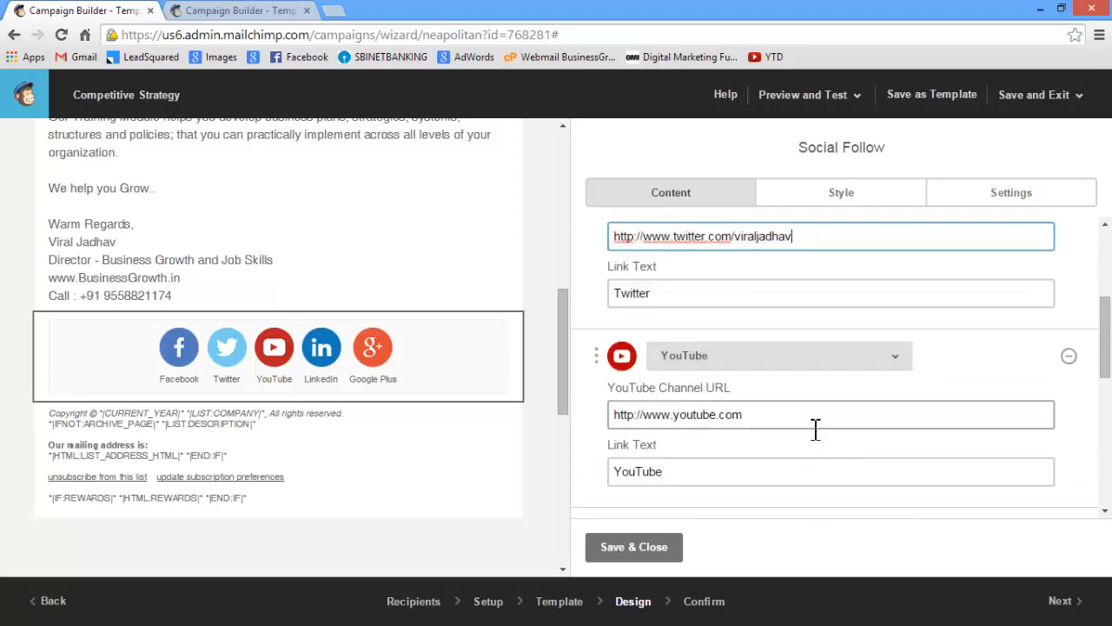
# Complete the YouTube channel URL and the LinkedIn profile URL with the sender's profile name
pyautogui.click(816, 426)
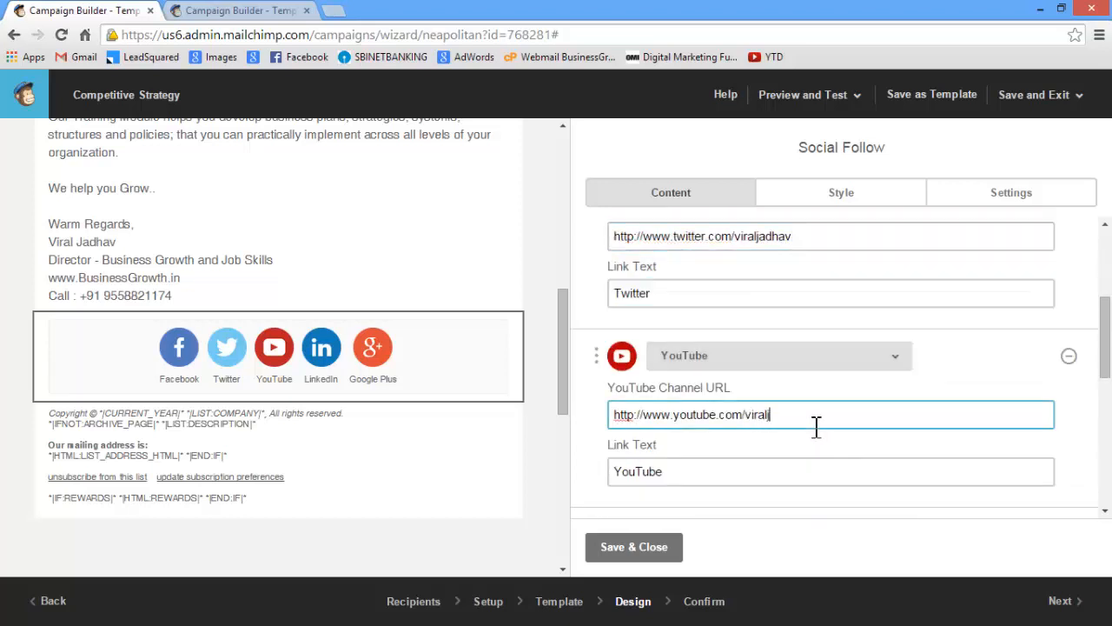
pyautogui.scroll(-3, 817, 426)
pyautogui.click(763, 347)
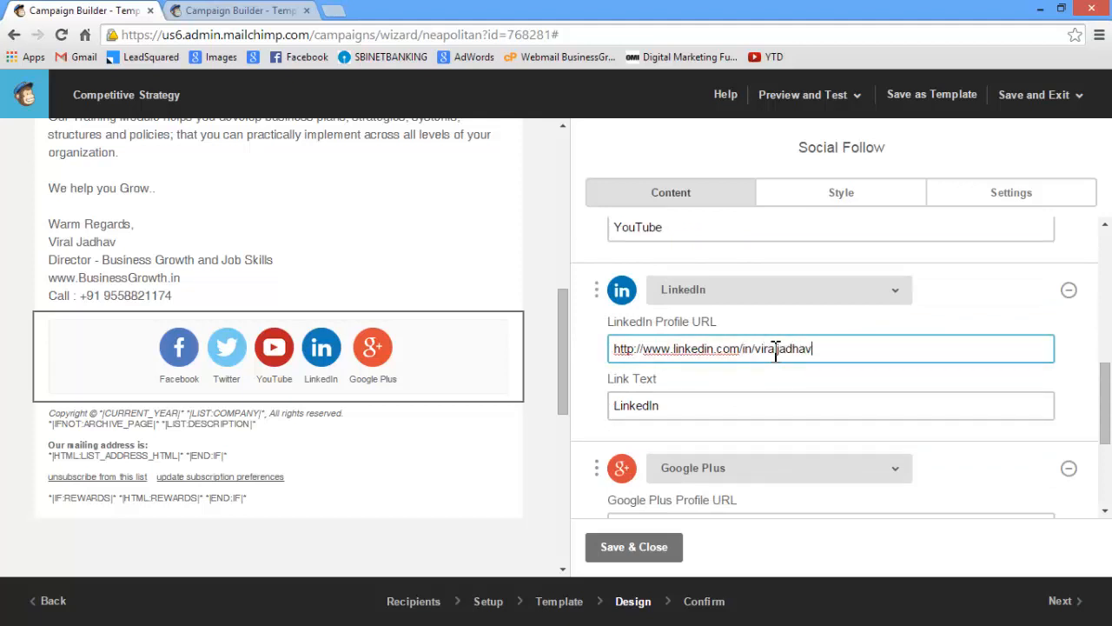
# Open the sender's own profile on plus.google.com in a new browser tab and copy its address without the /posts ending
pyautogui.scroll(-3, 786, 365)
pyautogui.click(782, 363)
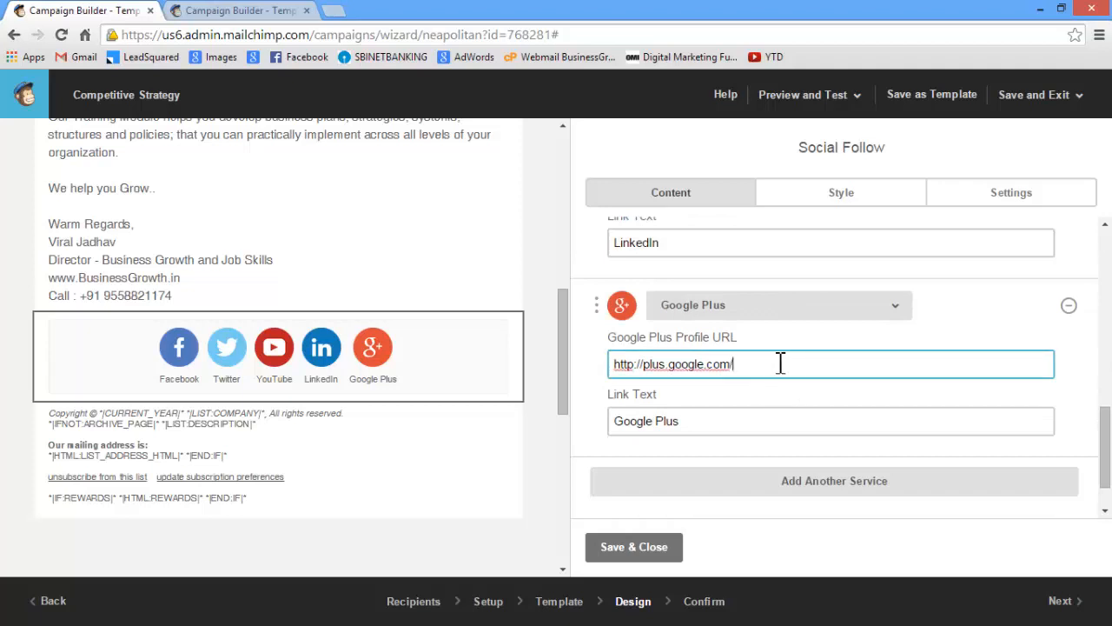
pyautogui.click(334, 10)
pyautogui.write('plus.google.com')
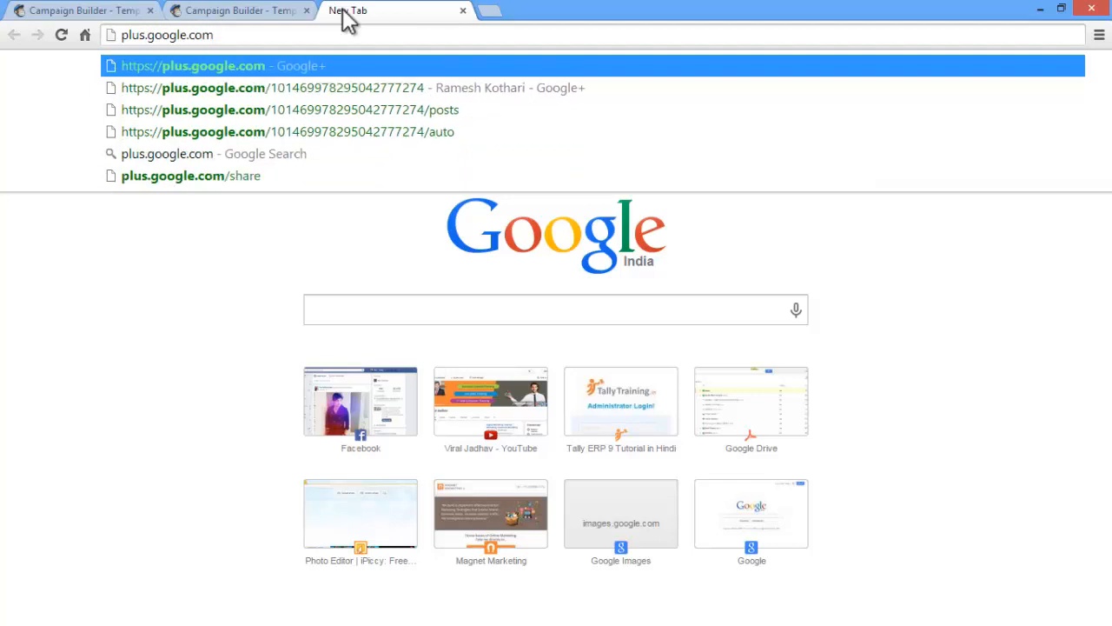
pyautogui.press('Return')
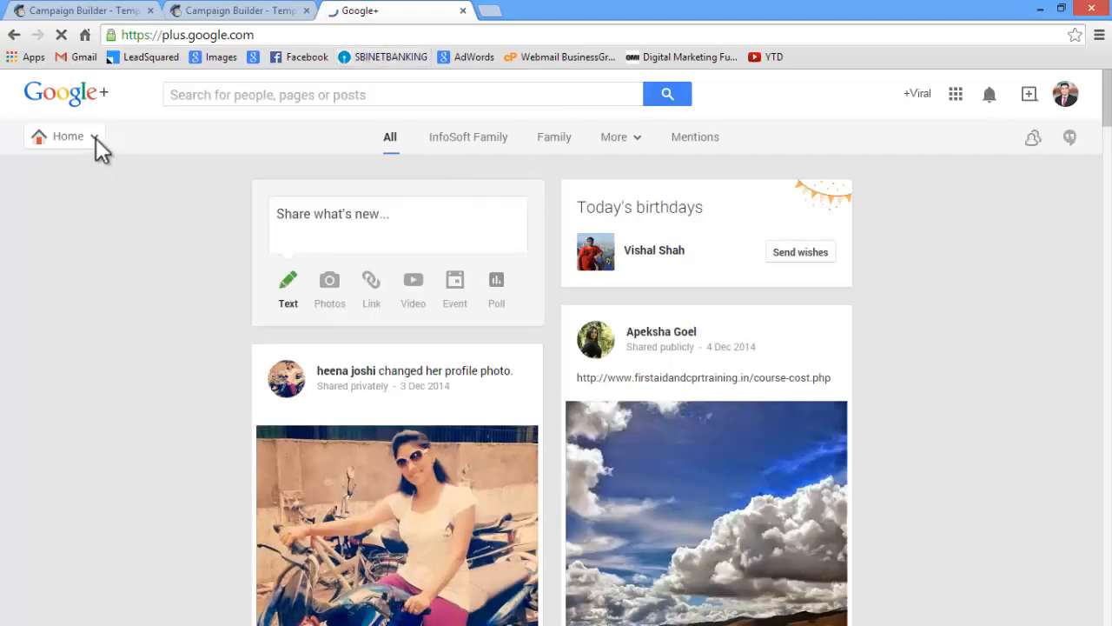
pyautogui.moveTo(96, 138)
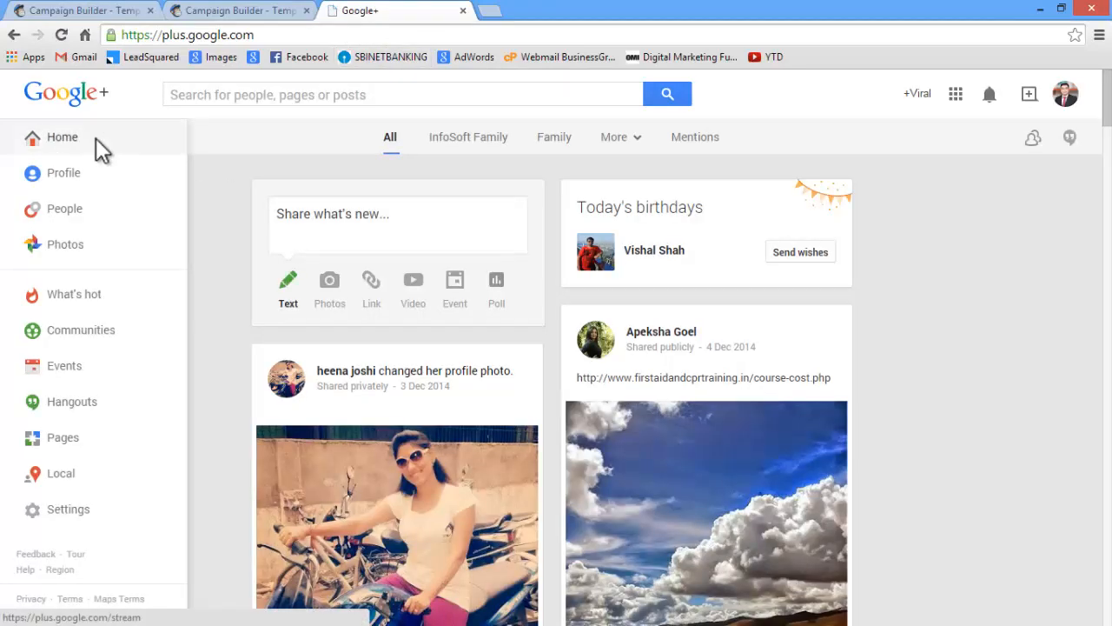
pyautogui.click(64, 178)
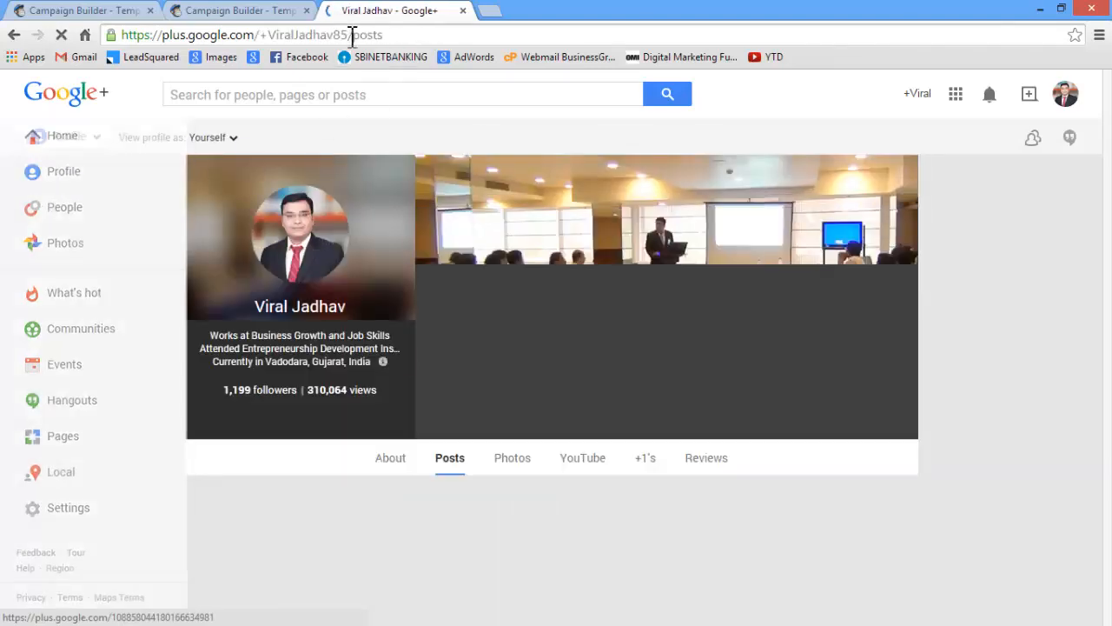
pyautogui.moveTo(348, 35); pyautogui.dragTo(117, 32)
pyautogui.rightClick(162, 37)
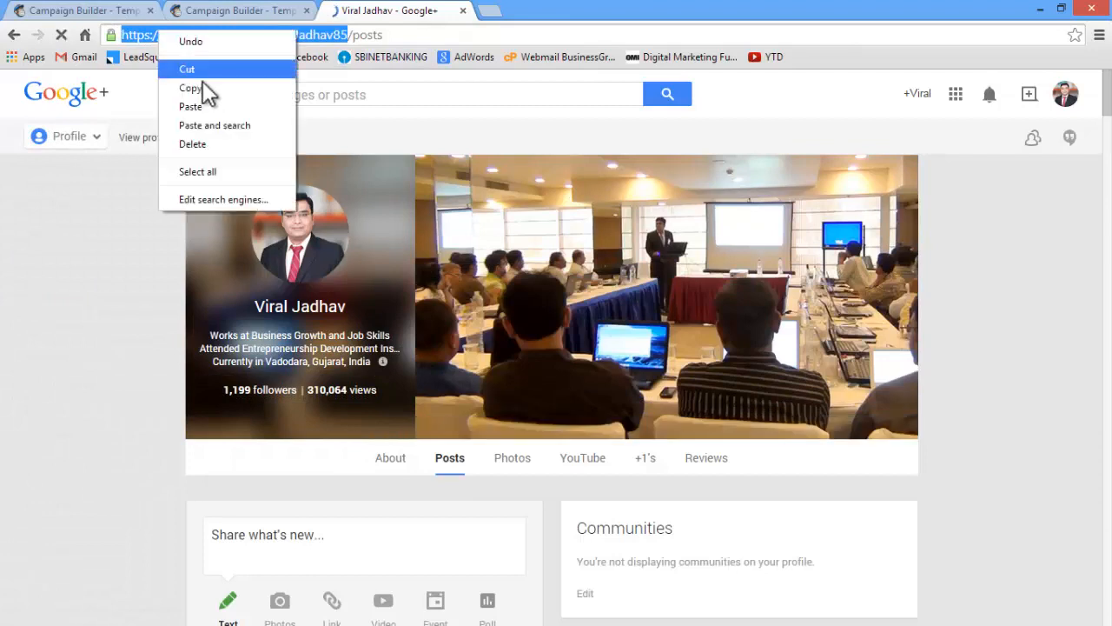
pyautogui.click(206, 91)
# Back in the campaign, paste the copied address into the Google Plus Profile URL and remove the duplicated plus.google.com part
pyautogui.click(92, 11)
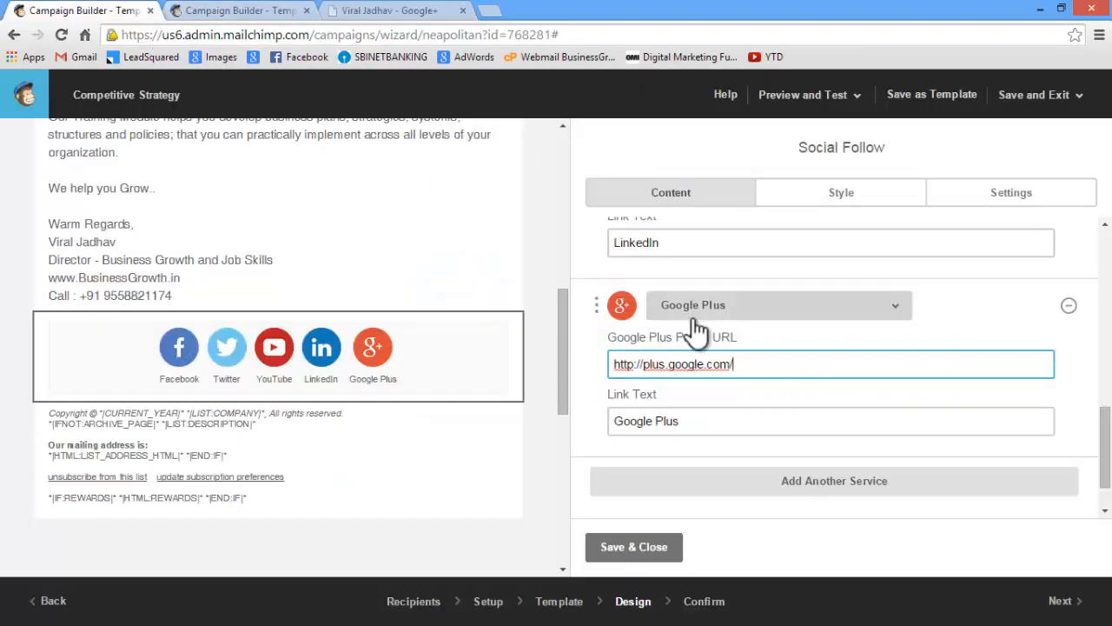
pyautogui.hotkey('ctrl', 'v')
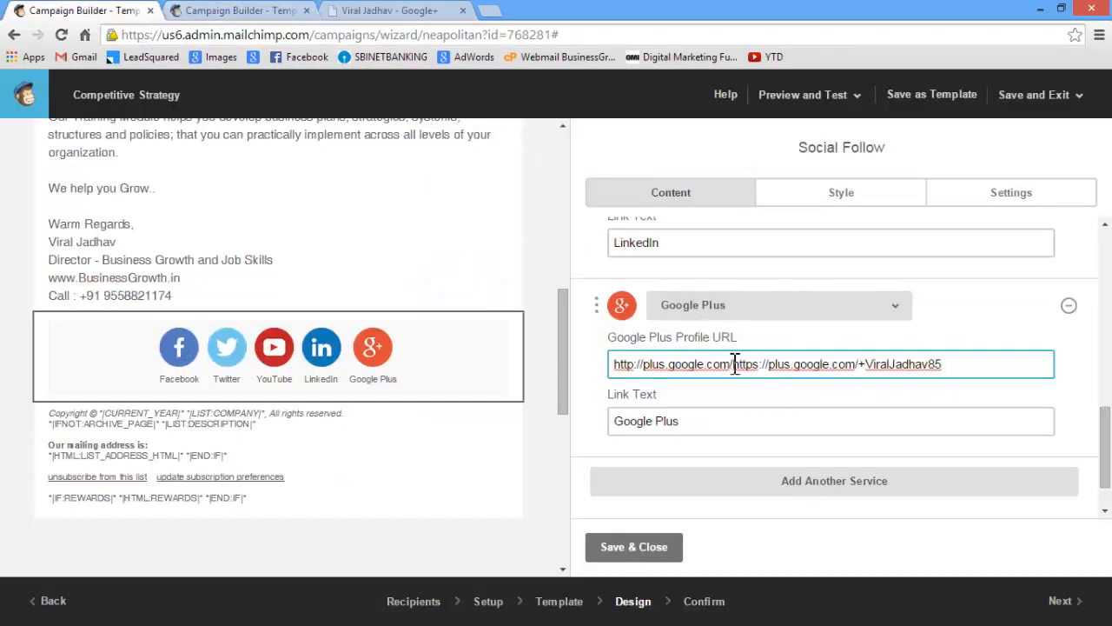
pyautogui.moveTo(760, 364); pyautogui.dragTo(862, 368)
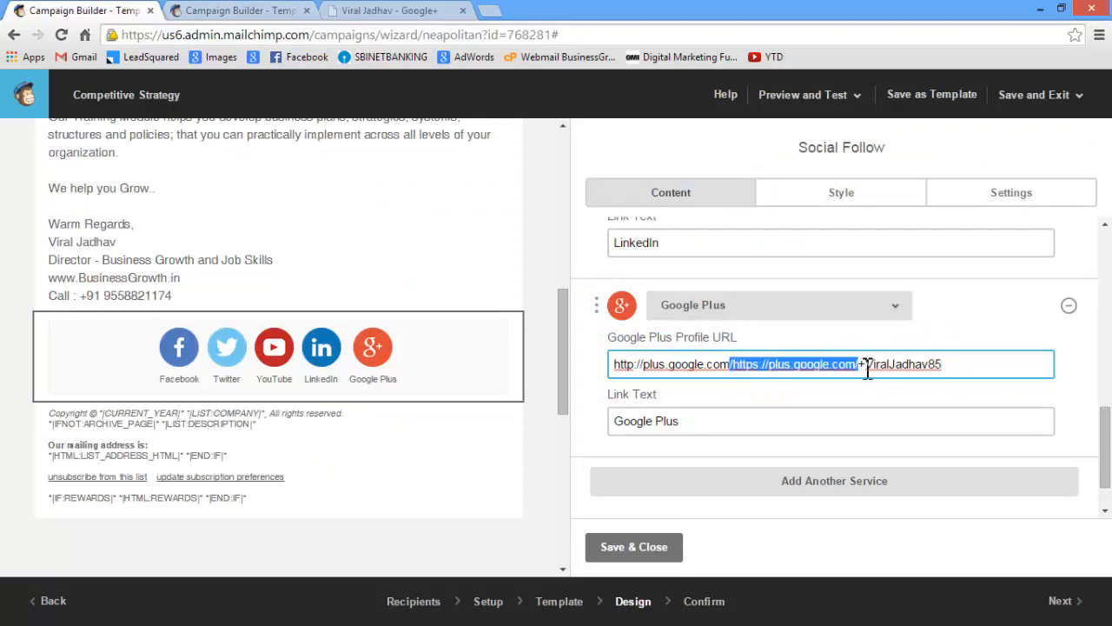
pyautogui.press('BackSpace')
pyautogui.write('/')
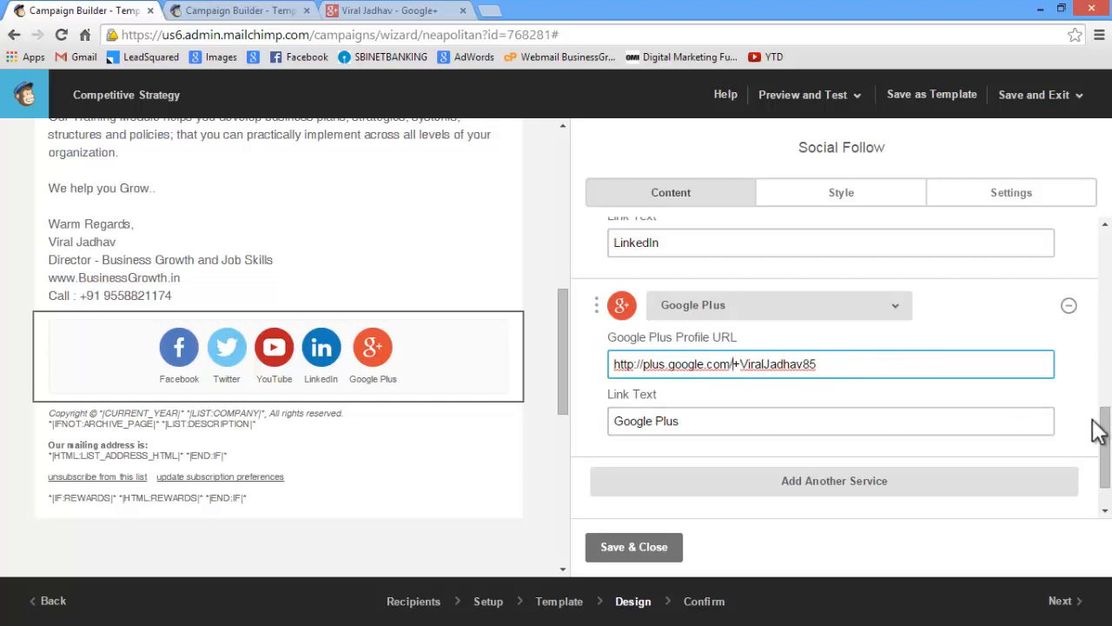
# Reorder the Social Follow services to LinkedIn, Google Plus, Facebook, Twitter, YouTube
pyautogui.moveTo(1099, 430); pyautogui.dragTo(1105, 339)
pyautogui.moveTo(595, 464); pyautogui.dragTo(599, 261)
pyautogui.scroll(2, 712, 373)
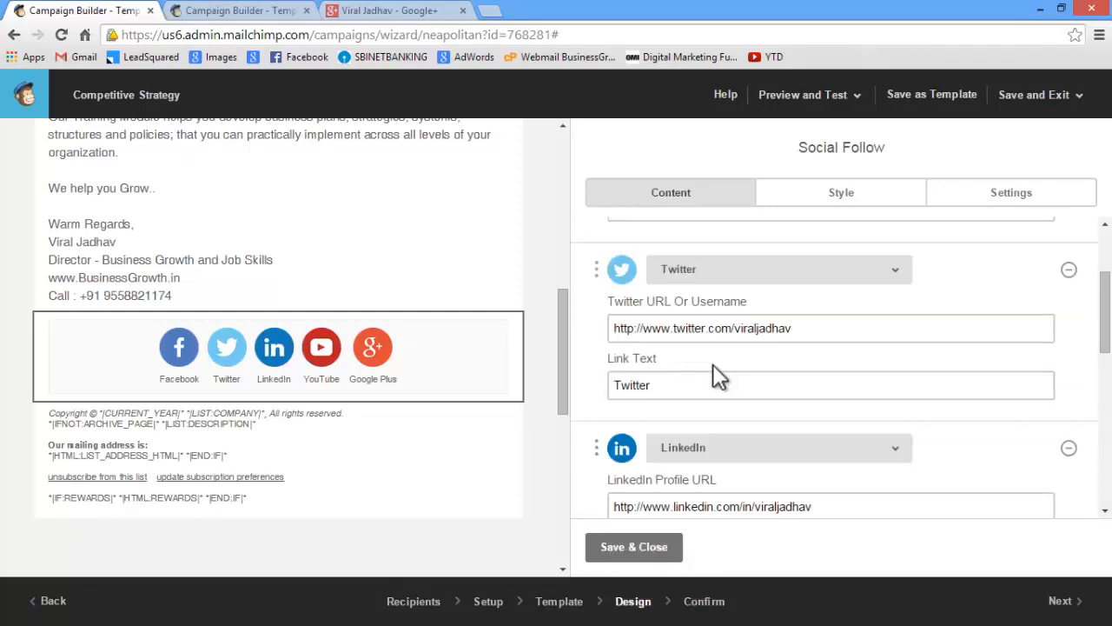
pyautogui.moveTo(598, 450); pyautogui.dragTo(598, 251)
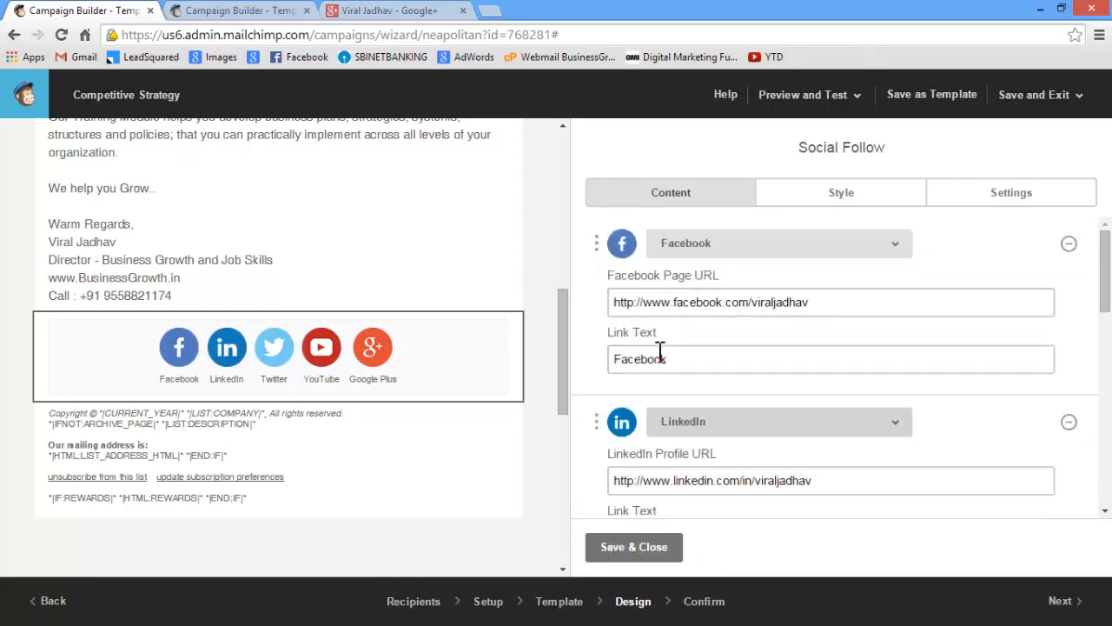
pyautogui.moveTo(596, 421); pyautogui.dragTo(609, 233)
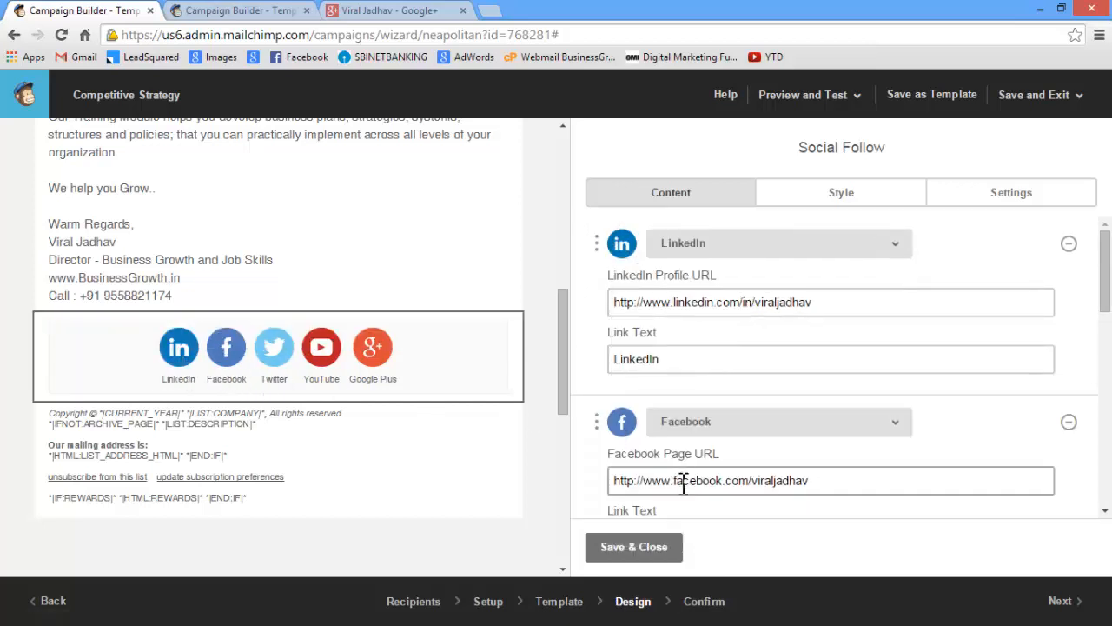
pyautogui.scroll(-6, 685, 481)
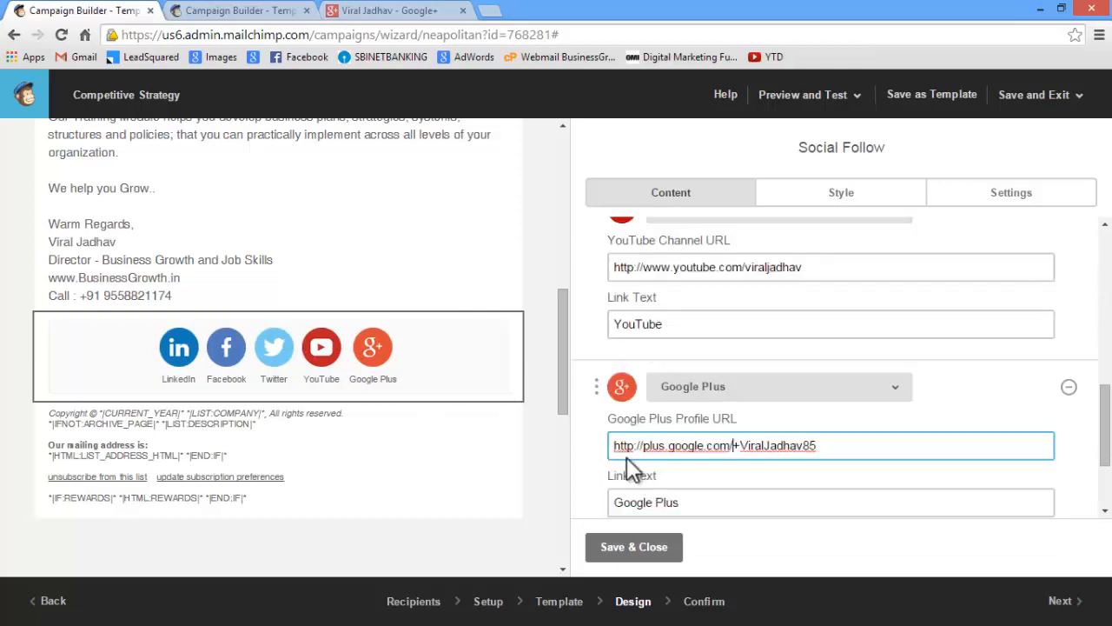
pyautogui.moveTo(602, 402); pyautogui.dragTo(620, 381)
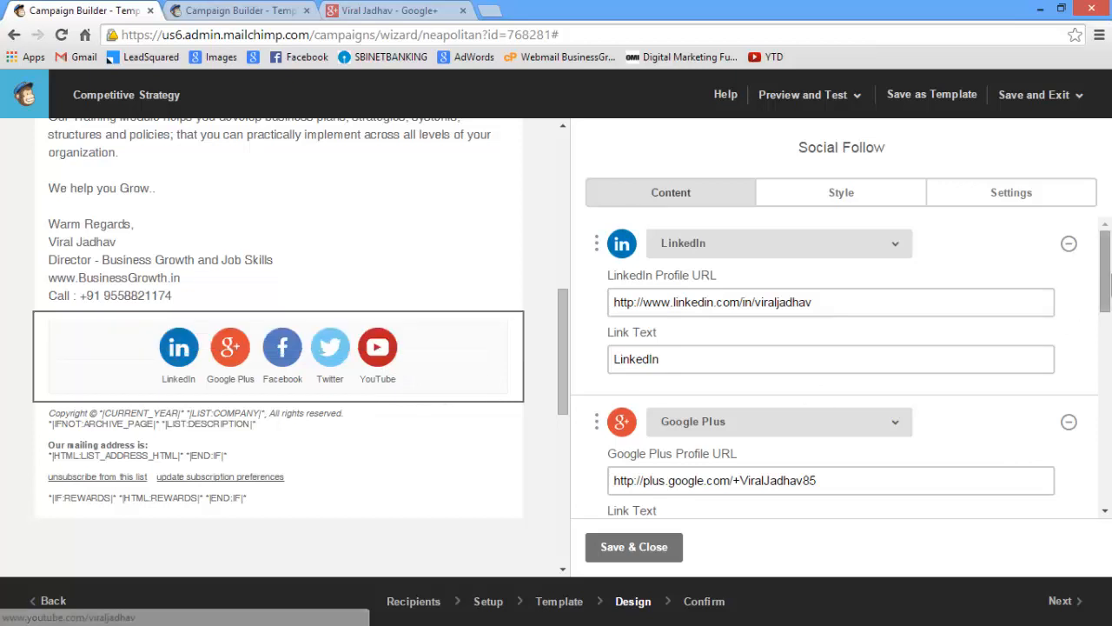
# Set the Social Follow layout to a single horizontal row with small icons beside their text, and save the block
pyautogui.moveTo(1107, 278); pyautogui.dragTo(1107, 494)
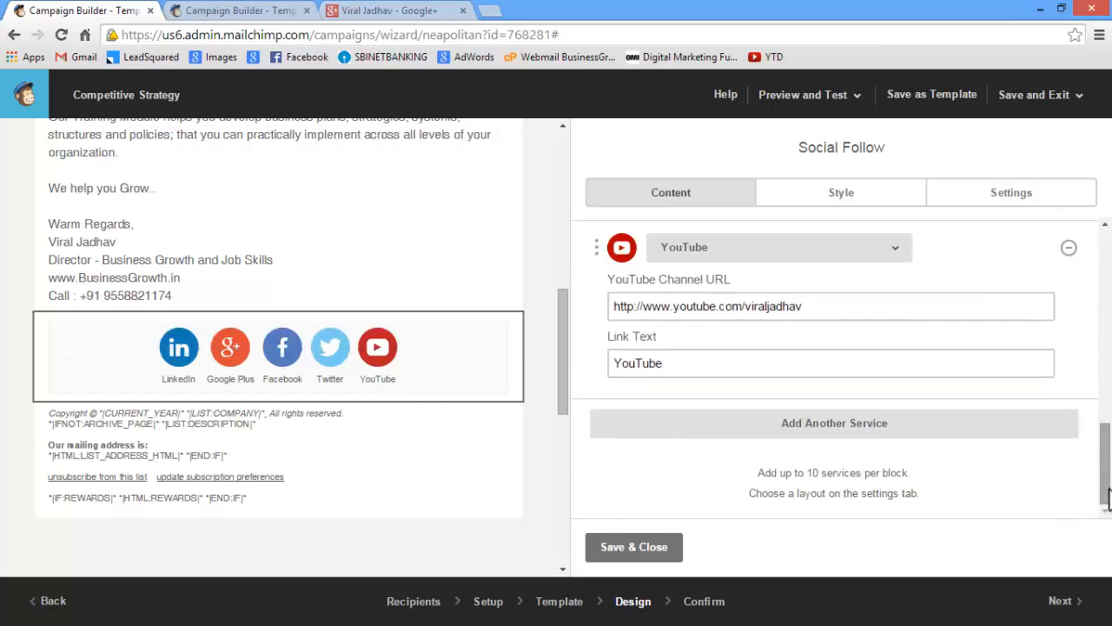
pyautogui.click(1037, 199)
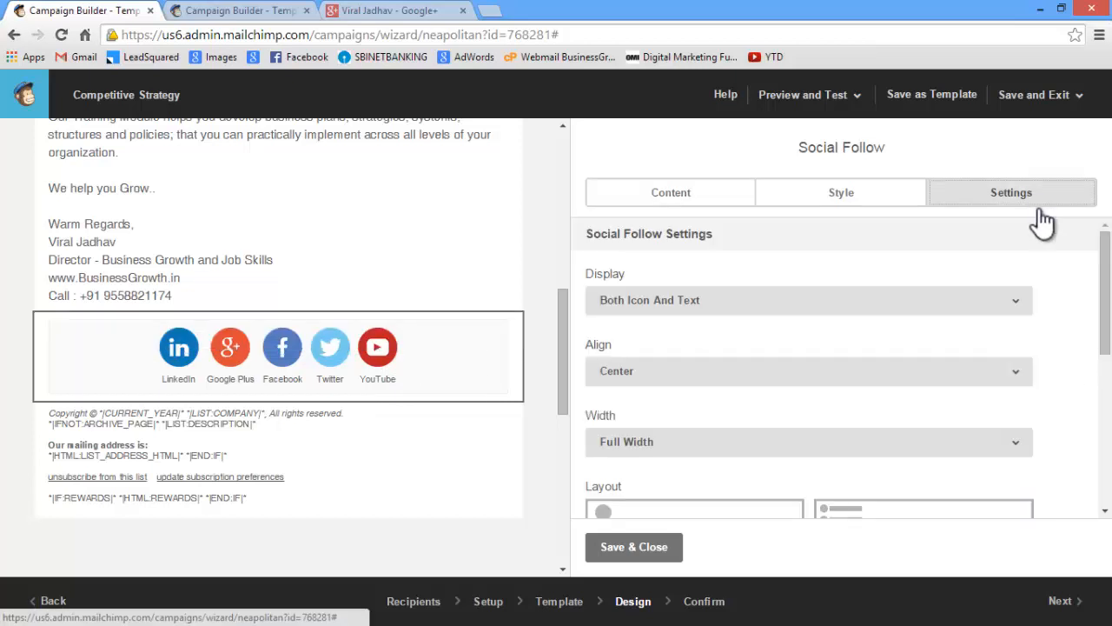
pyautogui.moveTo(1106, 271); pyautogui.dragTo(1107, 379)
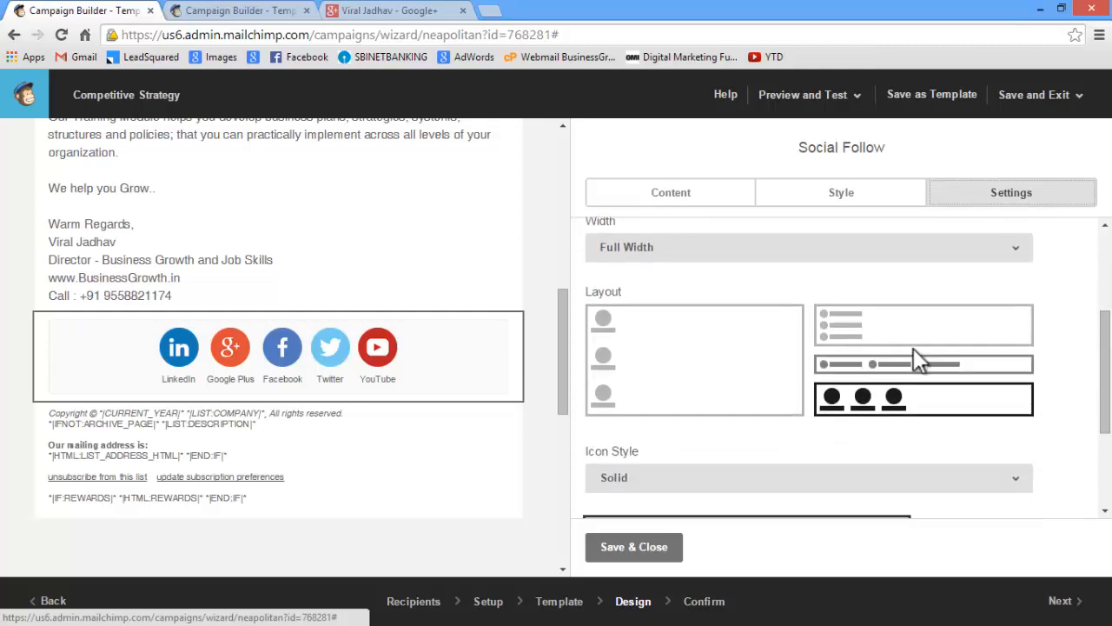
pyautogui.click(899, 401)
pyautogui.click(825, 335)
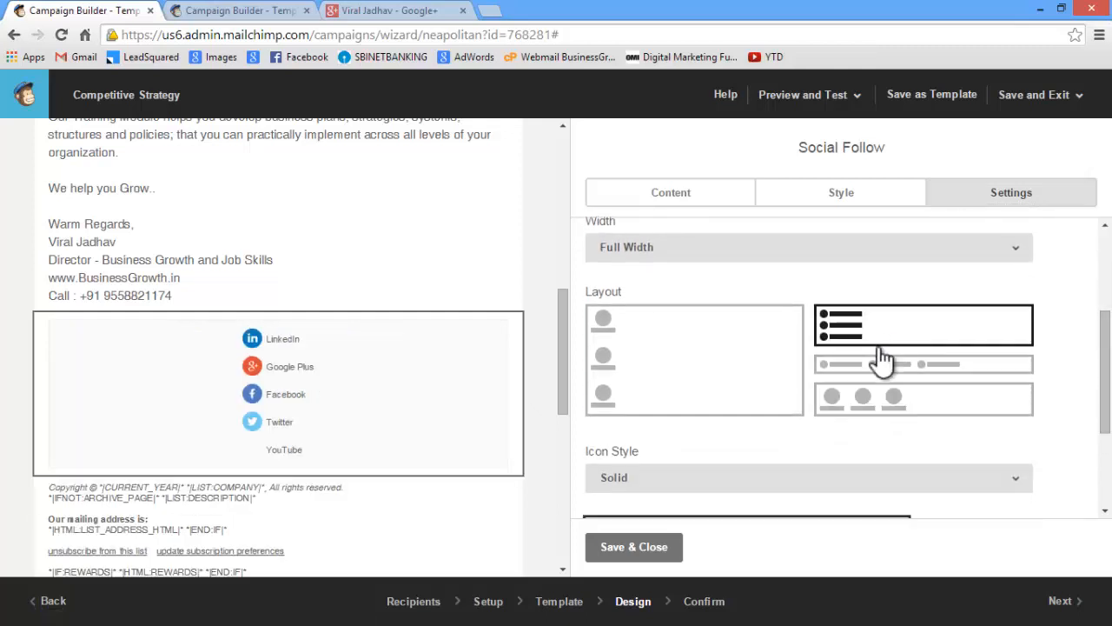
pyautogui.click(717, 374)
pyautogui.click(839, 366)
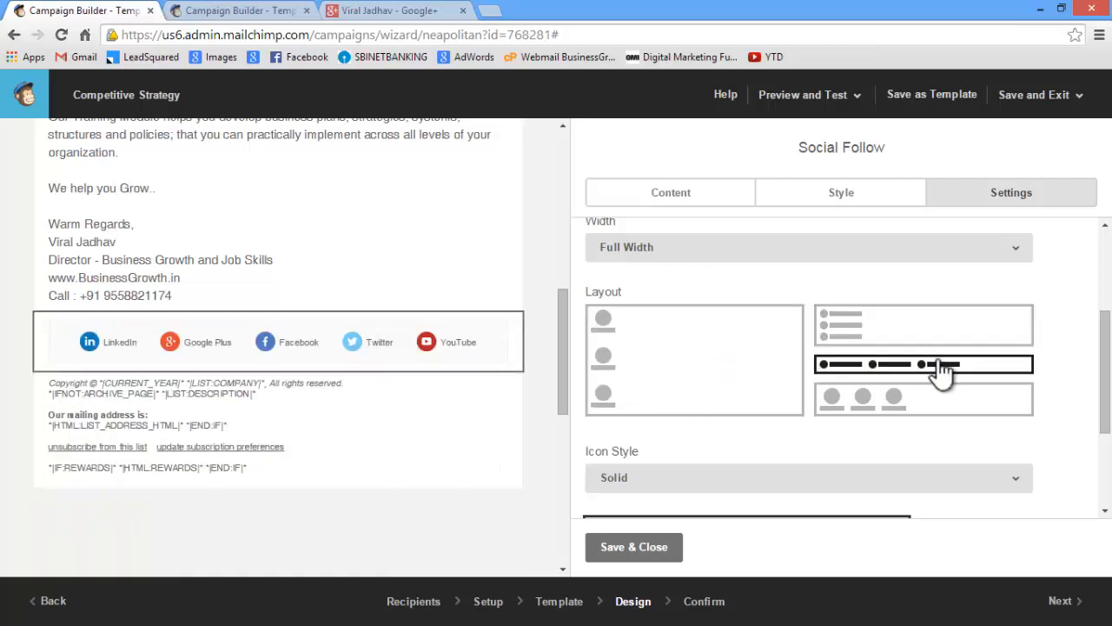
pyautogui.scroll(-1, 886, 315)
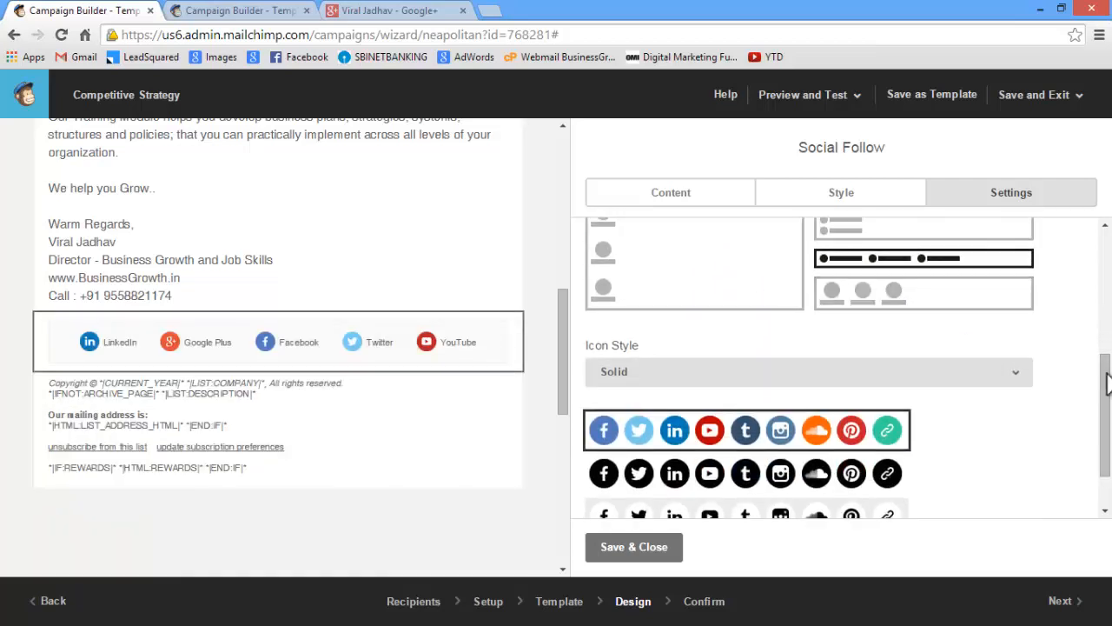
pyautogui.moveTo(1106, 383); pyautogui.dragTo(1107, 417)
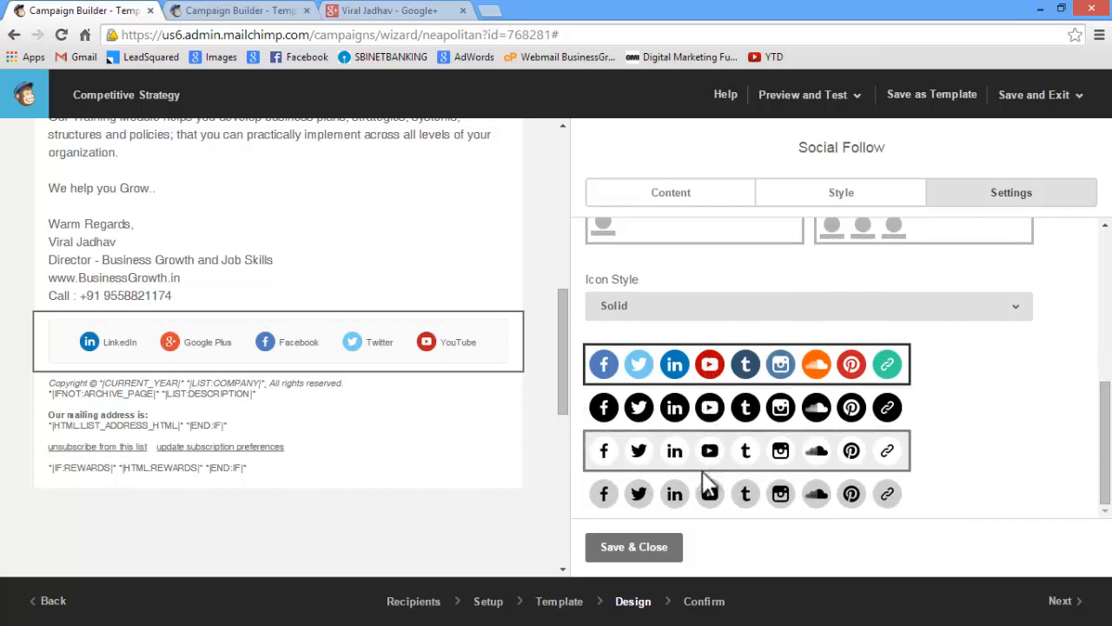
pyautogui.click(653, 552)
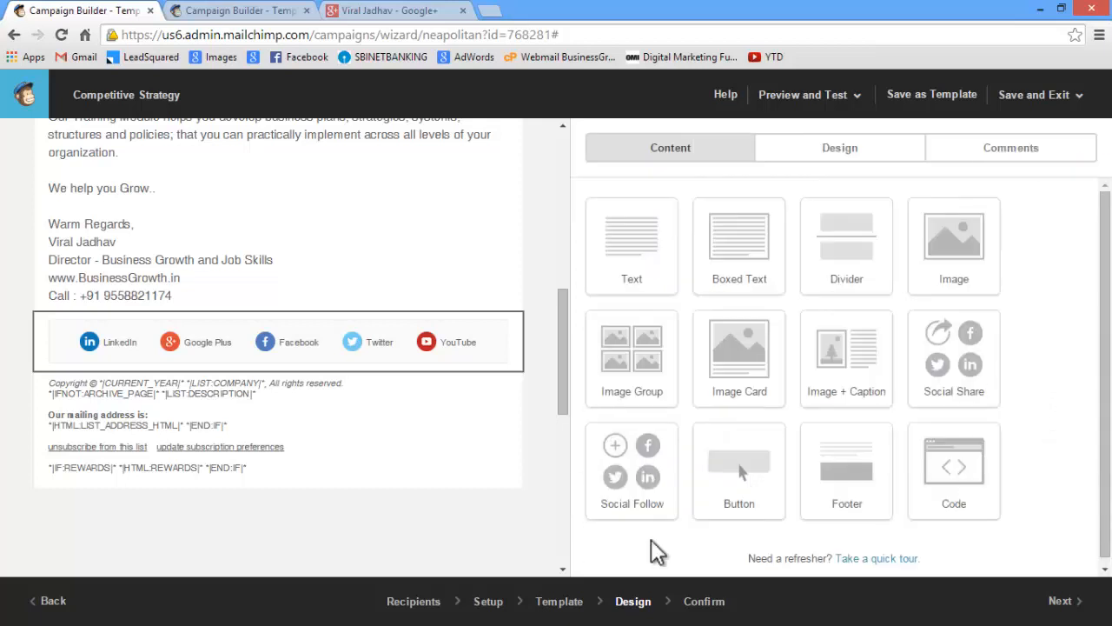
# Check the whole email in preview mode, in both desktop and mobile views, and return to the editor
pyautogui.moveTo(119, 409)
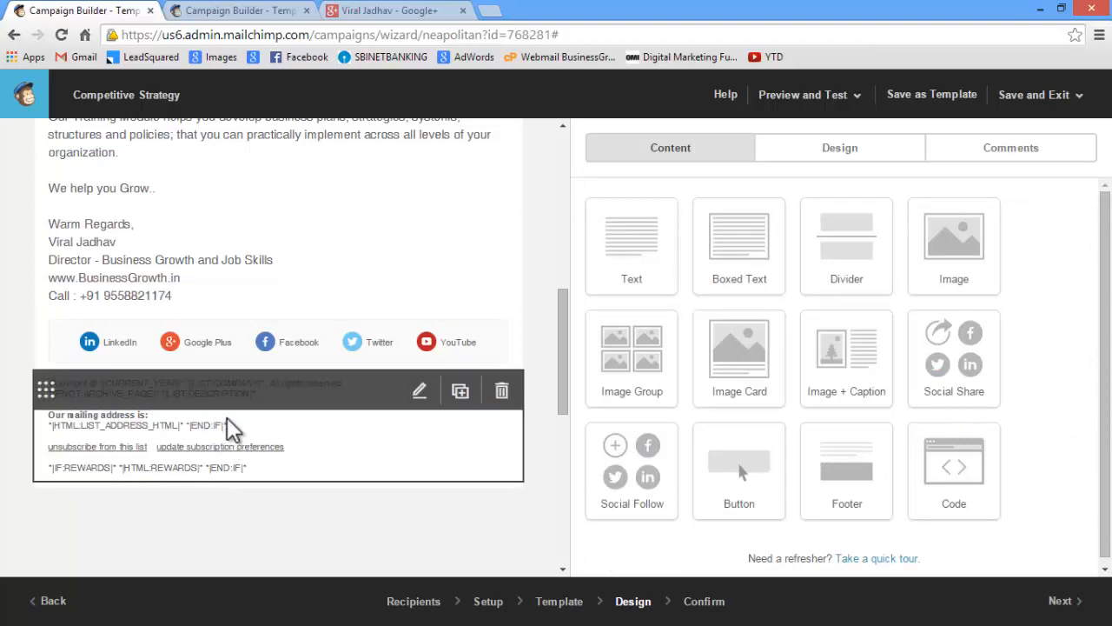
pyautogui.scroll(7, 335, 509)
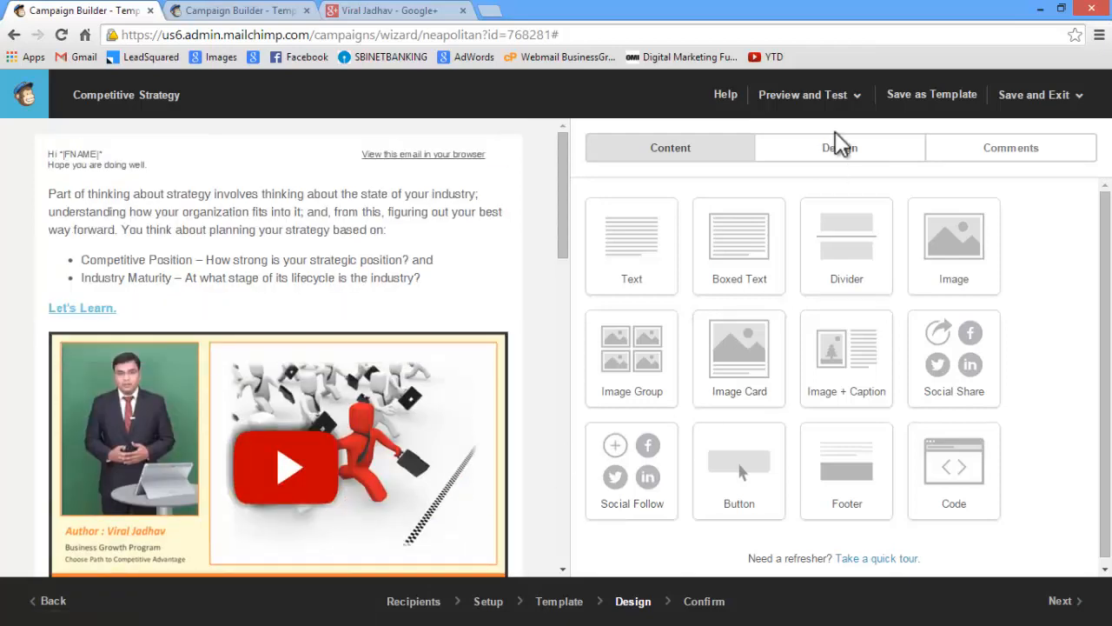
pyautogui.click(836, 98)
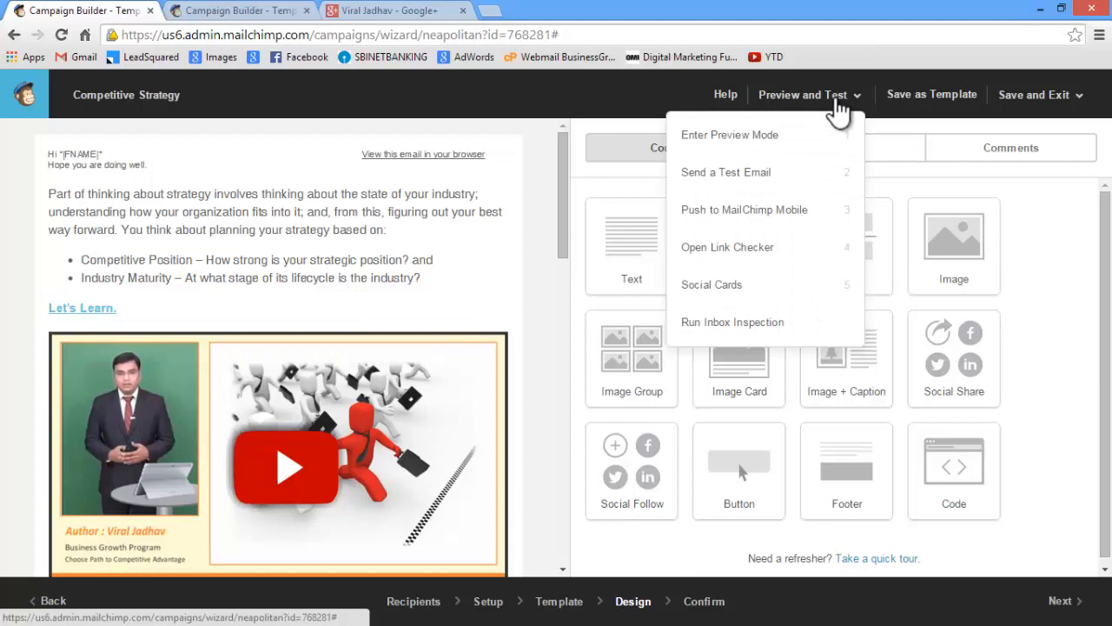
pyautogui.click(763, 139)
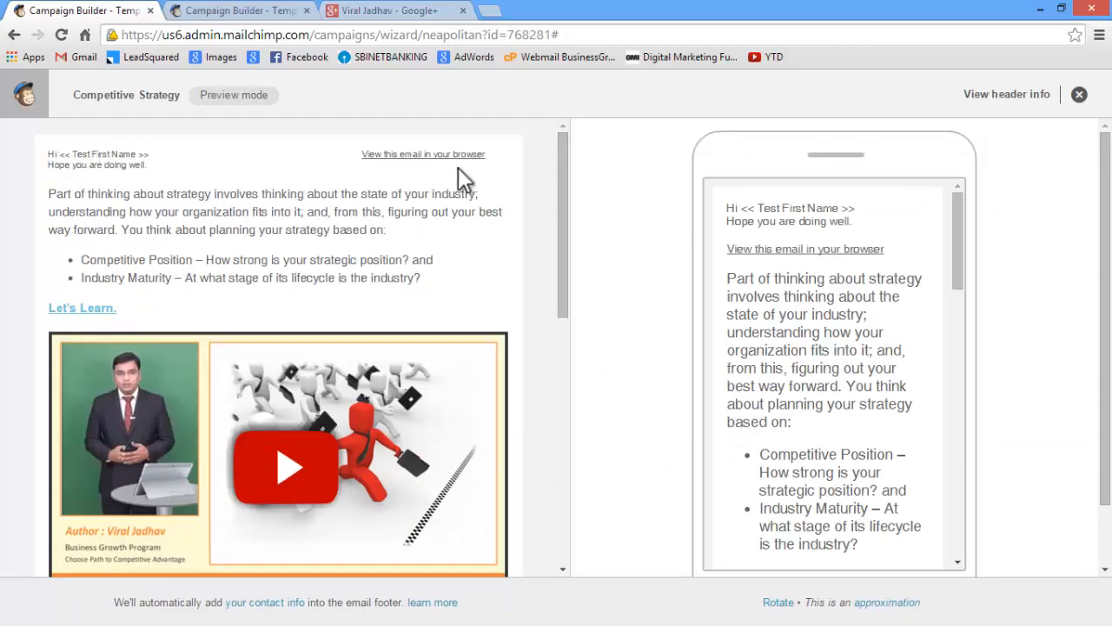
pyautogui.moveTo(561, 141); pyautogui.dragTo(544, 405)
pyautogui.moveTo(556, 360); pyautogui.dragTo(634, 179)
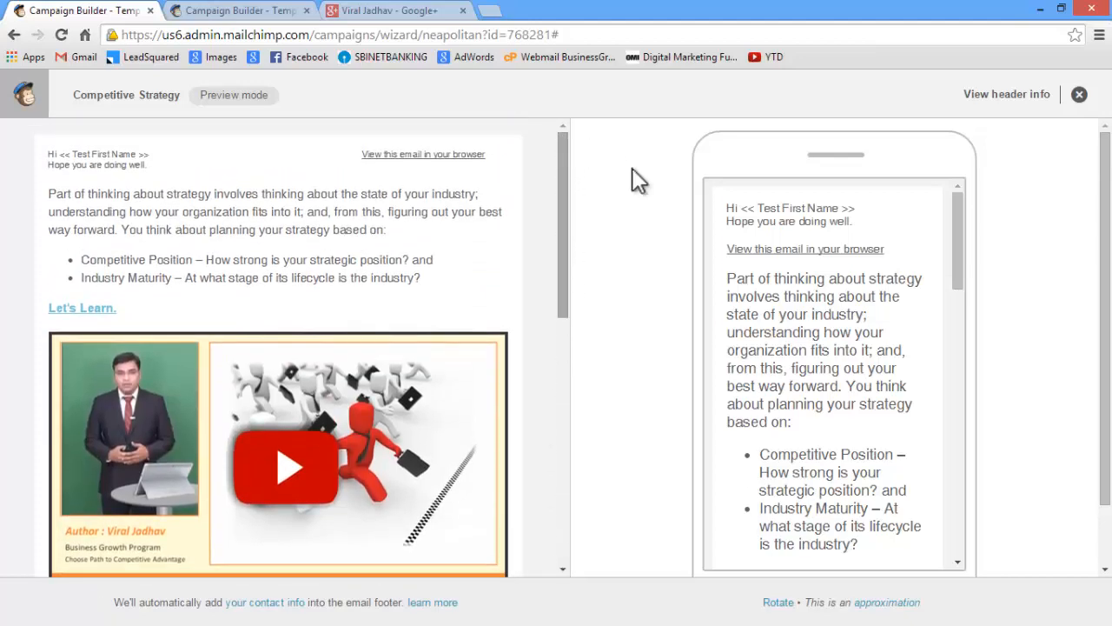
pyautogui.moveTo(958, 210)
pyautogui.mouseDown()
pyautogui.moveTo(939, 357)
pyautogui.moveTo(951, 479)
pyautogui.moveTo(973, 223)
pyautogui.moveTo(959, 203)
pyautogui.mouseUp()
pyautogui.click(1079, 93)
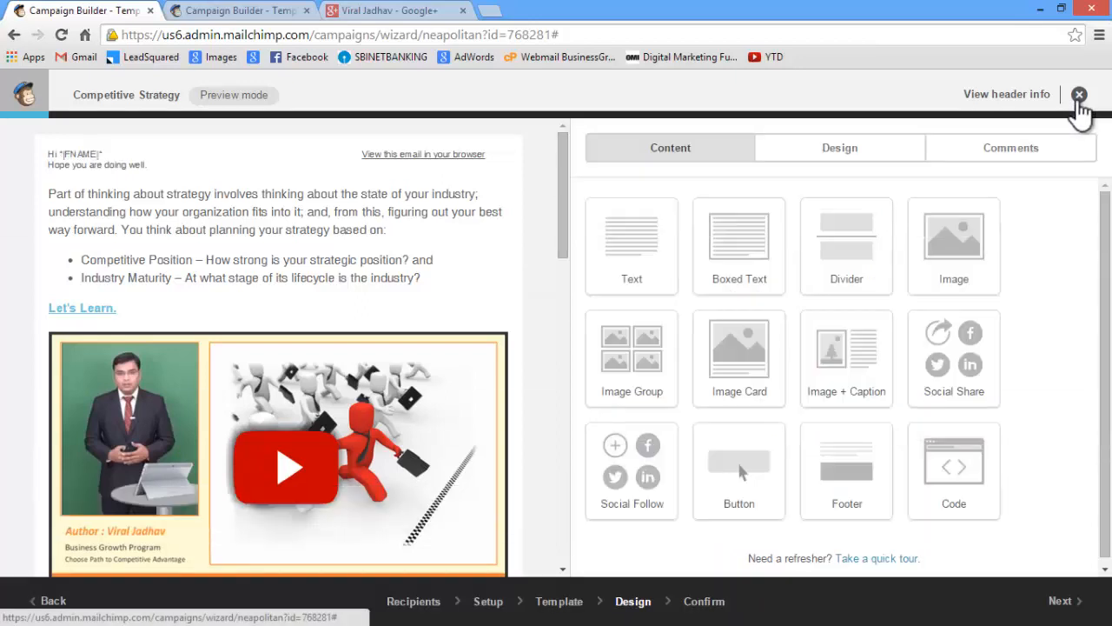
# Proceed to the Confirm stage and send the campaign immediately to the Business Growth and Career Development Test List
pyautogui.click(1062, 611)
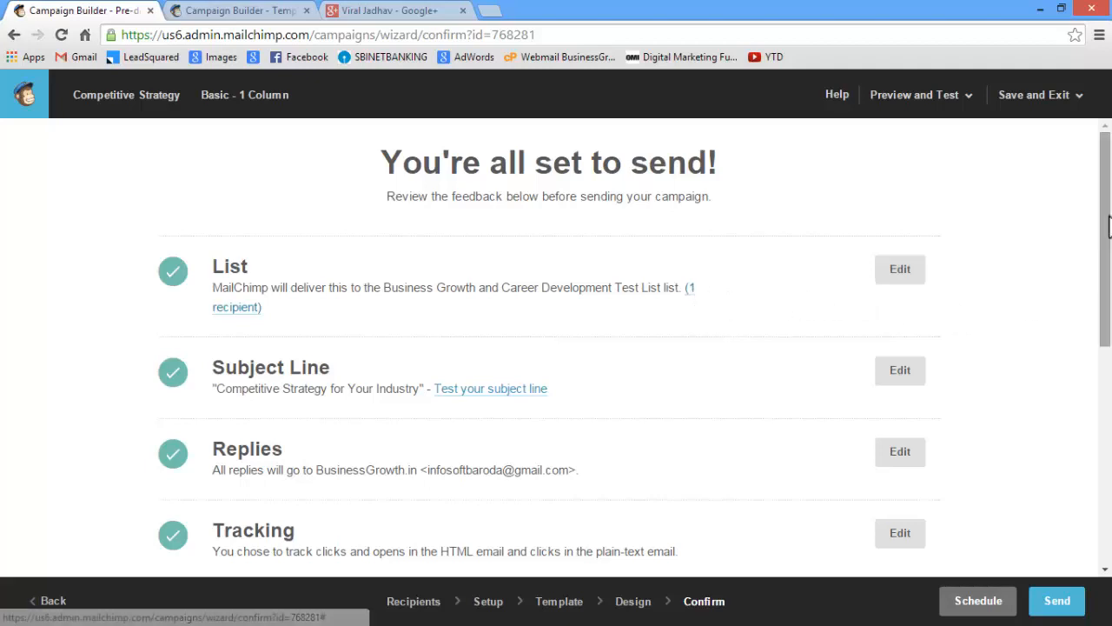
pyautogui.moveTo(1107, 219); pyautogui.dragTo(1110, 428)
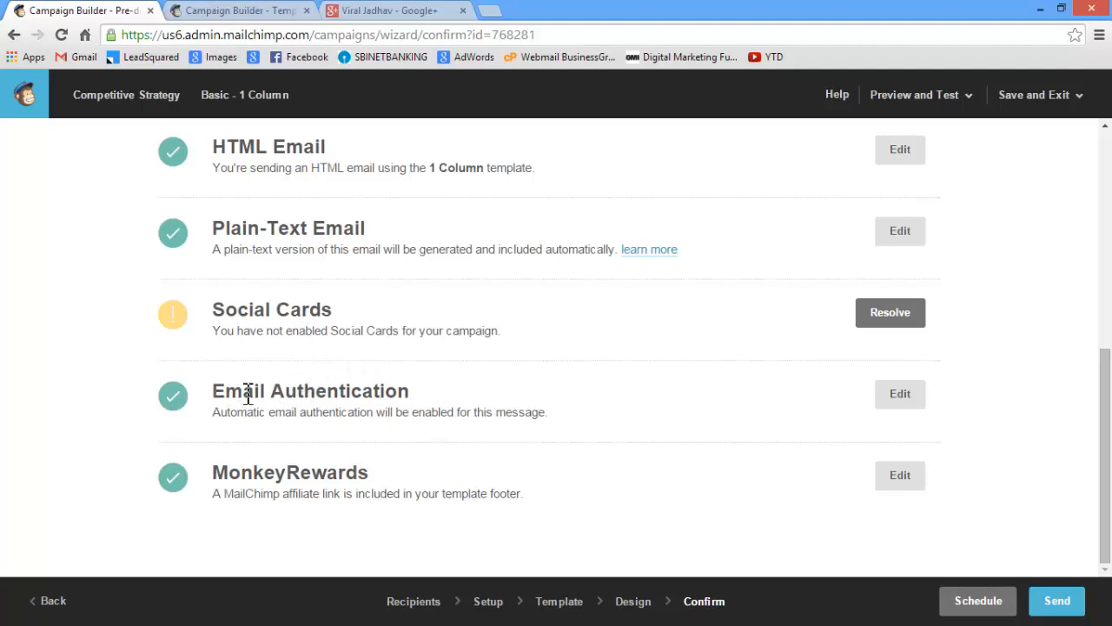
pyautogui.moveTo(248, 393); pyautogui.dragTo(405, 390)
pyautogui.click(429, 433)
pyautogui.click(1055, 606)
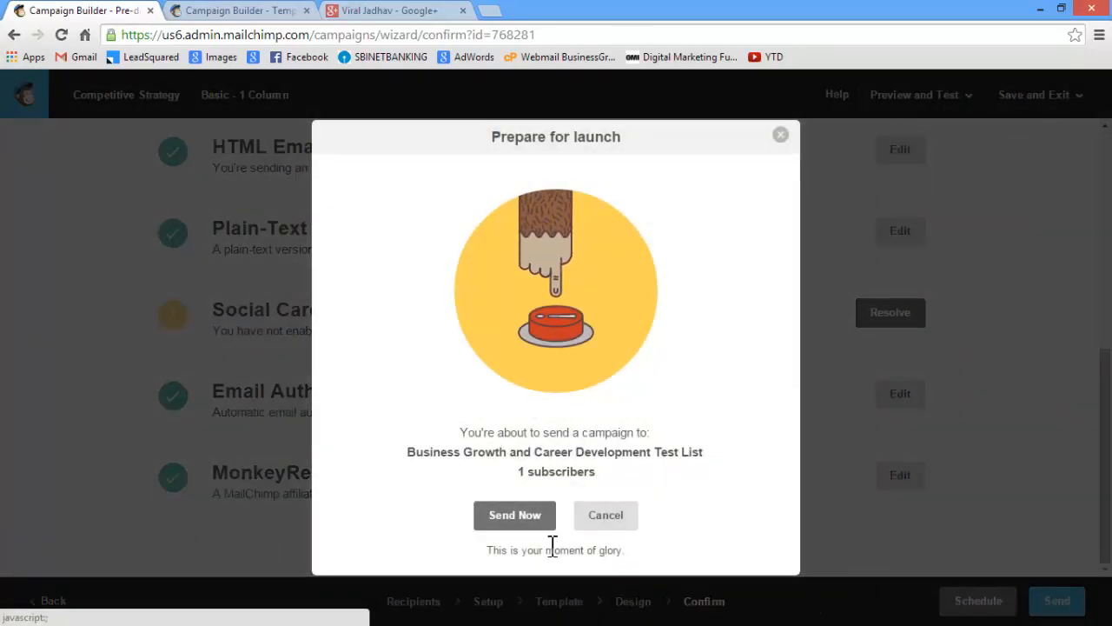
pyautogui.click(513, 521)
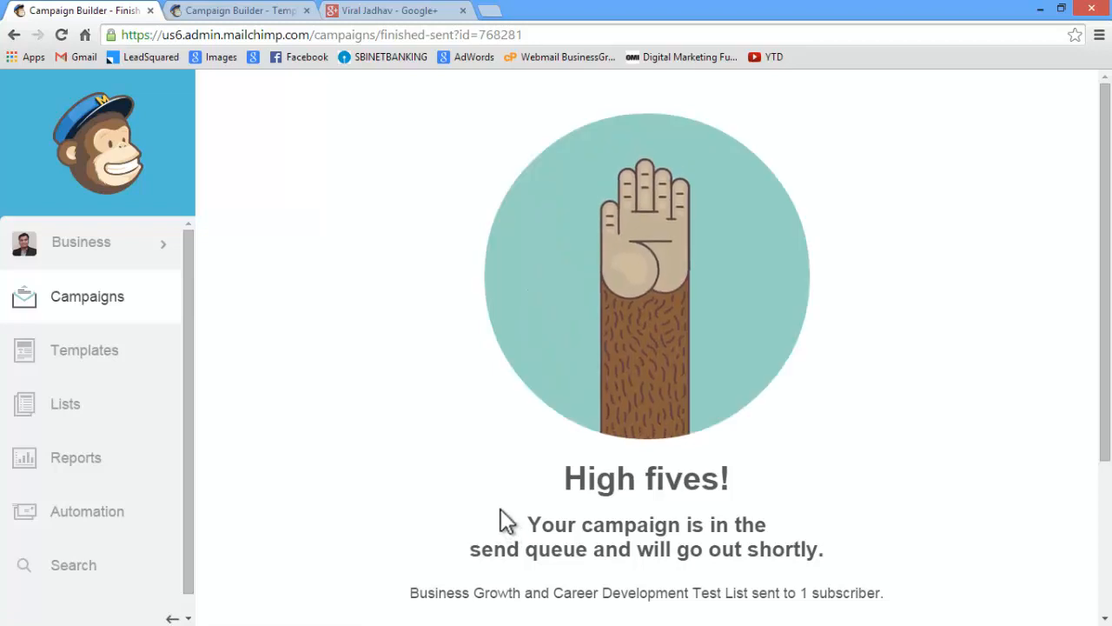
# Review the send confirmation, switch to Gmail to check the greeting lines in the delivered campaign email, and return to MailChimp
pyautogui.moveTo(1102, 352); pyautogui.dragTo(827, 439)
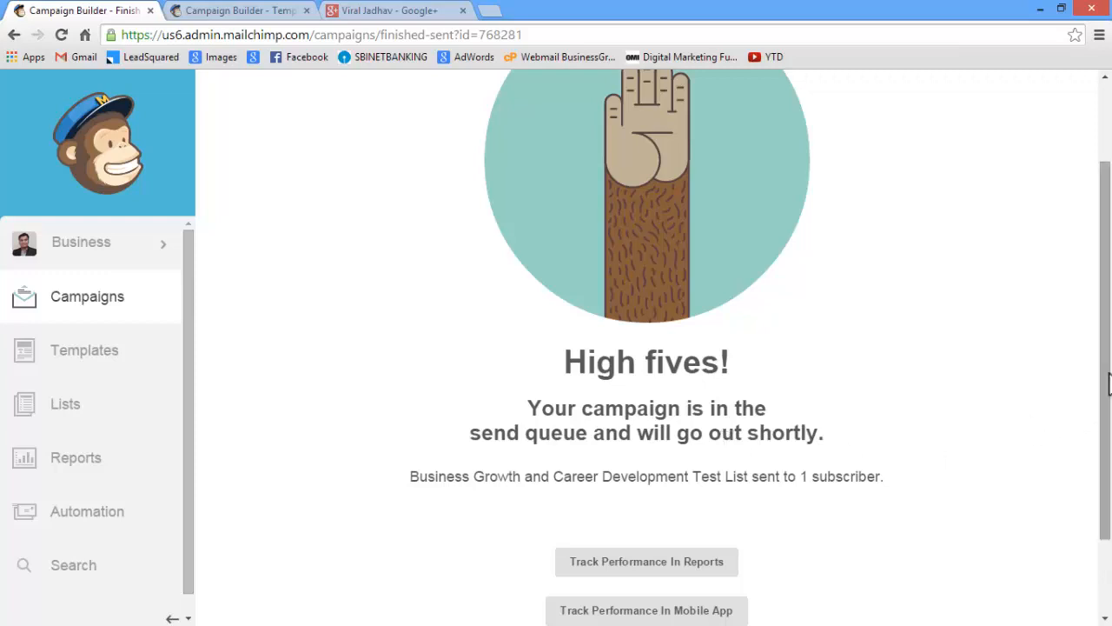
pyautogui.moveTo(1107, 382); pyautogui.dragTo(1109, 278)
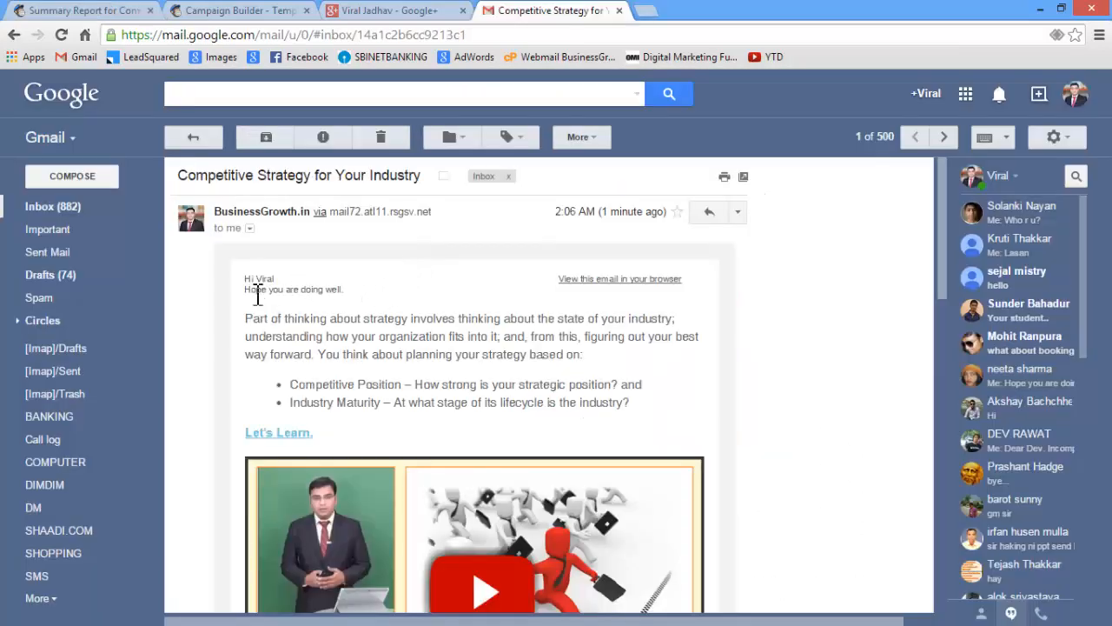
pyautogui.moveTo(250, 290); pyautogui.dragTo(358, 320)
pyautogui.click(358, 320)
pyautogui.moveTo(252, 280); pyautogui.dragTo(334, 291)
pyautogui.click(349, 328)
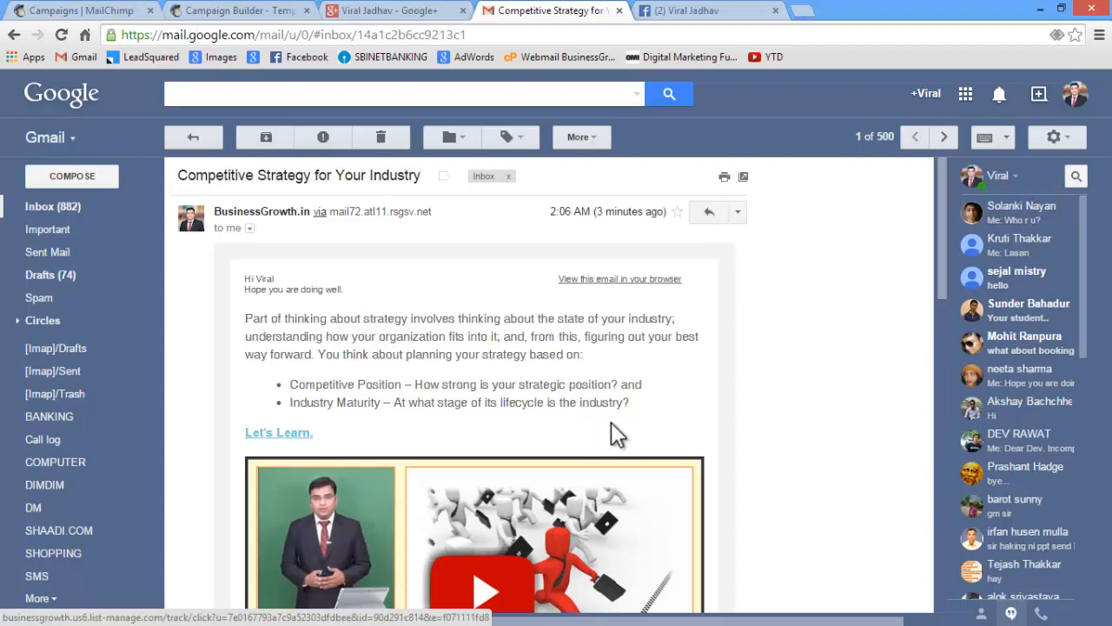
pyautogui.click(100, 11)
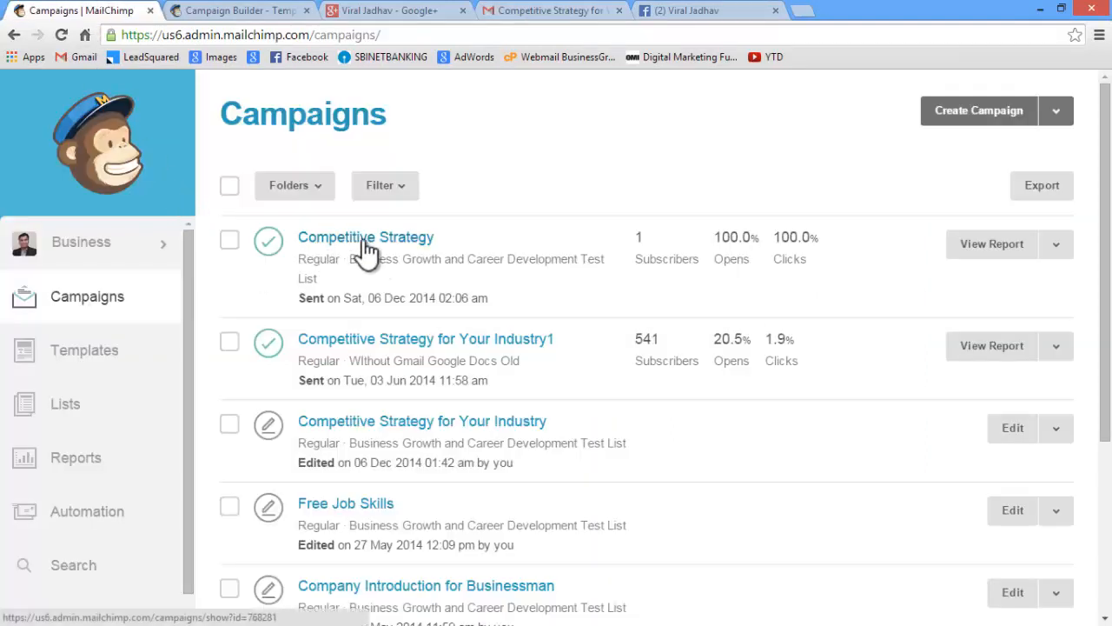
# Replicate the sent Competitive Strategy campaign and proceed through Recipients and Setup to the Design stage, keeping the copied settings
pyautogui.click(1058, 248)
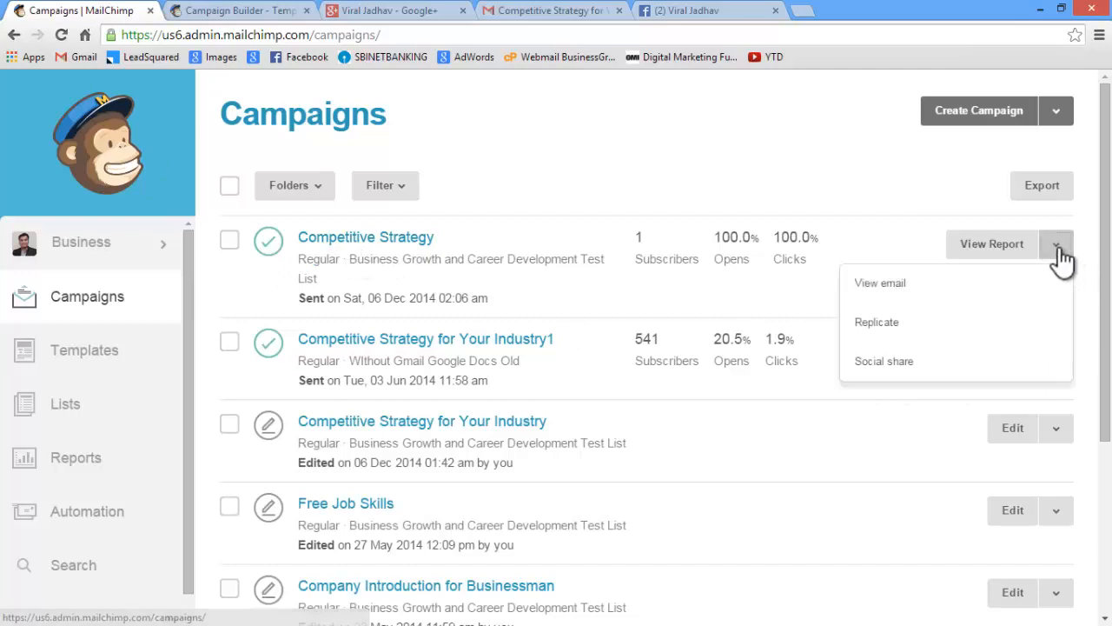
pyautogui.click(902, 326)
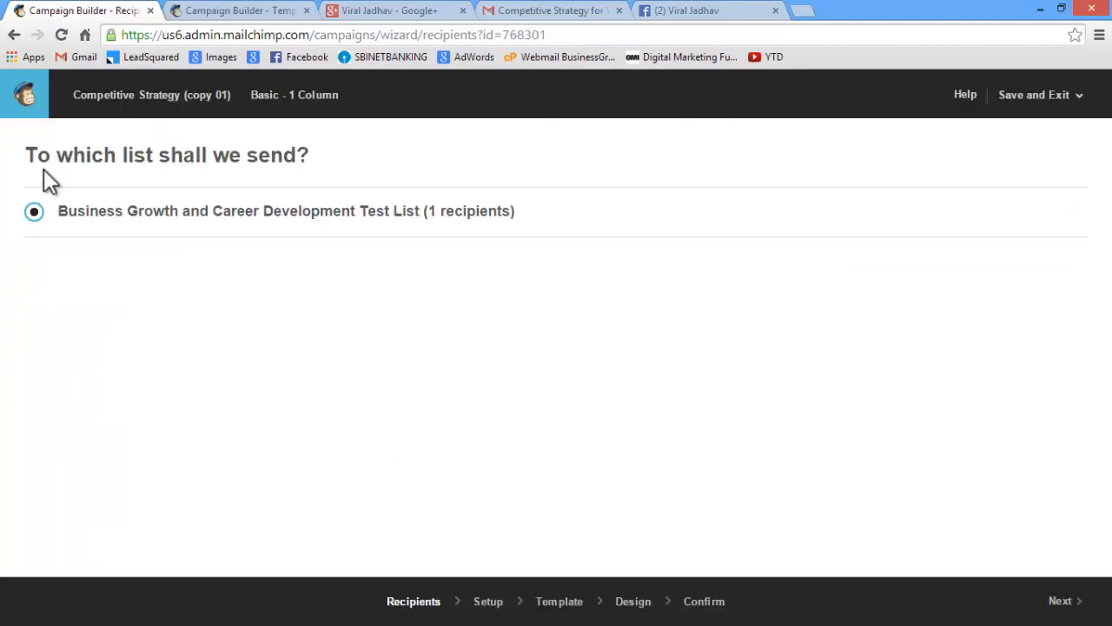
pyautogui.click(1082, 612)
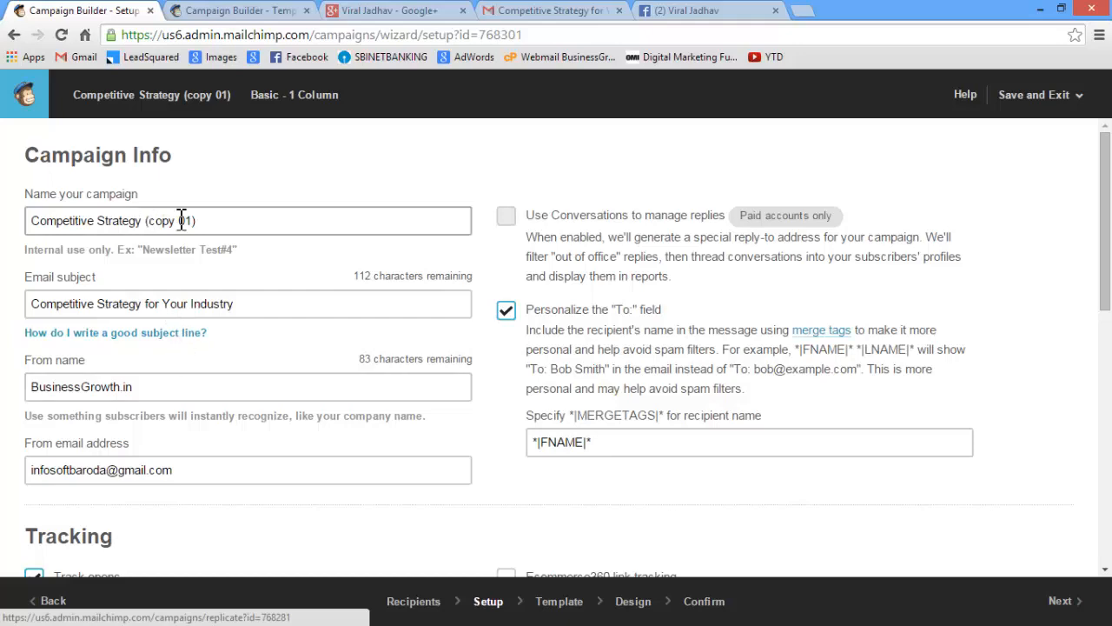
pyautogui.scroll(-10, 365, 323)
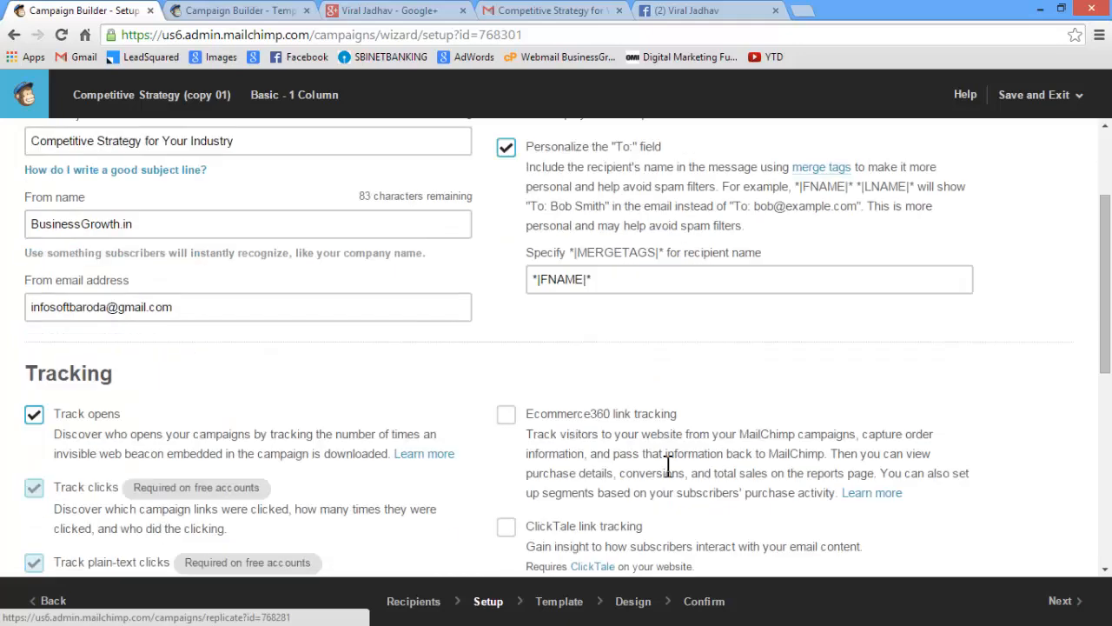
pyautogui.click(1065, 600)
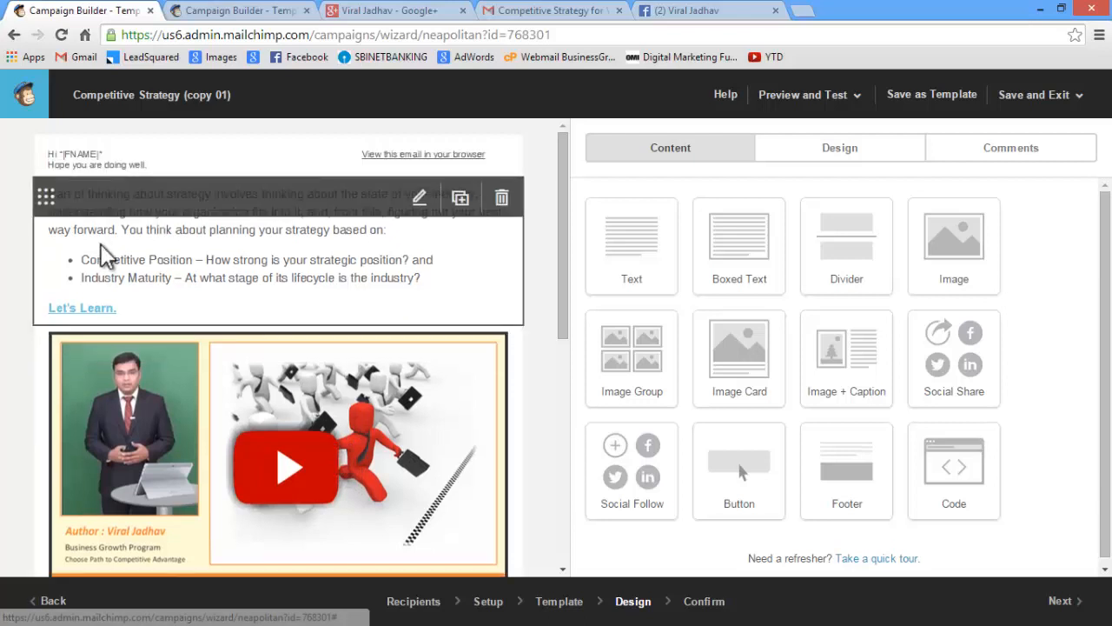
# Add the greeting "Hi *|FNAME|*" above the first paragraph of the main body text block, followed by a blank line
pyautogui.click(160, 252)
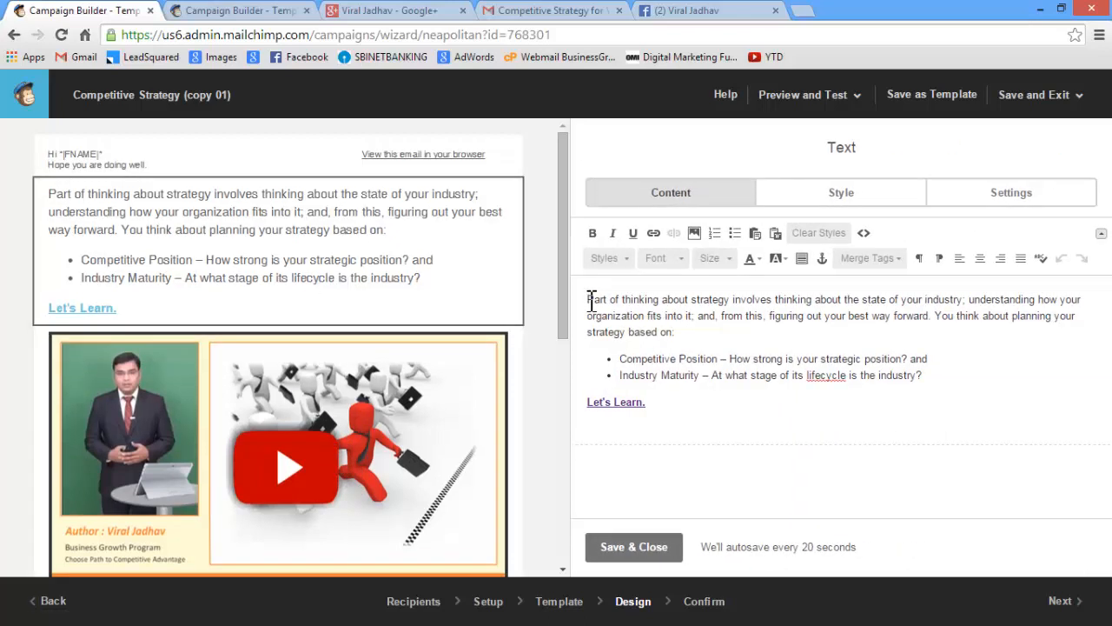
pyautogui.write('Hi')
pyautogui.press('Return')
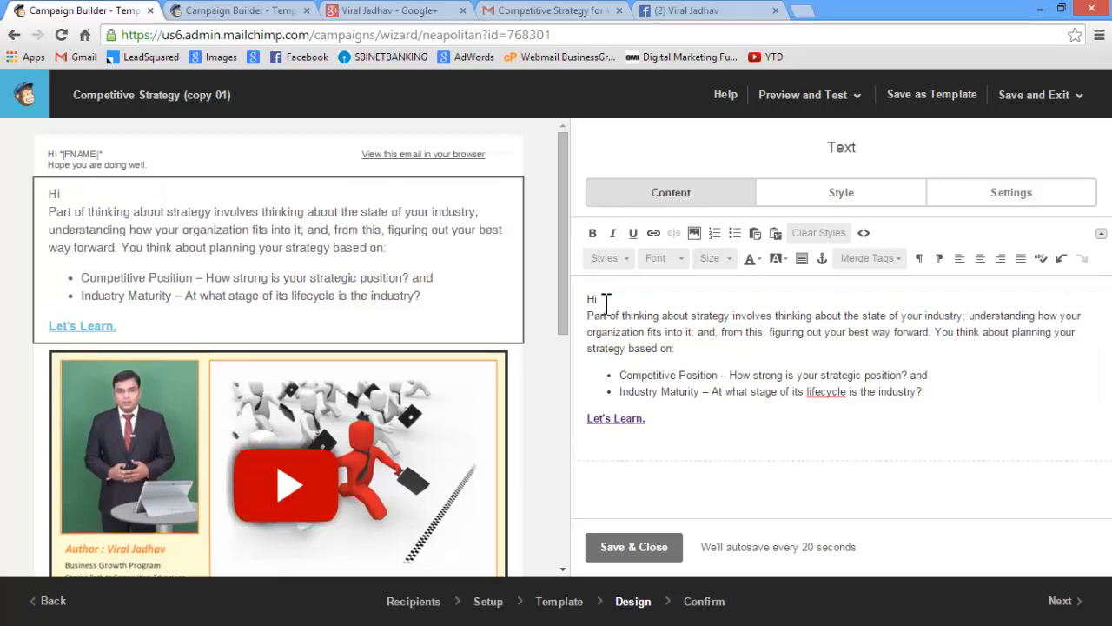
pyautogui.click(665, 297)
pyautogui.write('*|FNAME|*')
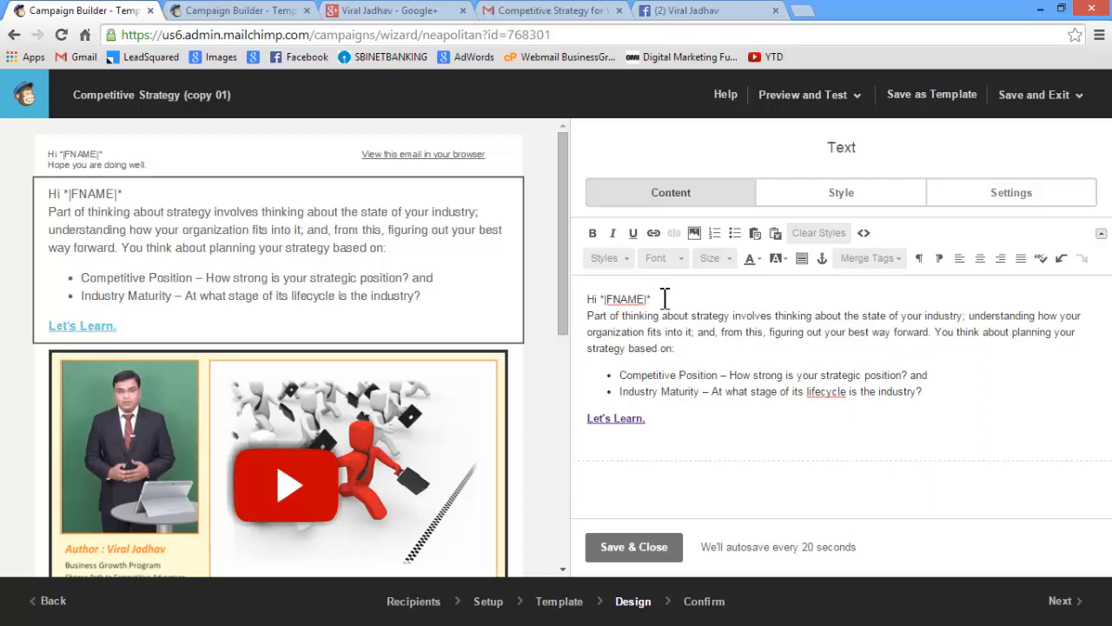
pyautogui.press('Return')
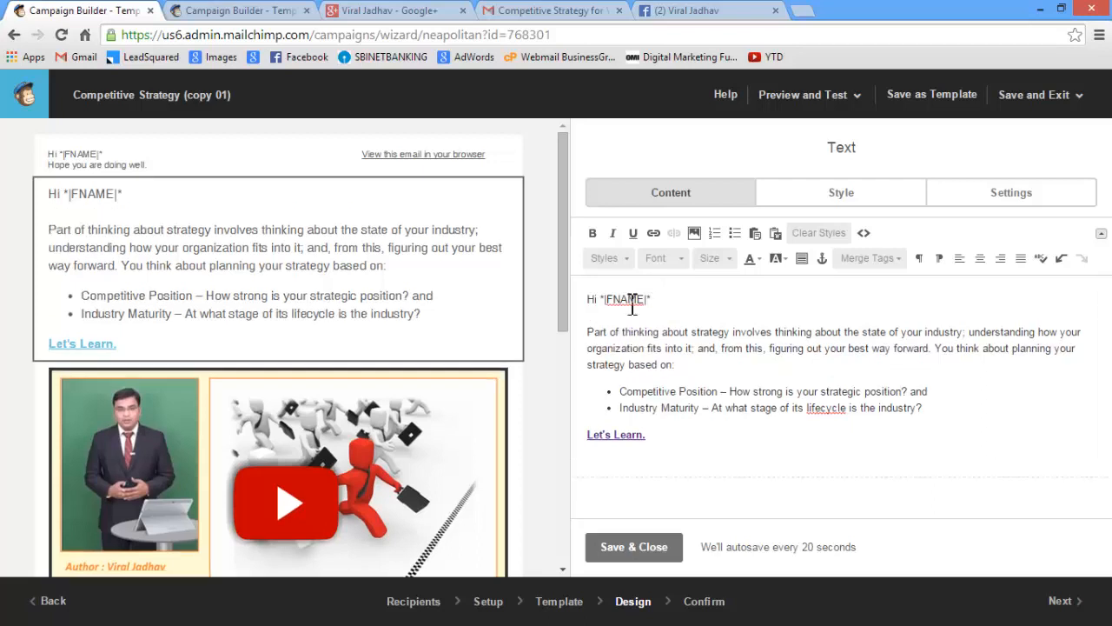
# Delete the greeting and "Hope you are doing well." from Column 1 of the preheader block and save the block
pyautogui.click(135, 169)
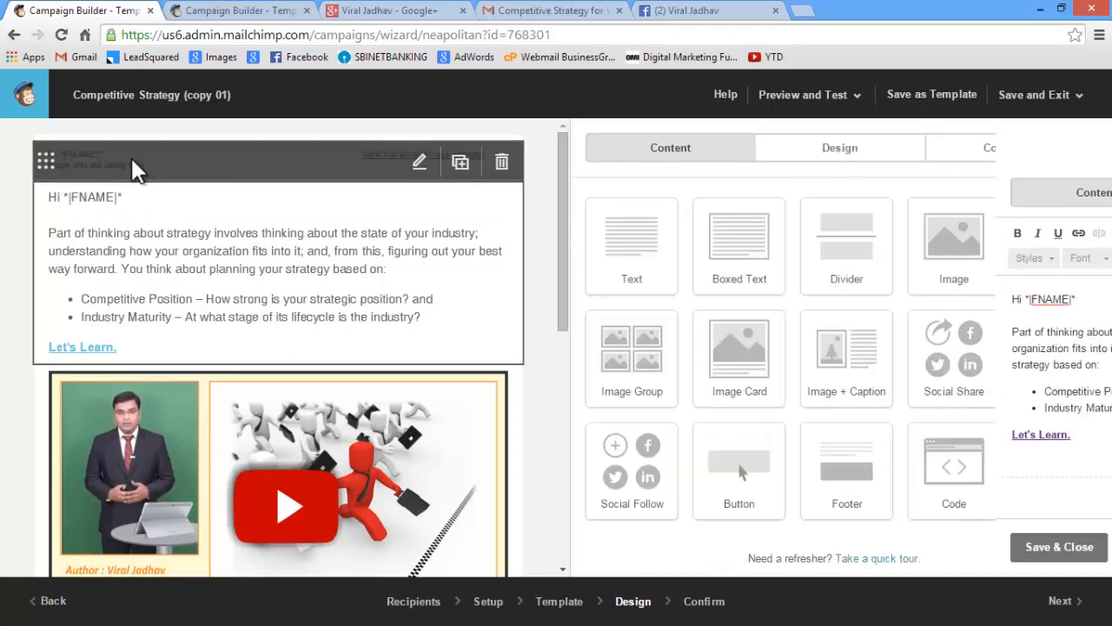
pyautogui.moveTo(718, 345); pyautogui.dragTo(554, 304)
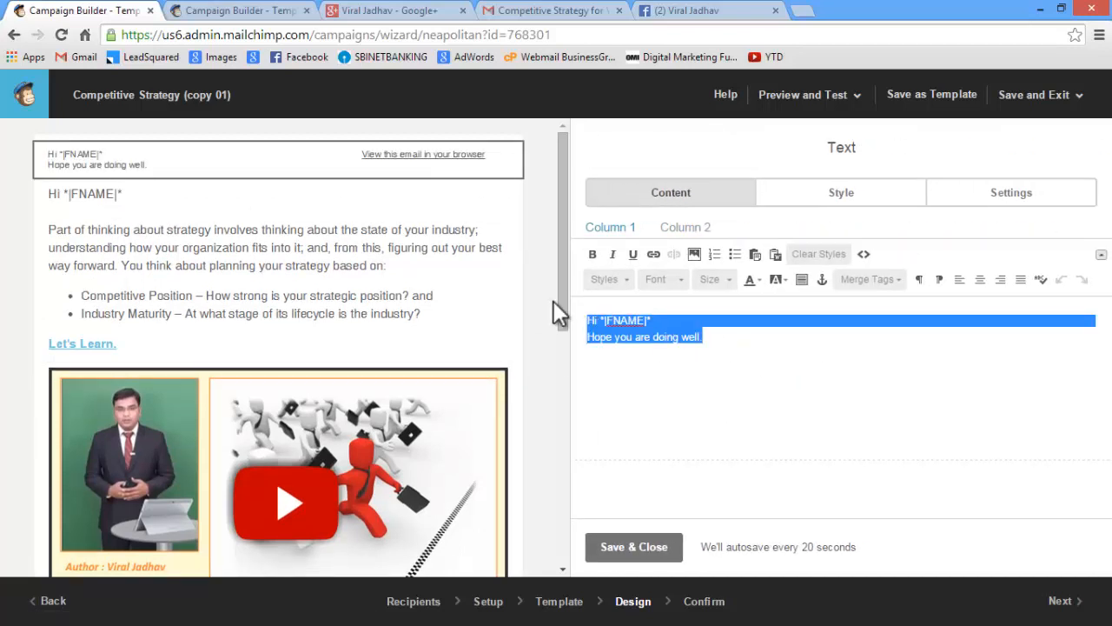
pyautogui.press('BackSpace')
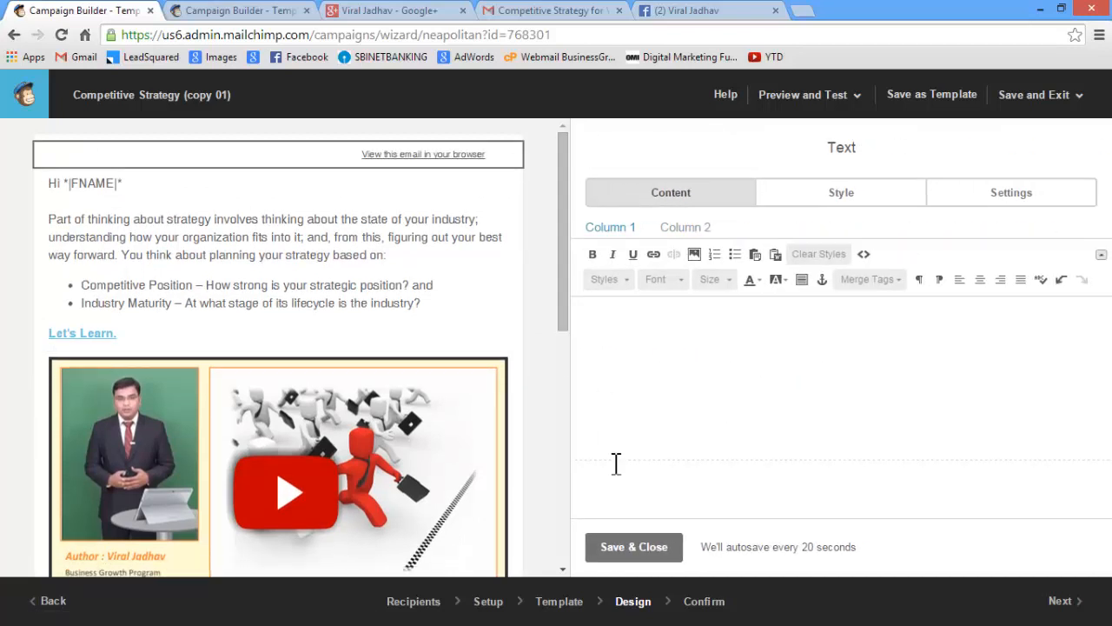
pyautogui.click(636, 549)
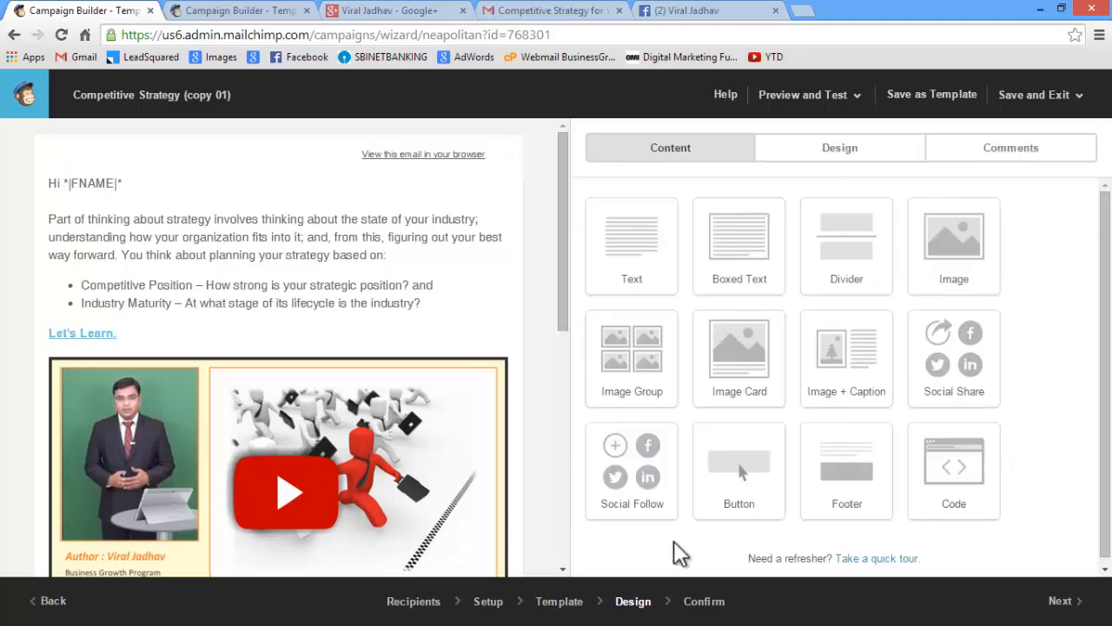
# Check the new greeting in the desktop and mobile views of preview mode, and return to the editor
pyautogui.click(820, 106)
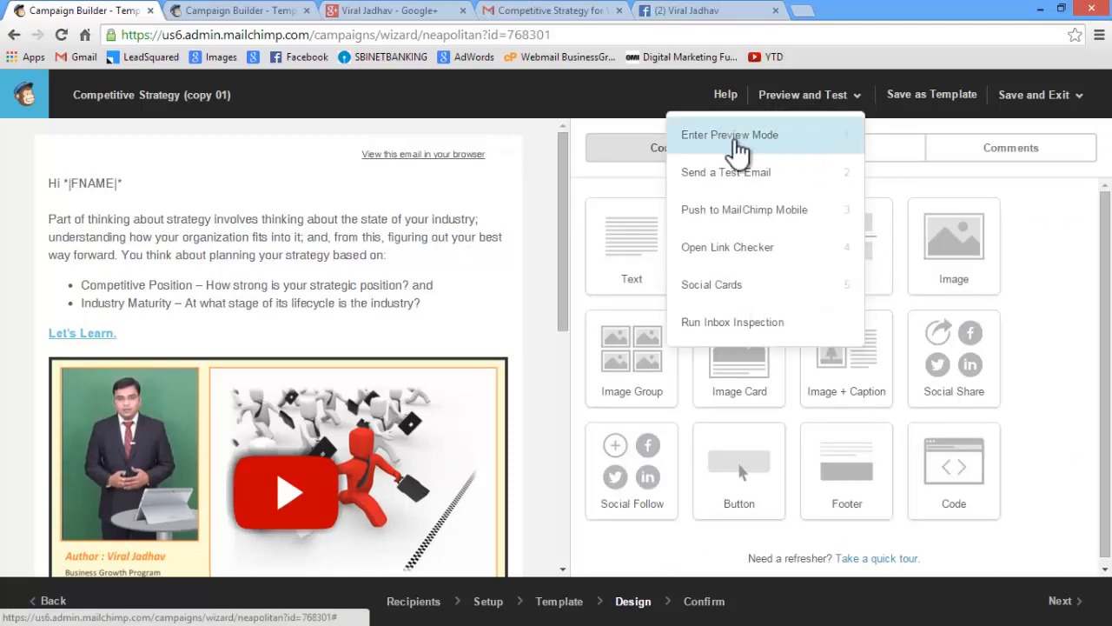
pyautogui.click(770, 139)
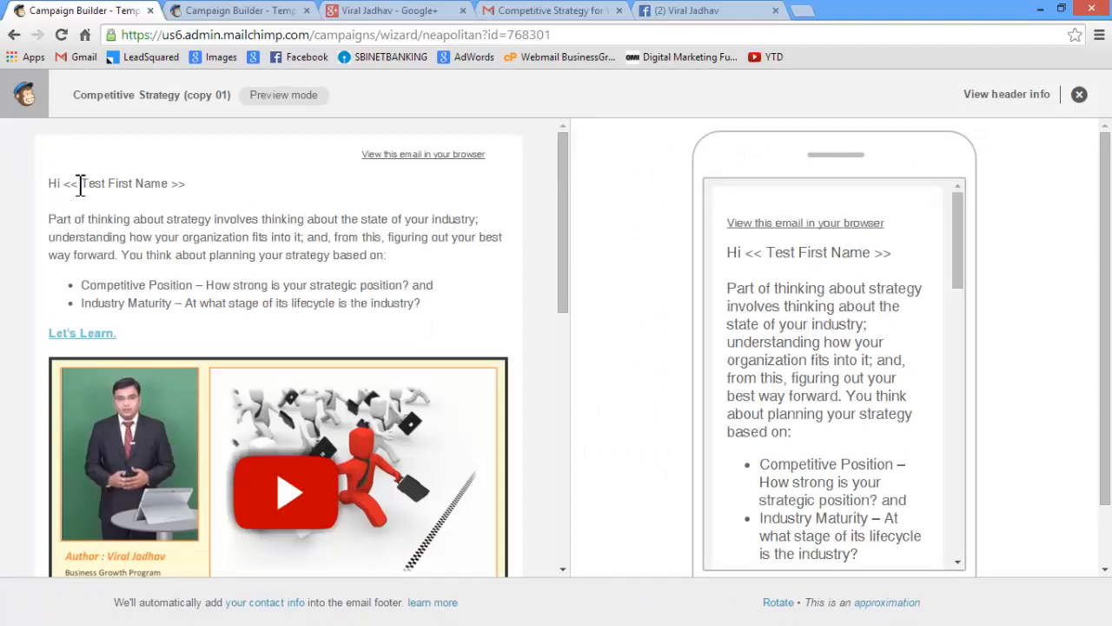
pyautogui.moveTo(738, 258); pyautogui.dragTo(787, 263)
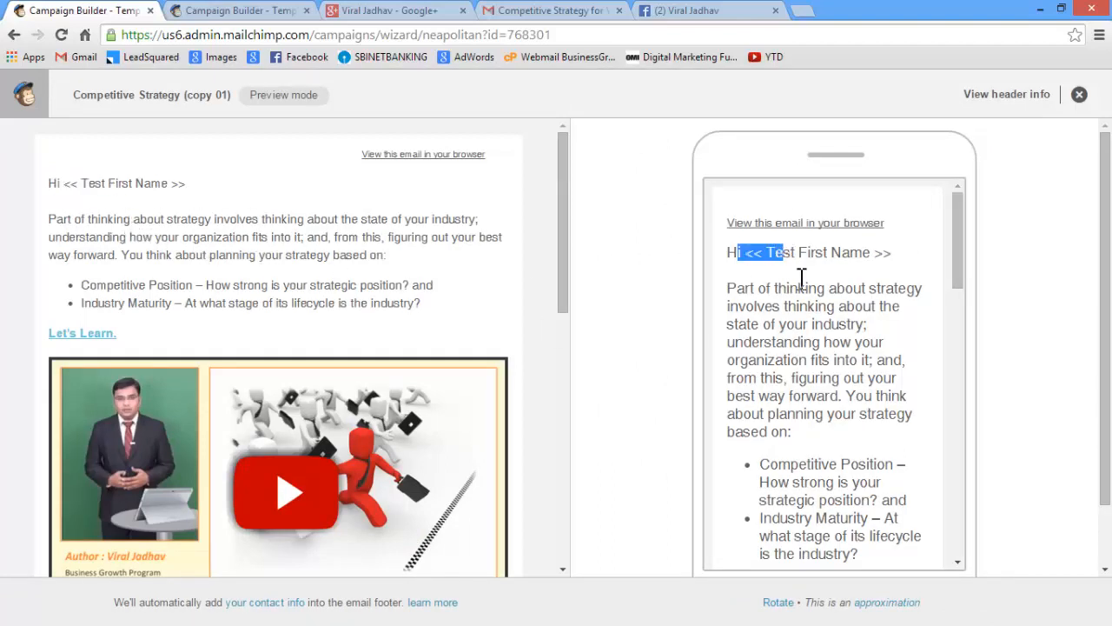
pyautogui.click(825, 291)
pyautogui.click(1079, 94)
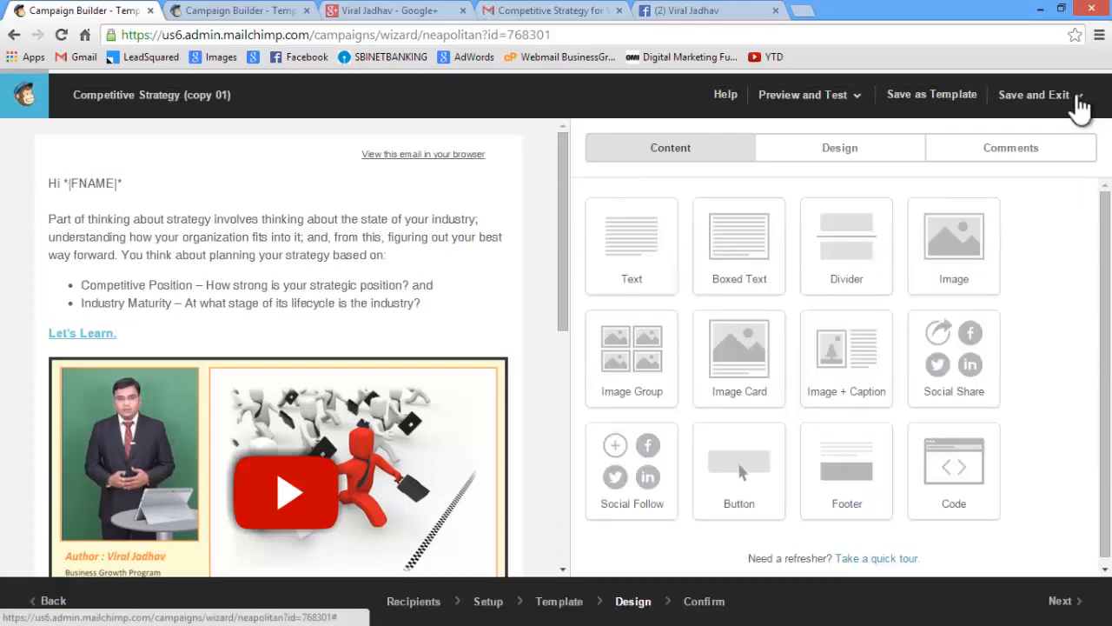
# Proceed to the Confirm stage and send the replicated campaign immediately to the Business Growth and Career Development Test List
pyautogui.click(1059, 603)
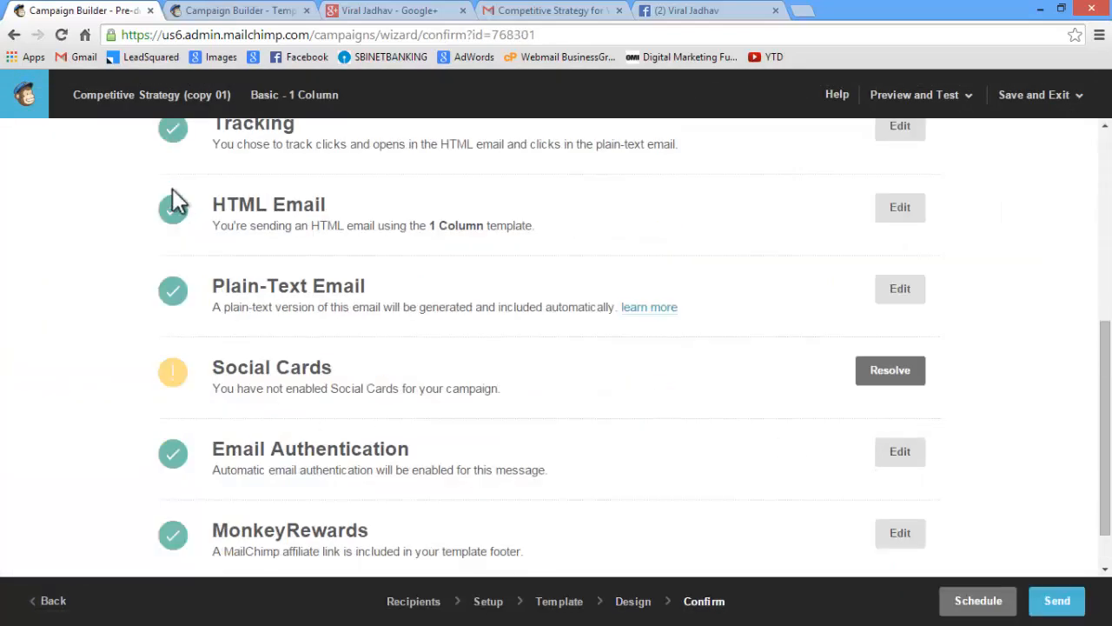
pyautogui.scroll(-1, 182, 442)
pyautogui.click(1057, 602)
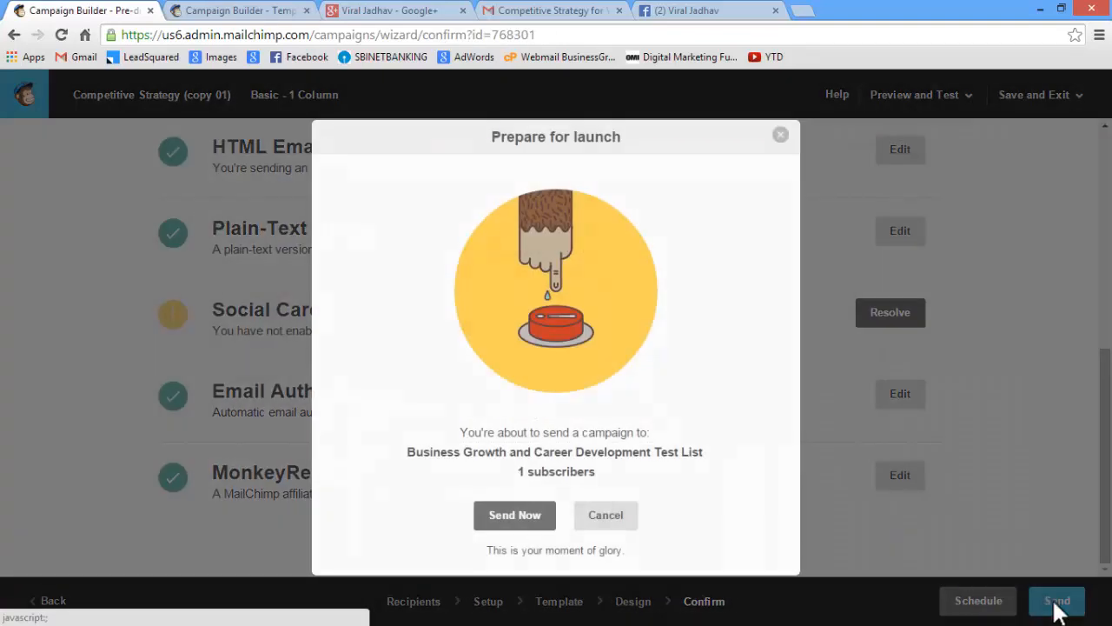
pyautogui.click(538, 516)
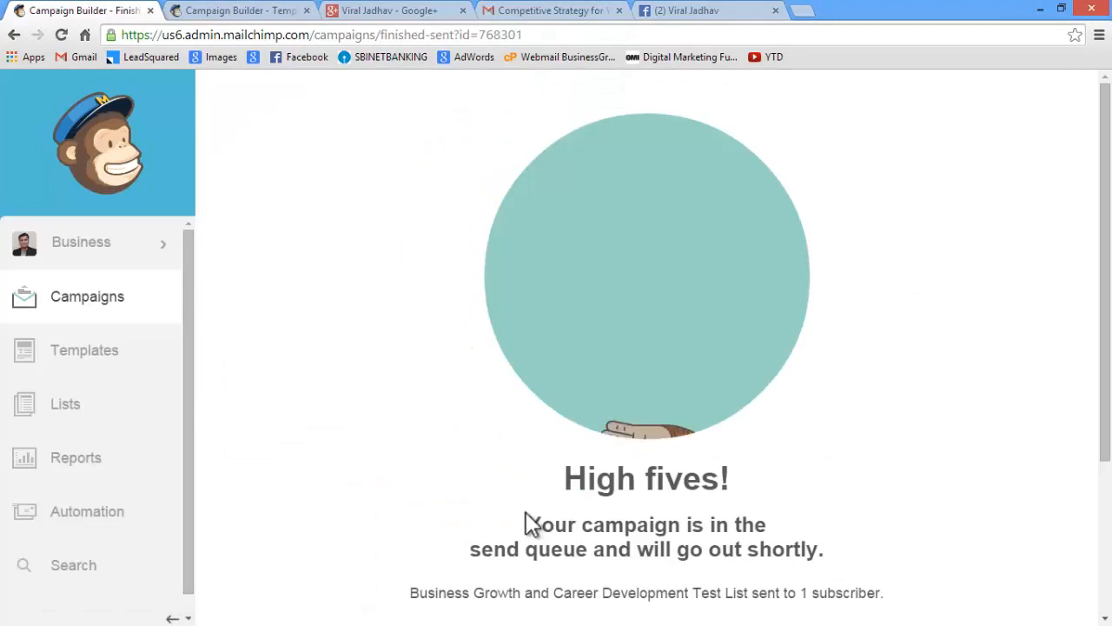
# Switch to Gmail to check the personalized greeting and body of the newly delivered email, and return to MailChimp
pyautogui.click(548, 10)
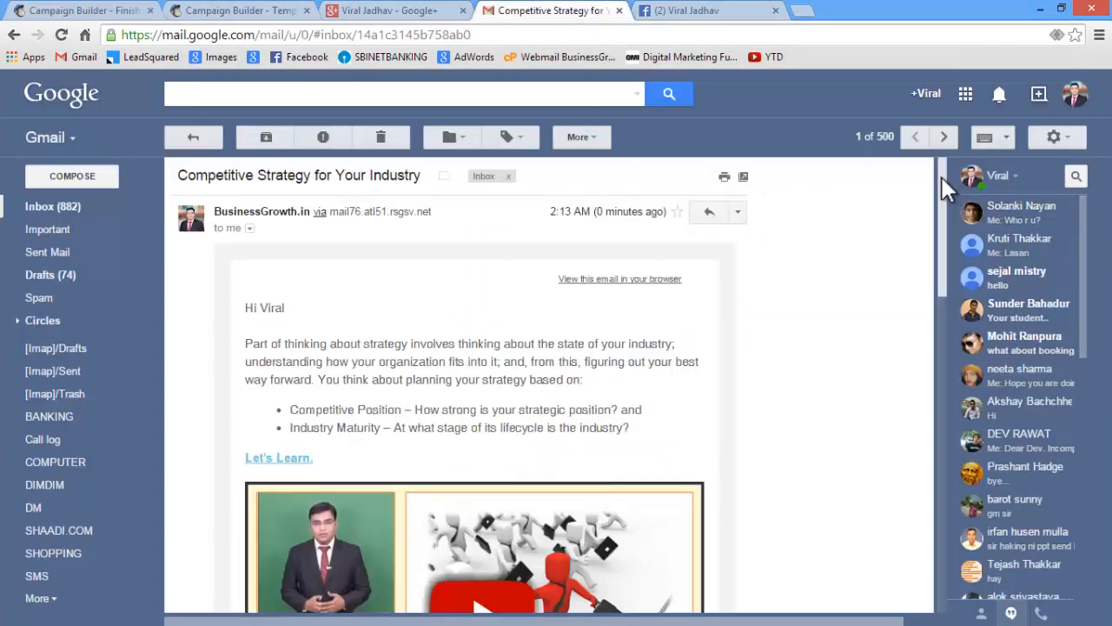
pyautogui.moveTo(942, 177); pyautogui.dragTo(940, 200)
pyautogui.moveTo(260, 228); pyautogui.dragTo(294, 258)
pyautogui.click(382, 266)
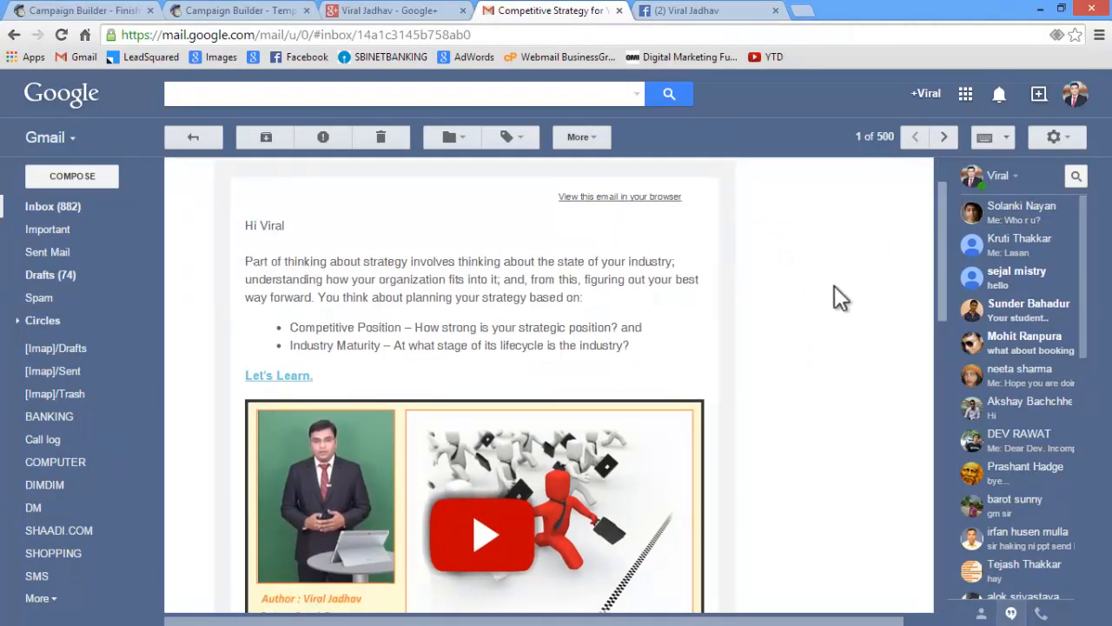
pyautogui.moveTo(945, 235); pyautogui.dragTo(915, 202)
pyautogui.click(48, 10)
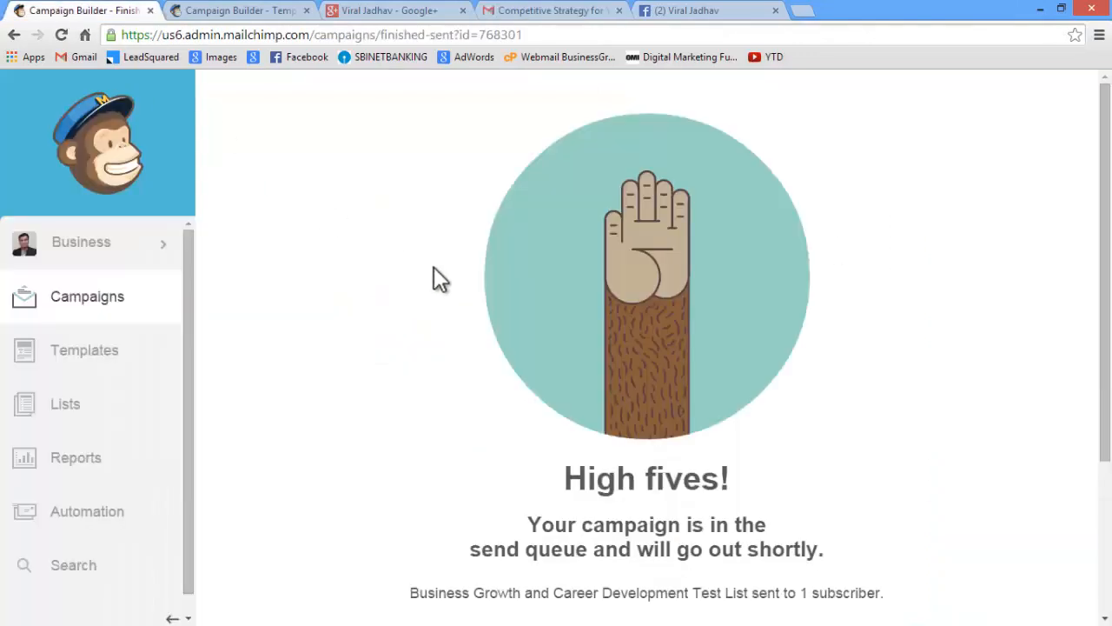